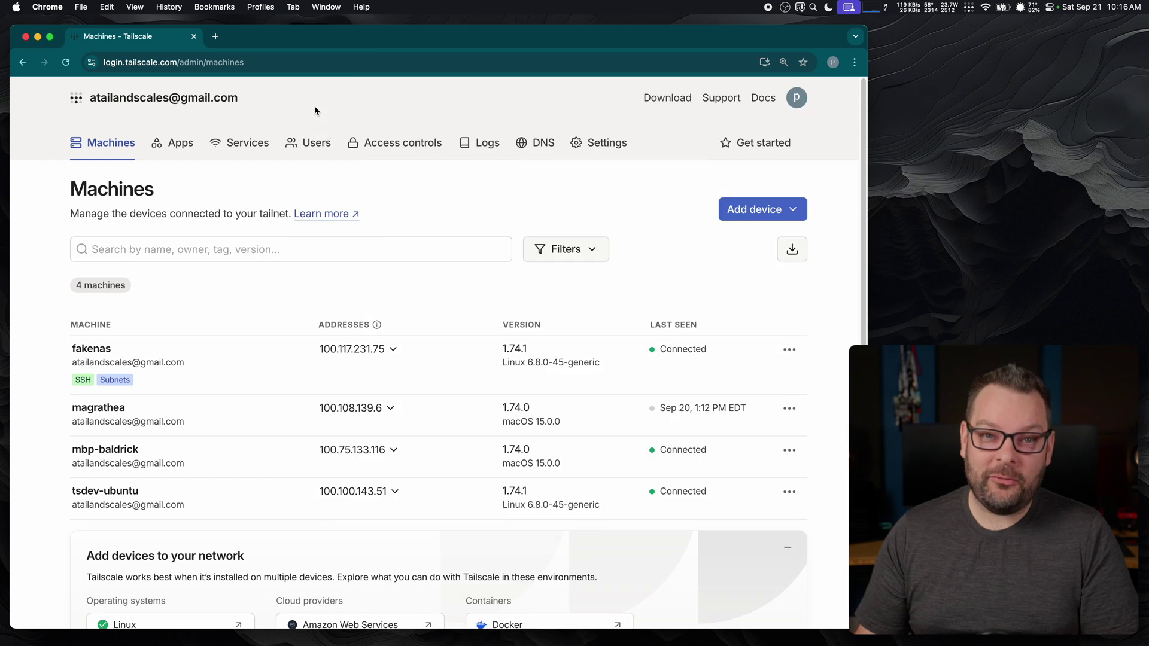
# Step: Switch from the Machines list to the Access Controls page to edit the tailnet policy file
pyautogui.click(369, 149)
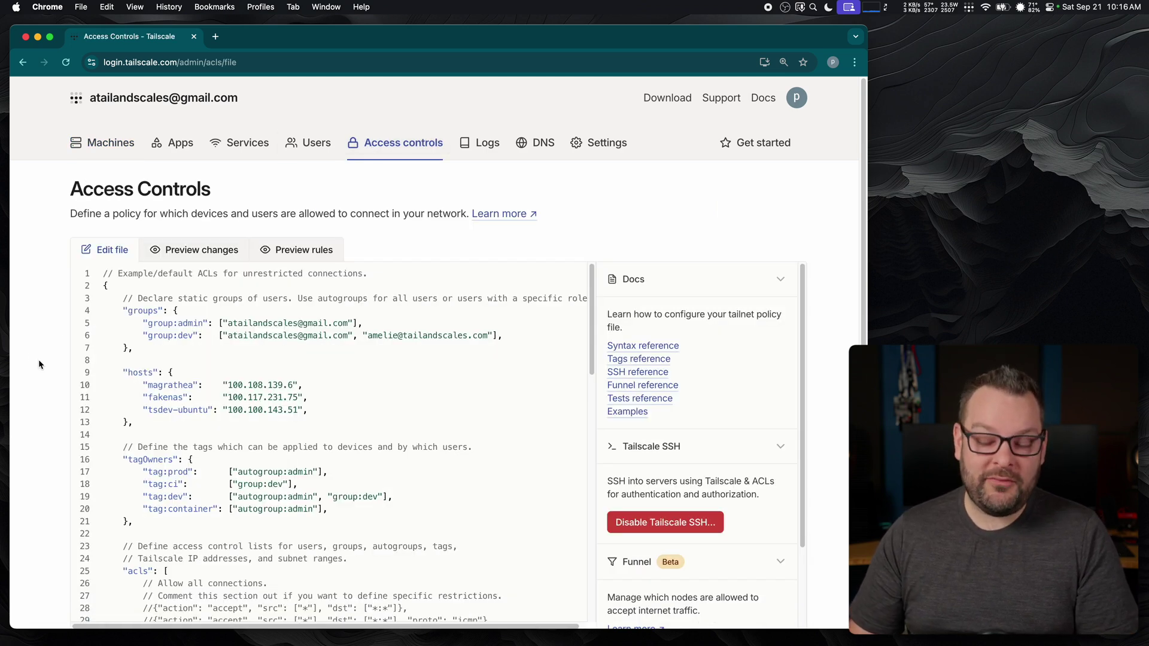
# Step: Delete the whole policy file, restore and save the default policy, and open the configuration logs
pyautogui.scroll(-3, 39, 364)
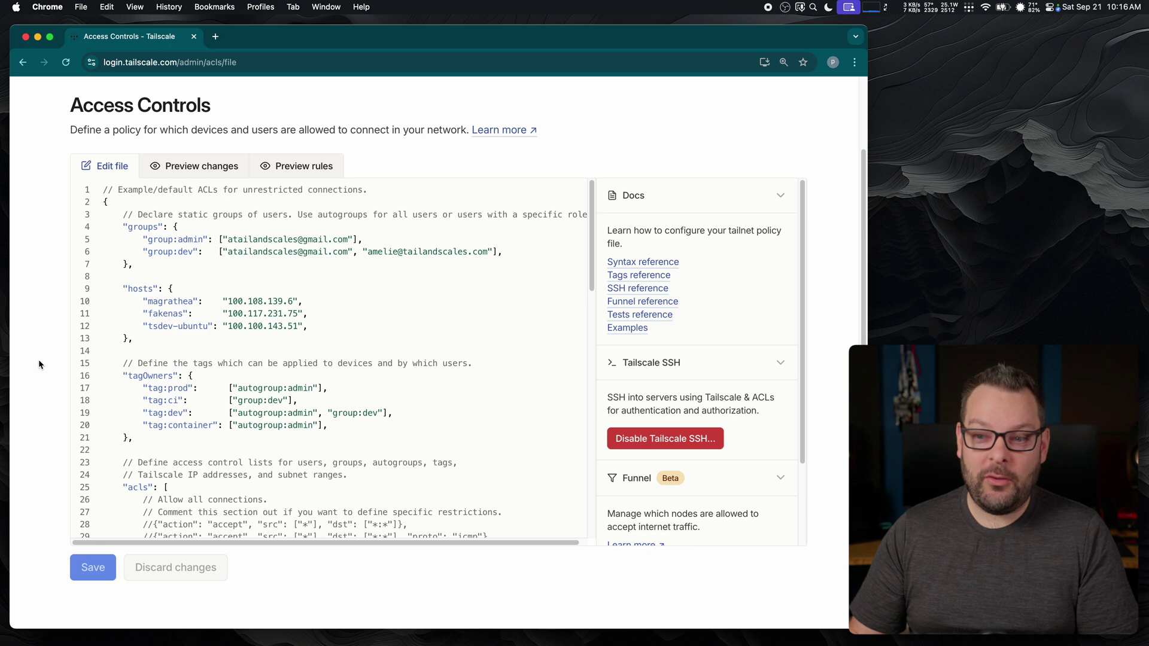
pyautogui.click(195, 339)
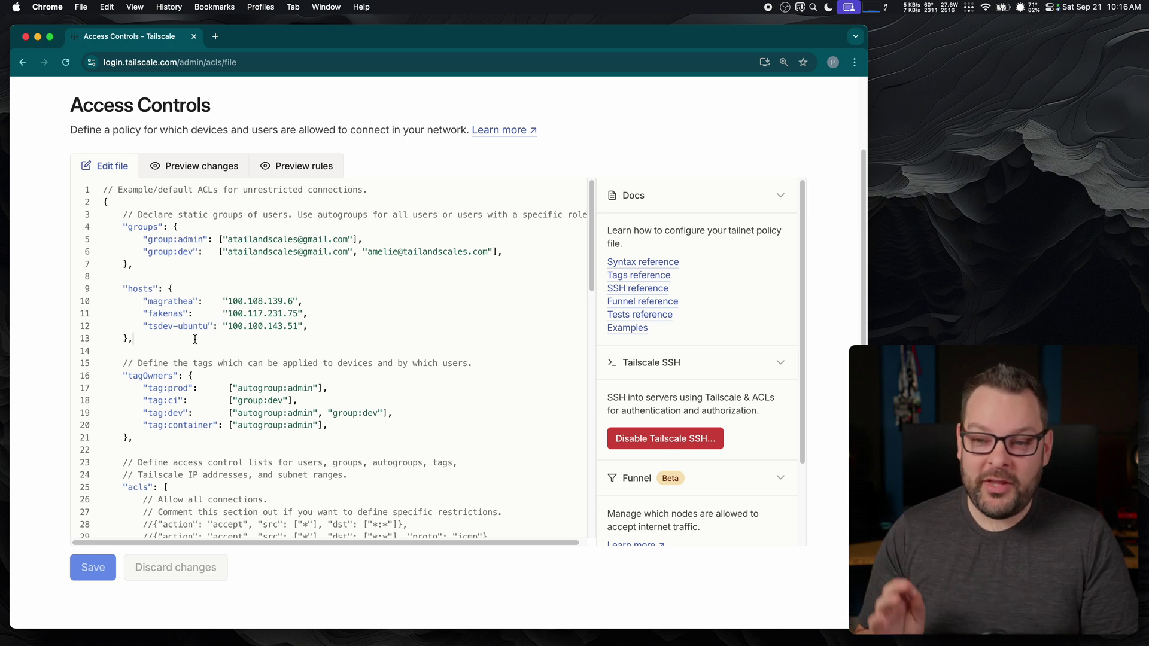
pyautogui.press('super+a')
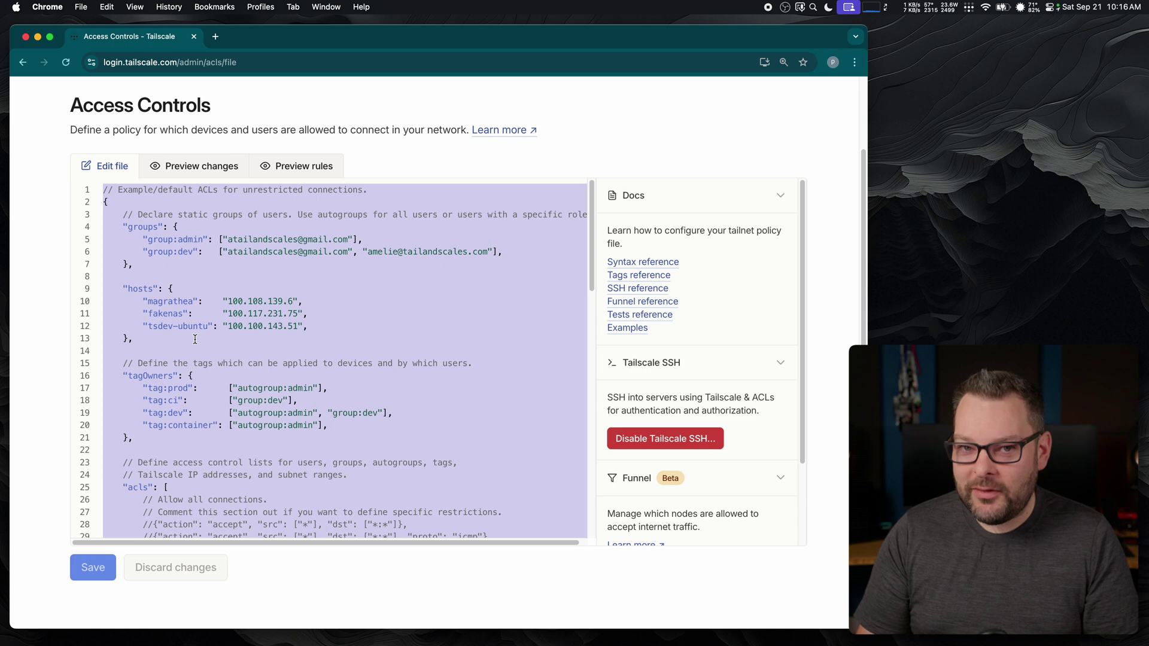
pyautogui.press('BackSpace')
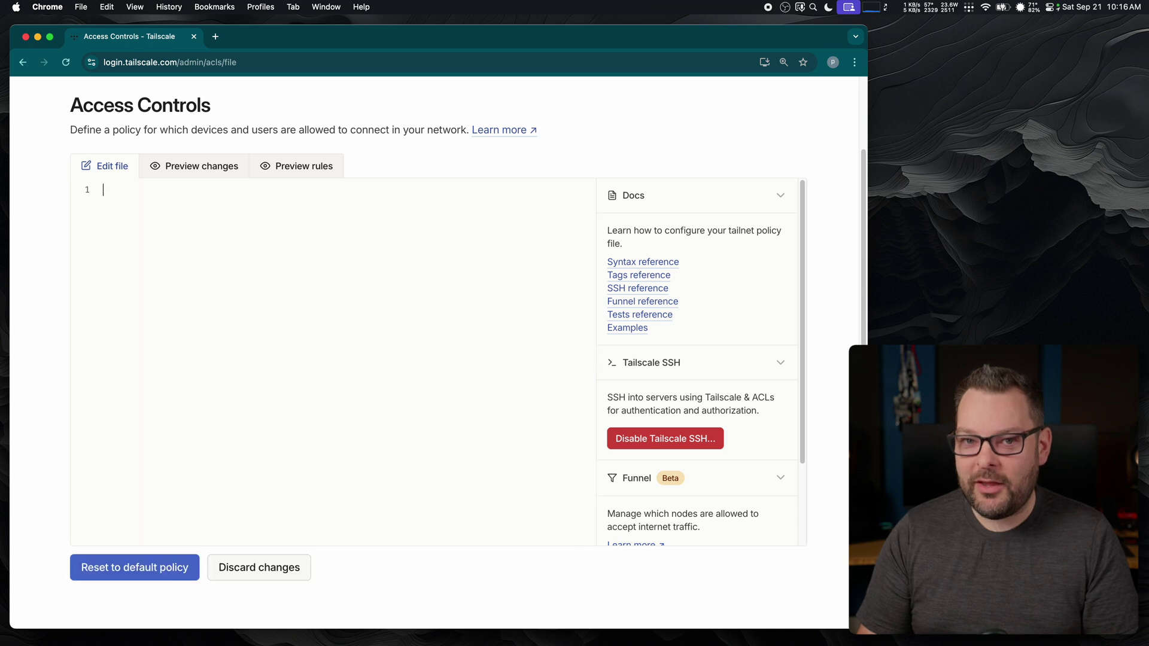
pyautogui.click(154, 568)
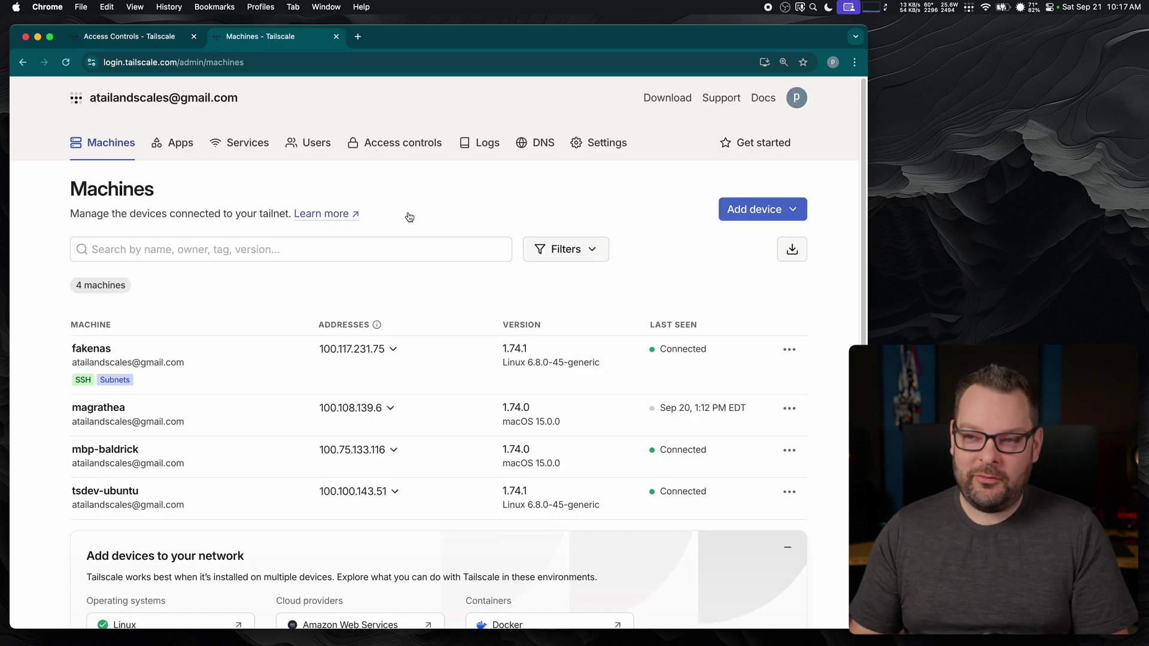
pyautogui.click(486, 150)
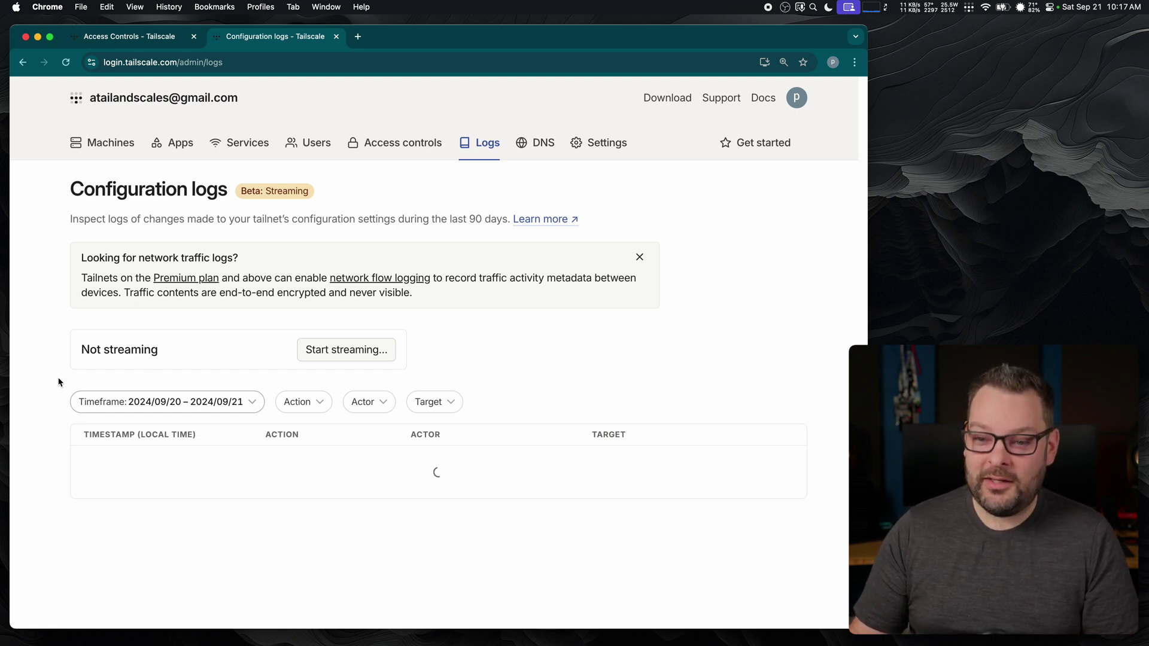
# Step: Expand the Sep 21 10:16am 'Update policy file' log entry to view its diff
pyautogui.scroll(-2, 48, 384)
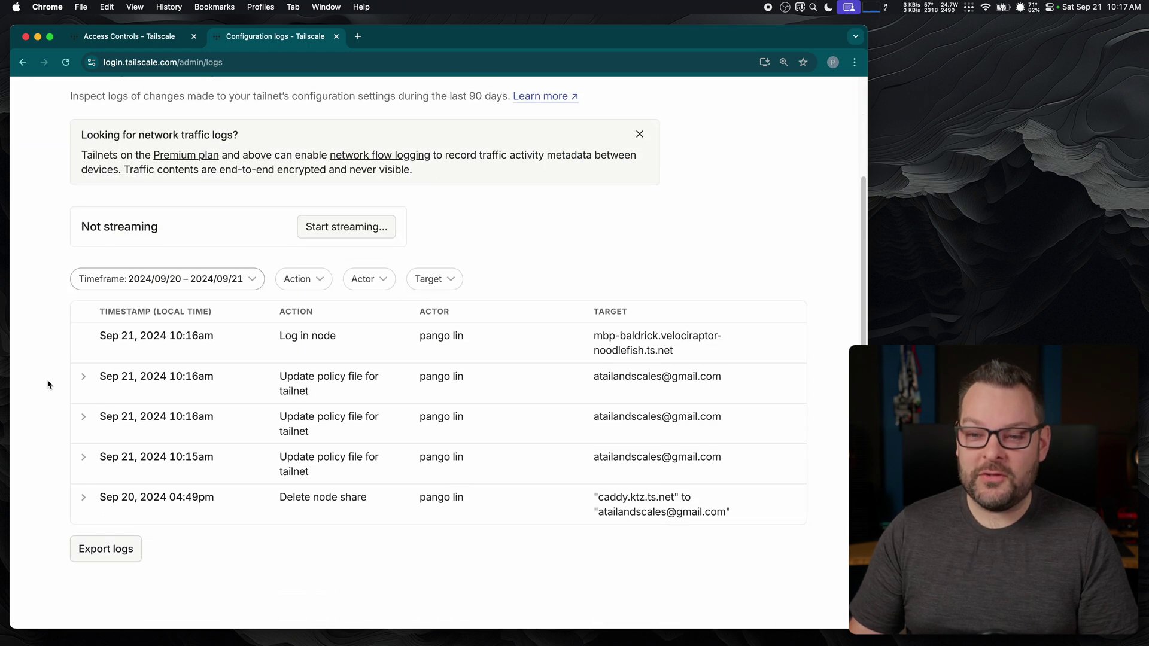
pyautogui.click(84, 380)
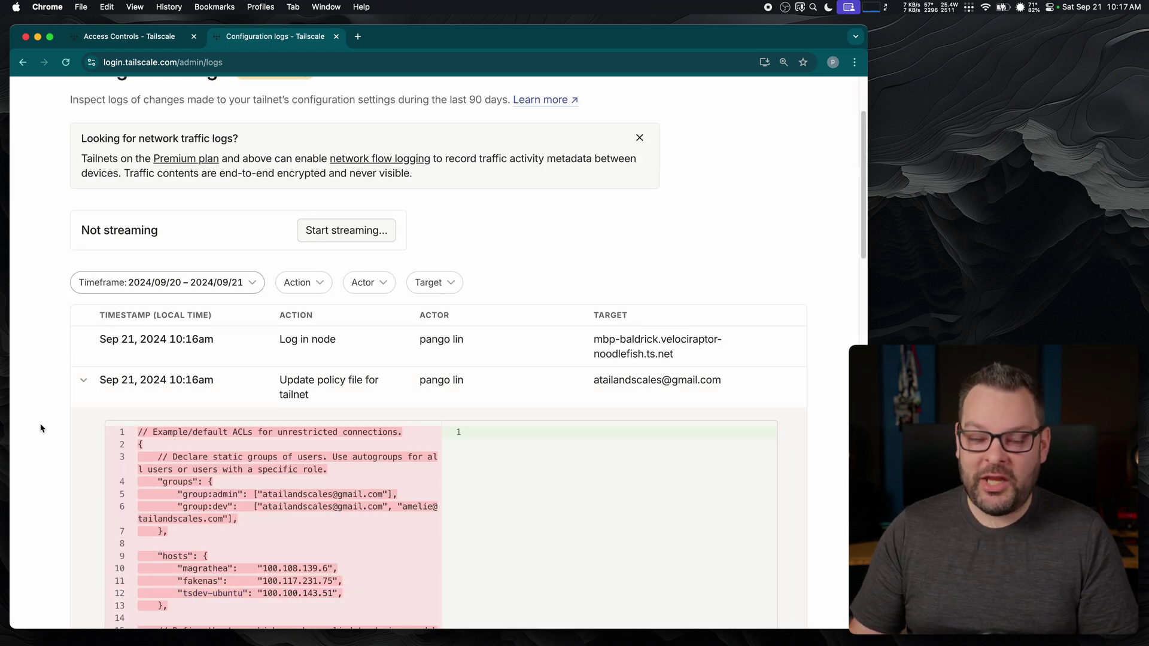
pyautogui.scroll(-2, 38, 426)
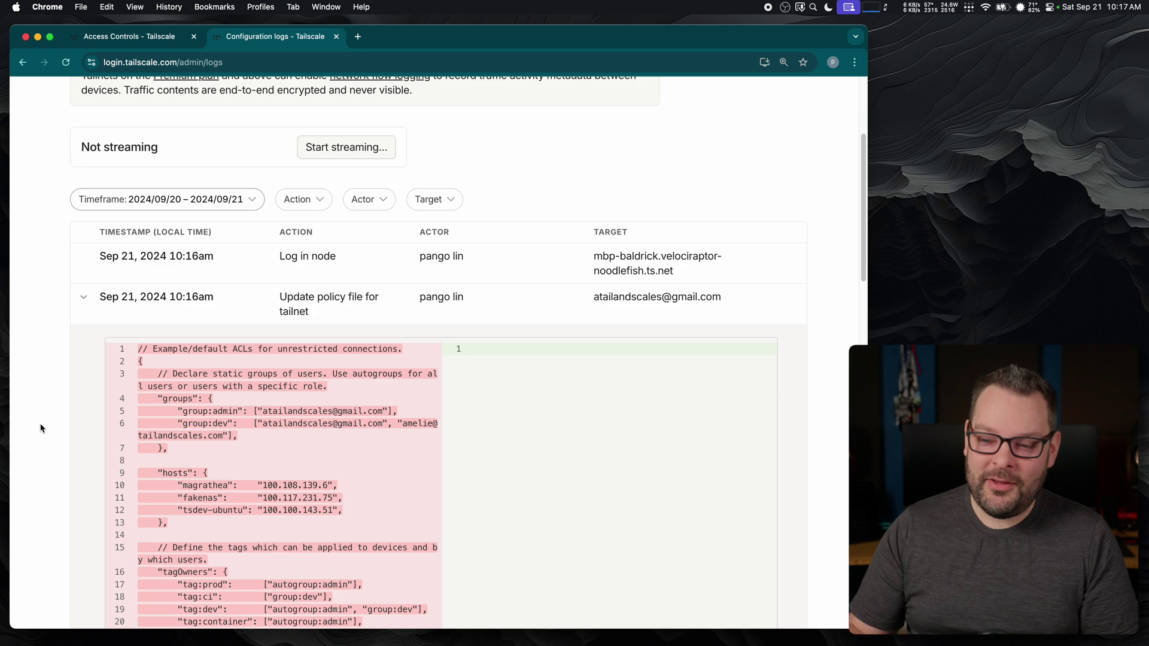
pyautogui.scroll(-3, 40, 428)
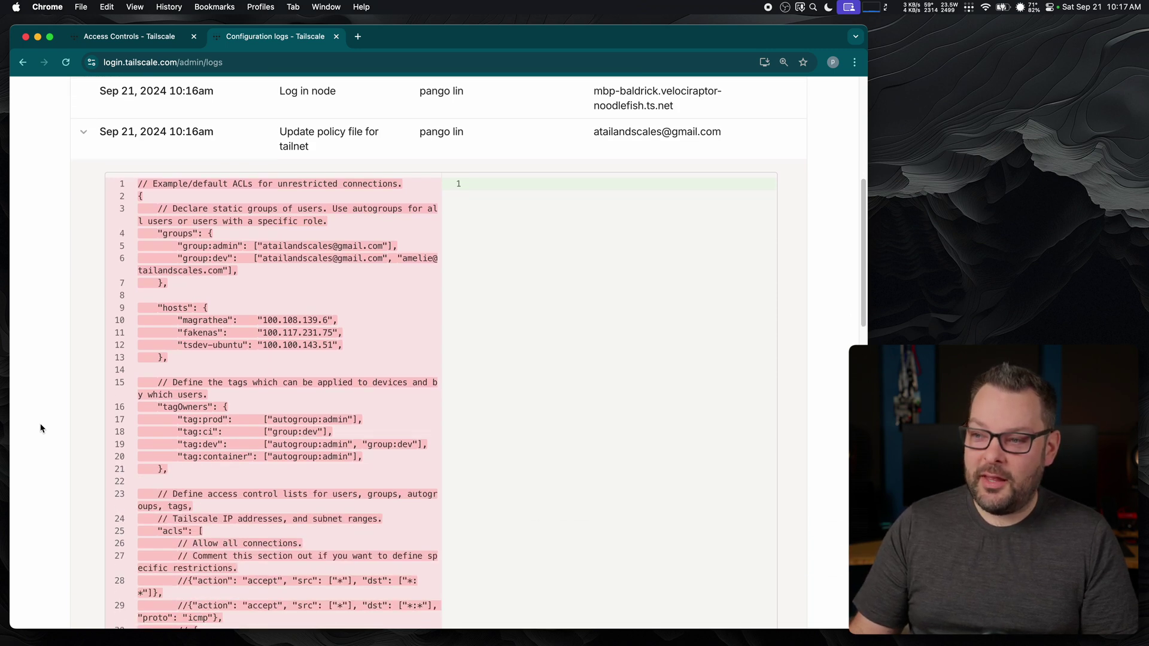
pyautogui.scroll(-10, 40, 428)
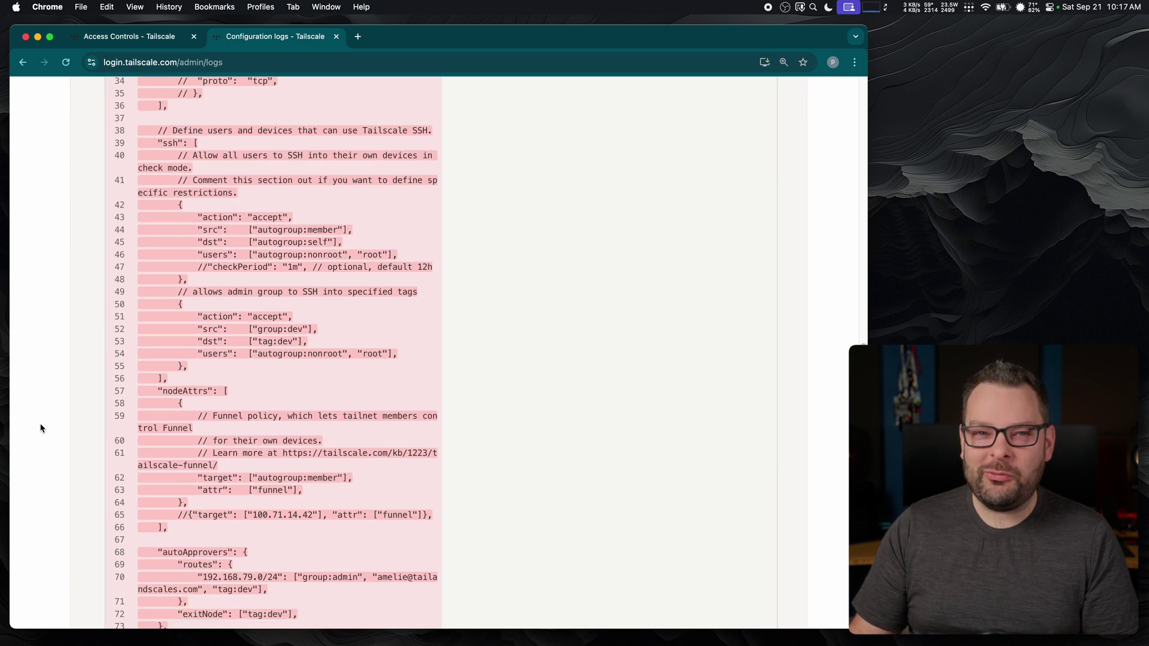
pyautogui.scroll(-10, 41, 427)
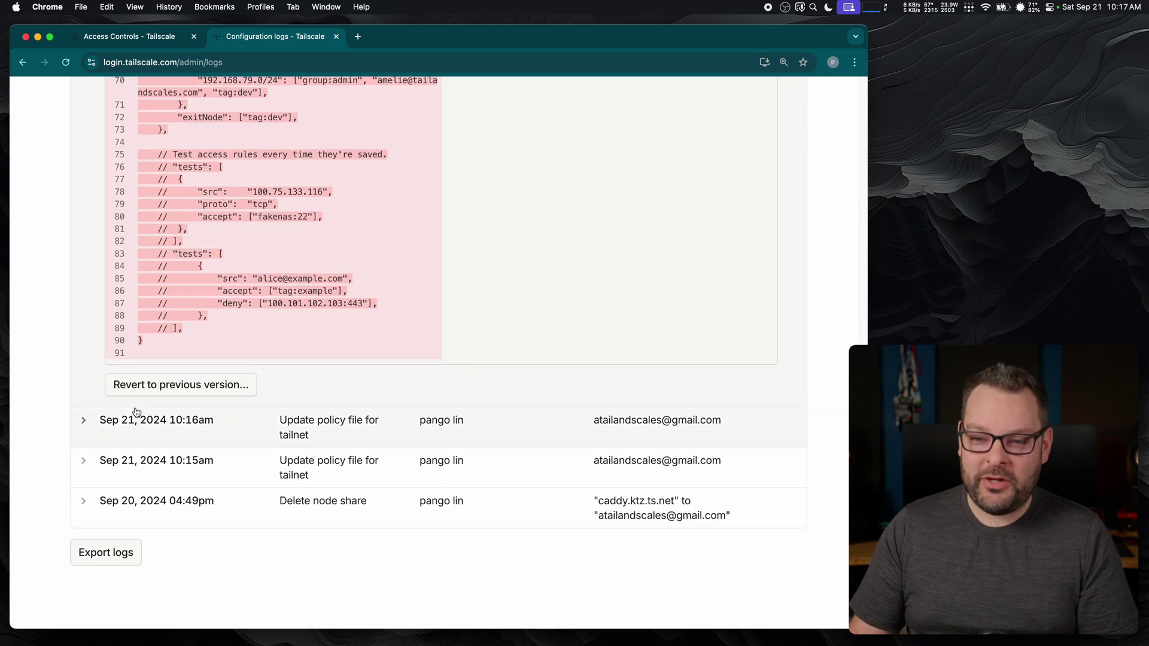
# Step: Revert the policy to the version before that update and return to the Access Controls editor
pyautogui.click(187, 390)
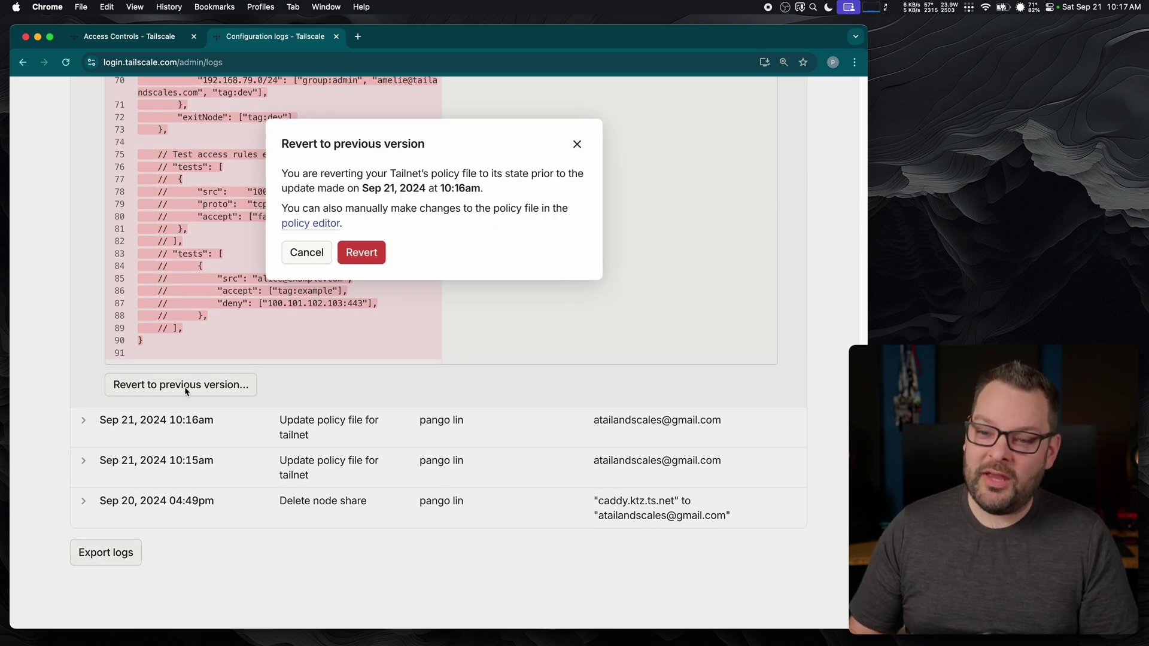
pyautogui.click(371, 250)
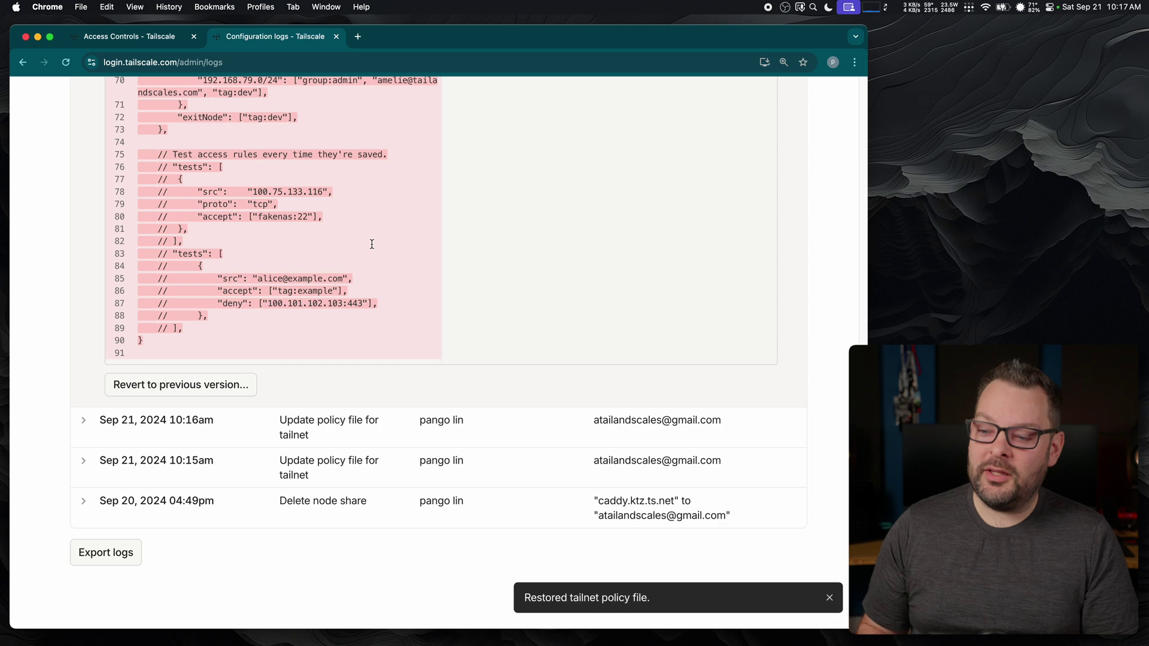
pyautogui.scroll(15, 372, 244)
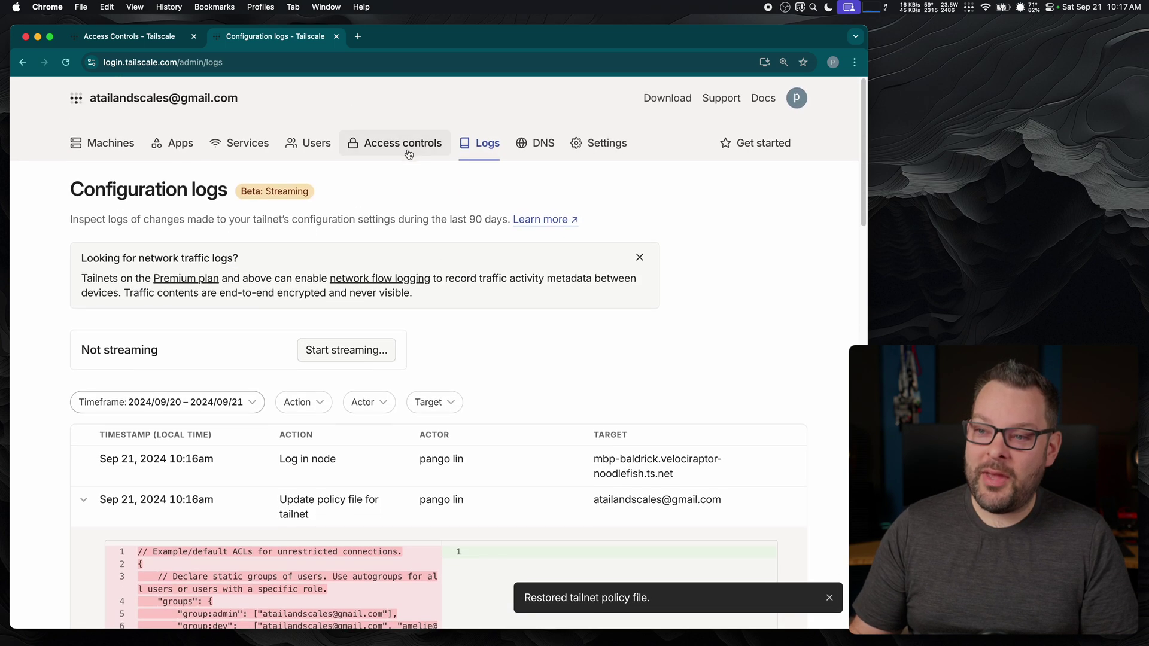
pyautogui.click(406, 149)
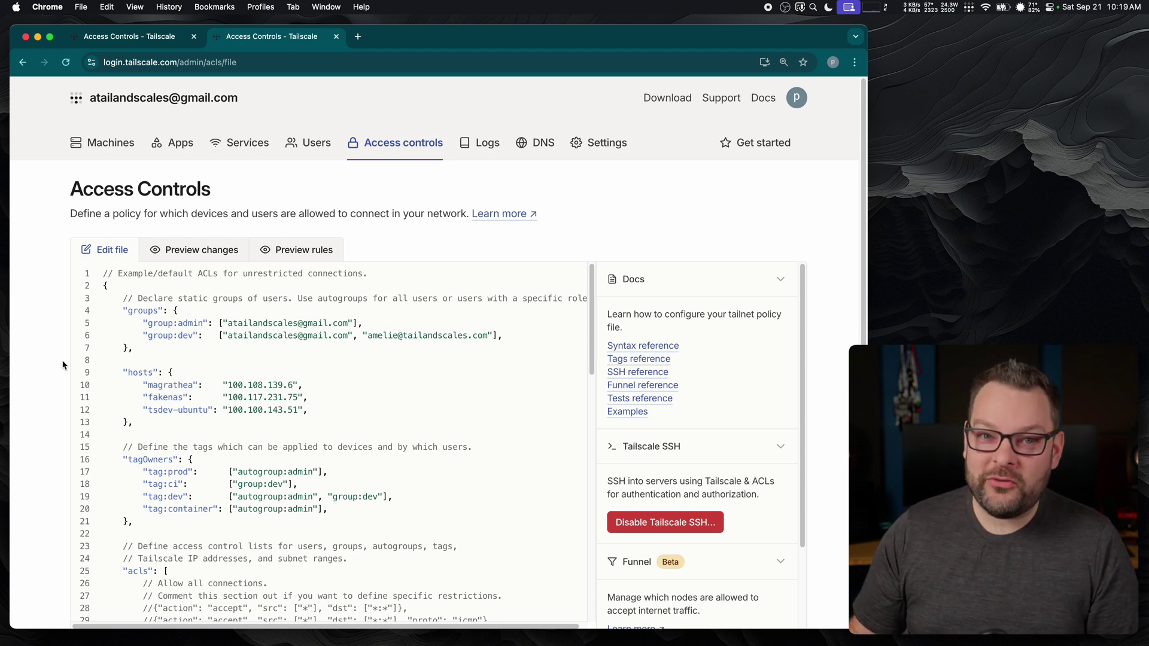
# Step: Clear the editor and reset it to the default policy with its allow-all rule on line 18
pyautogui.scroll(-3, 63, 365)
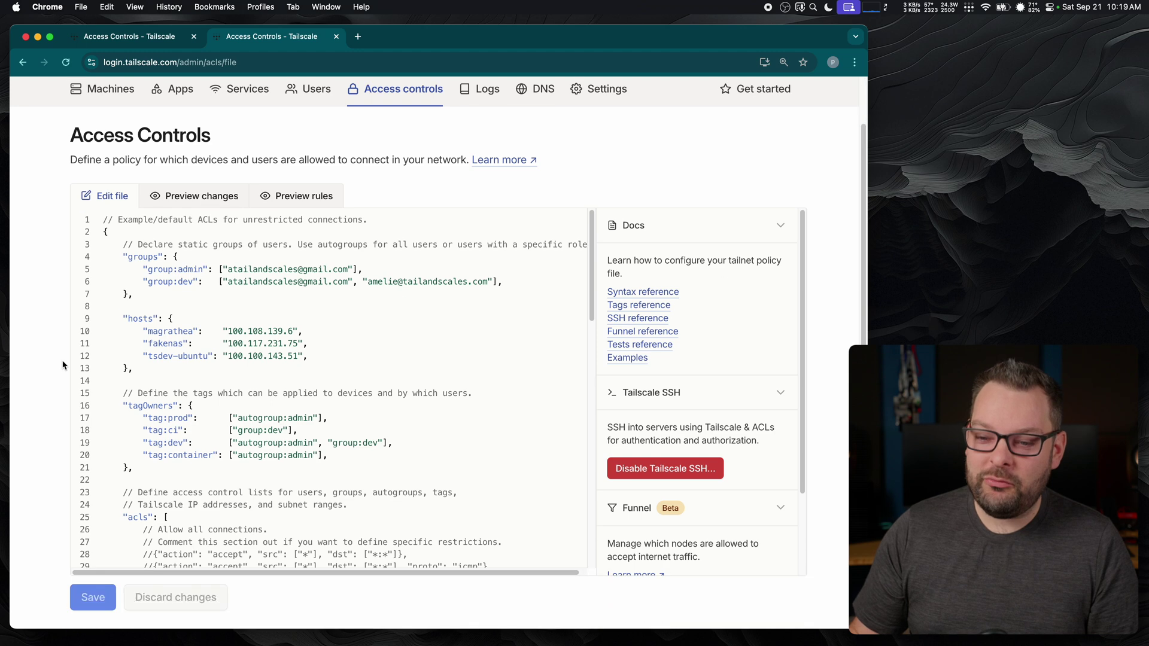
pyautogui.press('super+a')
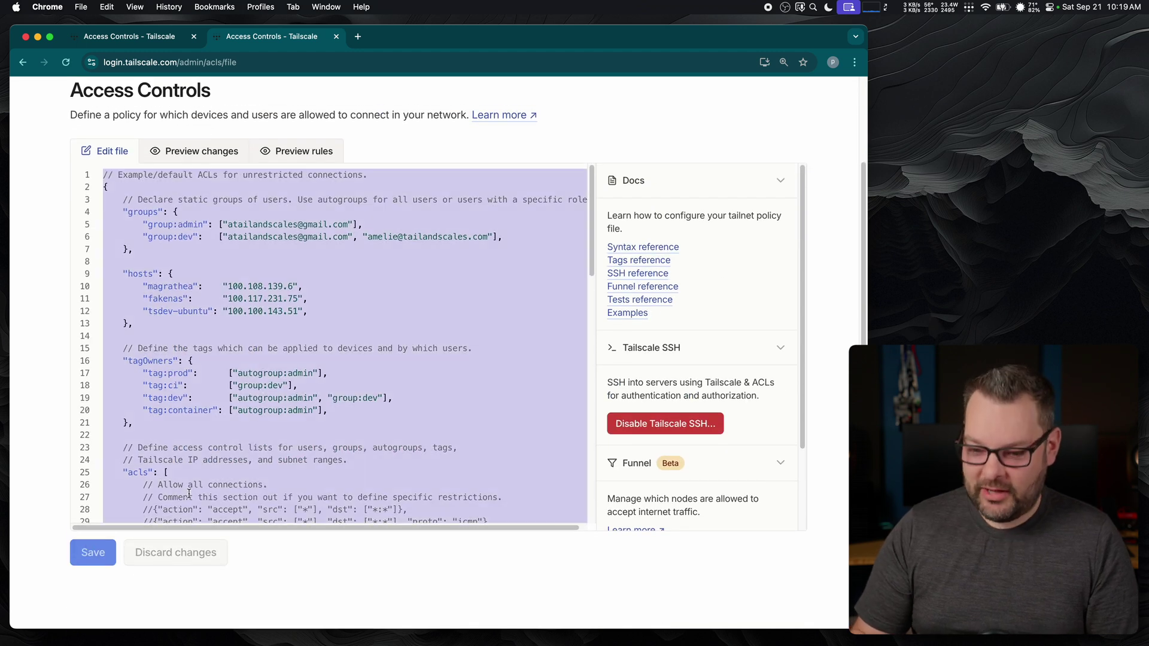
pyautogui.press('BackSpace')
pyautogui.click(162, 560)
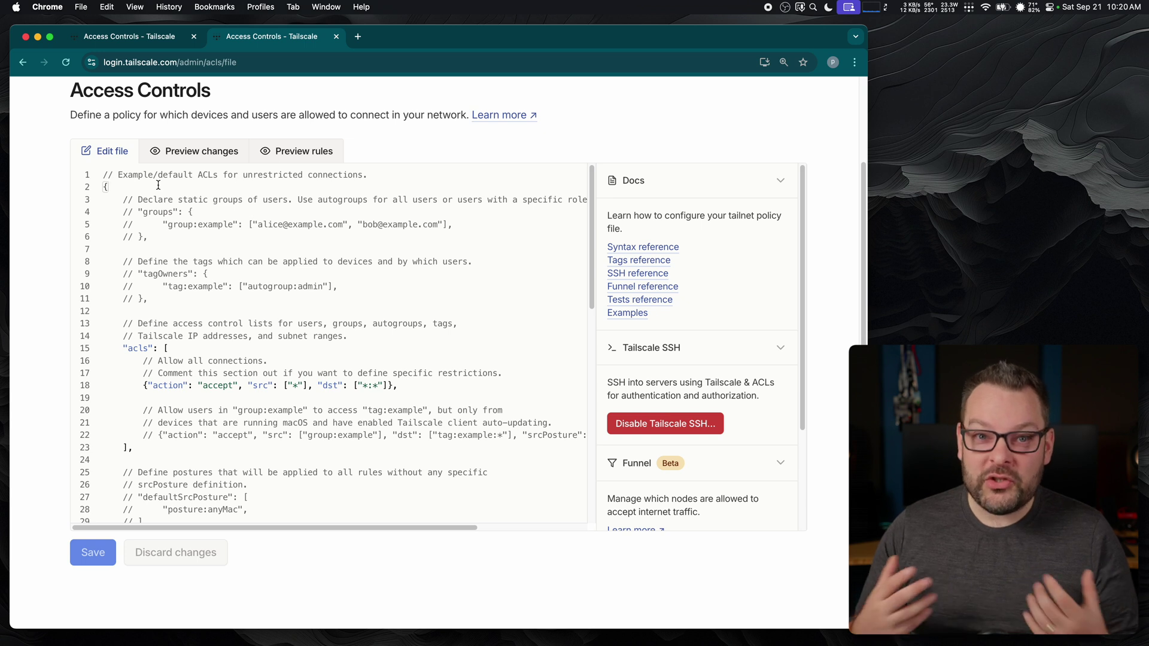
pyautogui.click(423, 383)
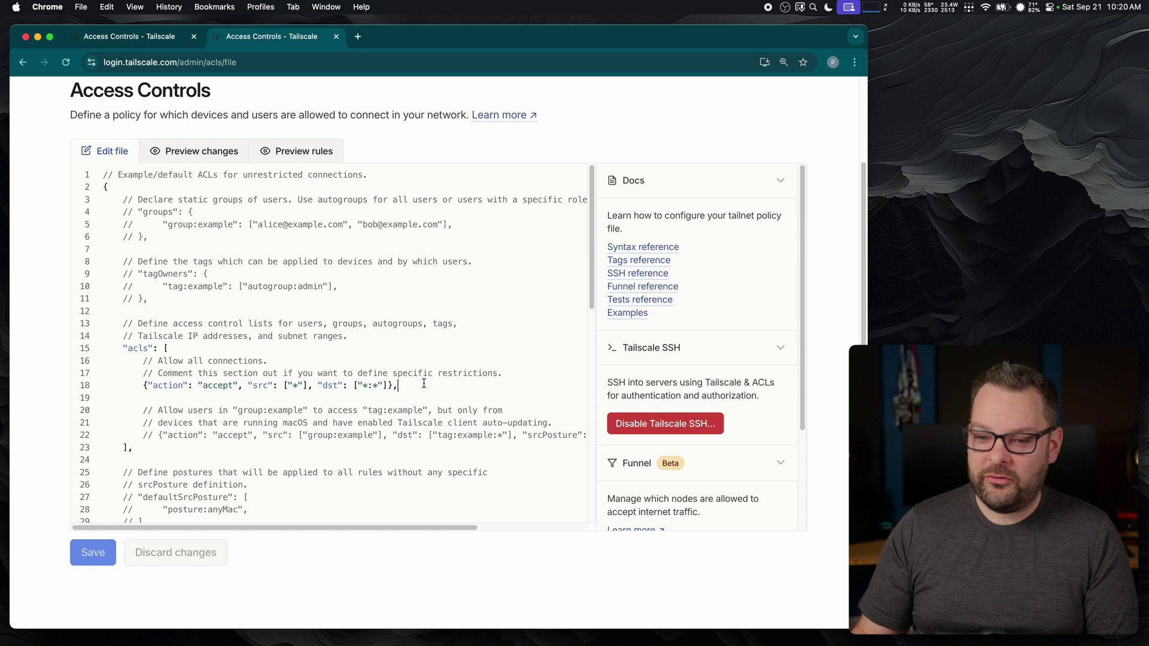
# Step: Insert // before the closing bracket of acls on line 23 and save the policy
pyautogui.click(123, 445)
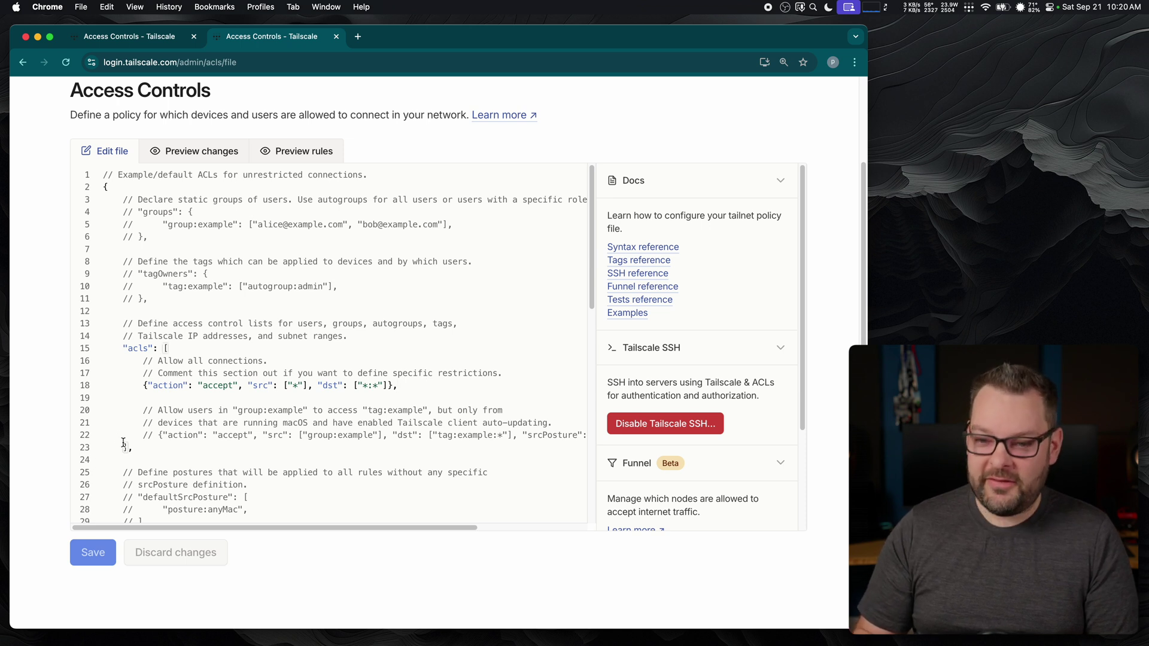
pyautogui.write('//')
pyautogui.click(91, 550)
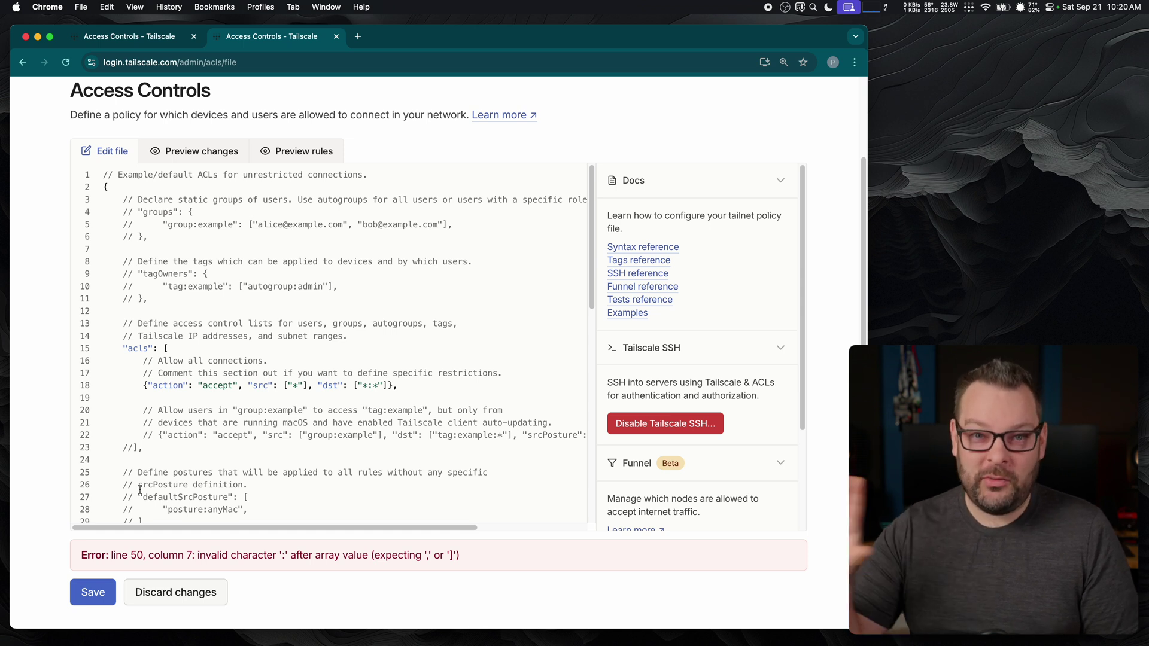
# Step: Remove the // again and select the whole acls block, lines 15–23
pyautogui.click(134, 447)
pyautogui.press('BackSpace')
pyautogui.press('BackSpace')
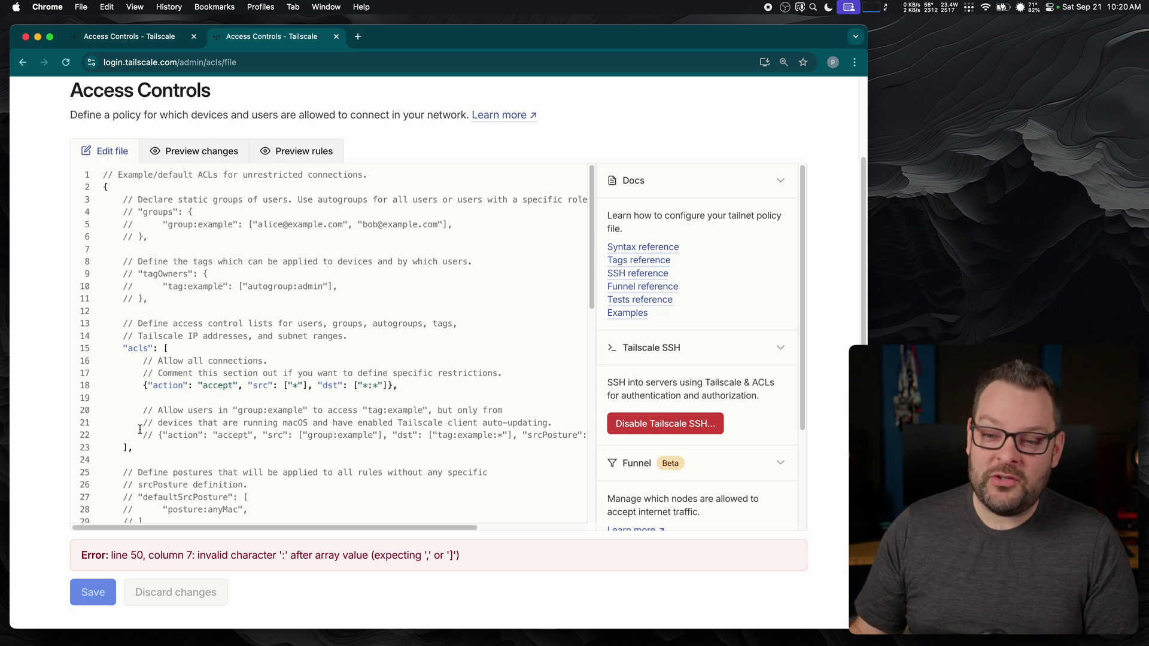
pyautogui.moveTo(133, 448); pyautogui.dragTo(95, 353)
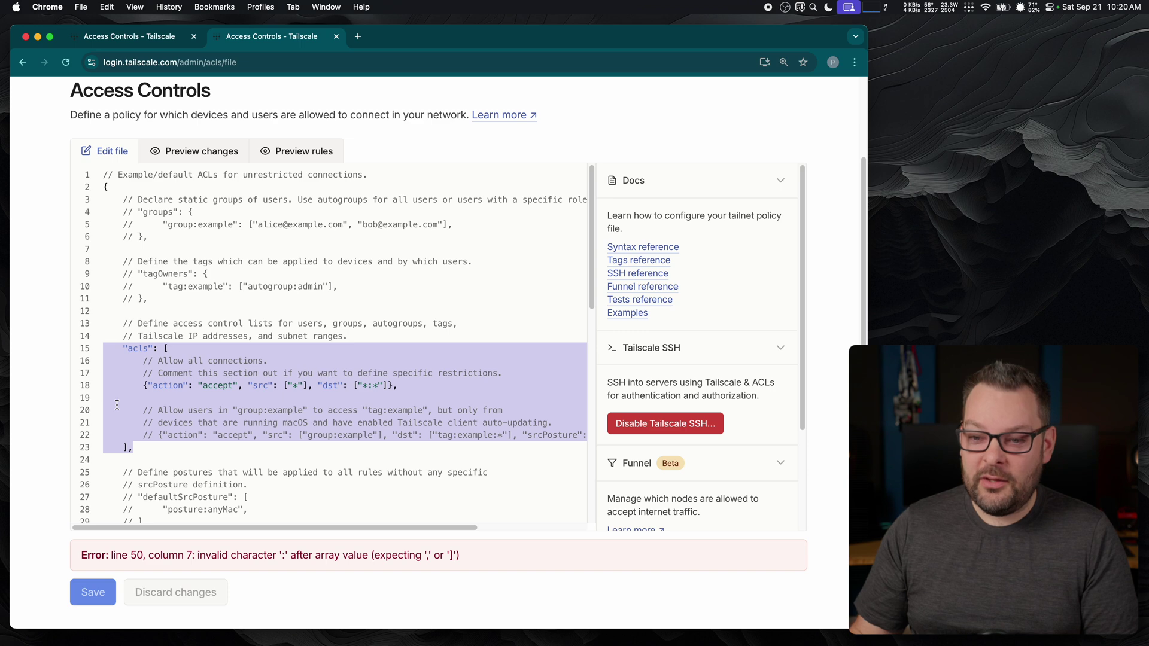
pyautogui.hotkey('alt', 'space')
# Step: Print ssh.sh with cat and highlight its ssh command to fakenas
pyautogui.write('c')
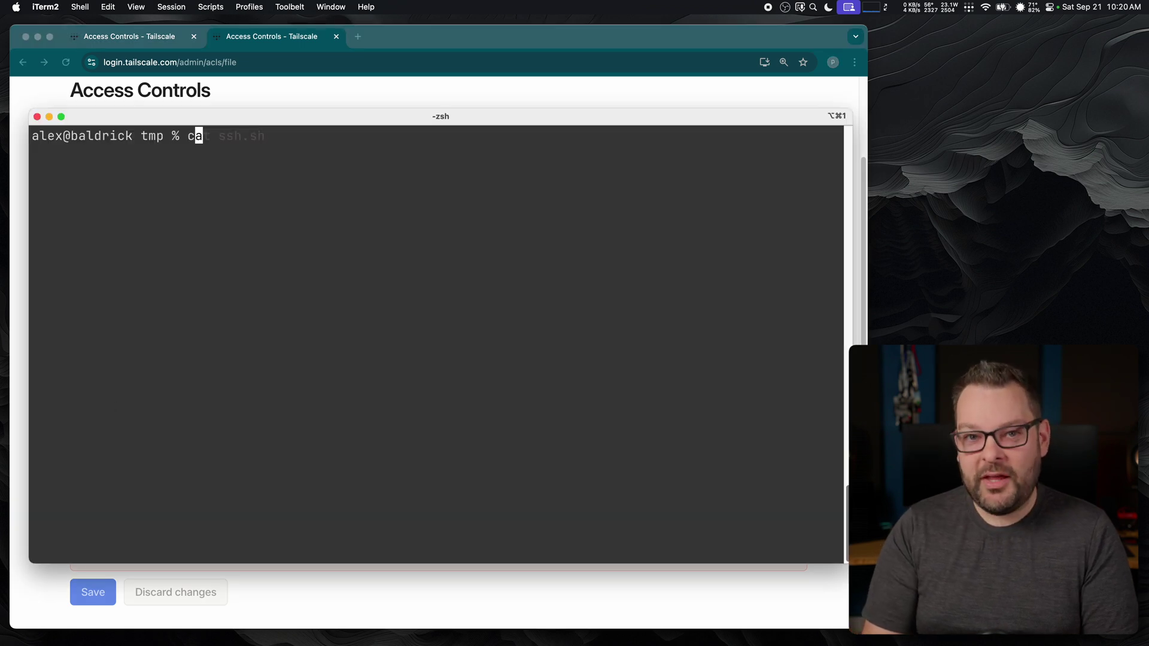
pyautogui.write('at s')
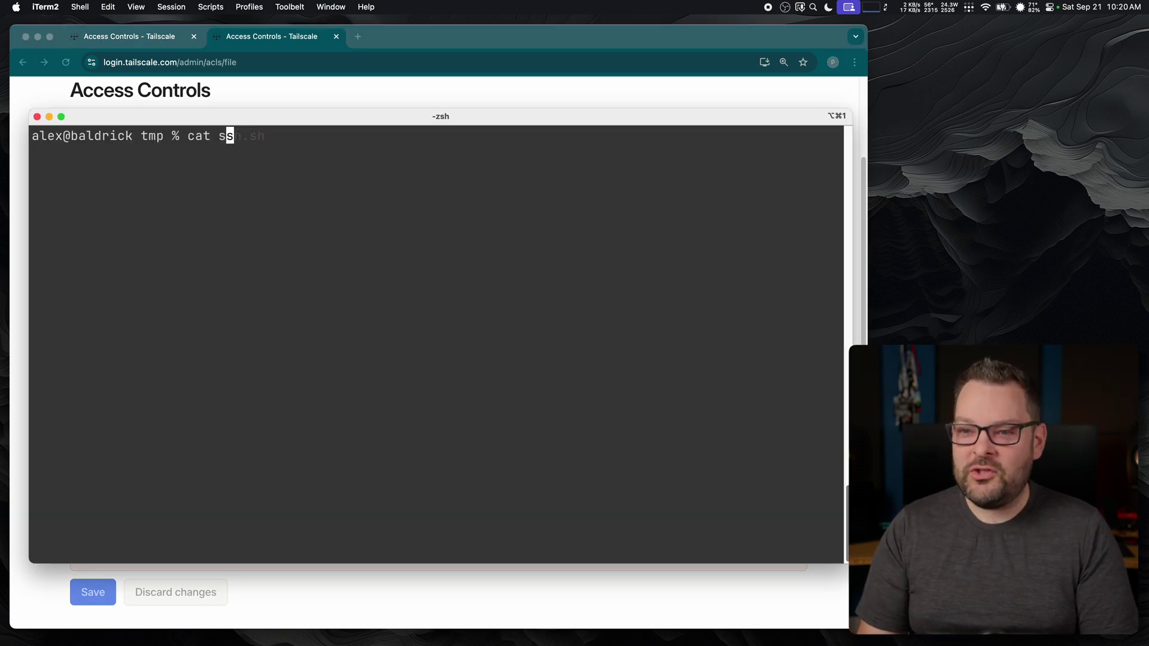
pyautogui.press('Tab')
pyautogui.press('Return')
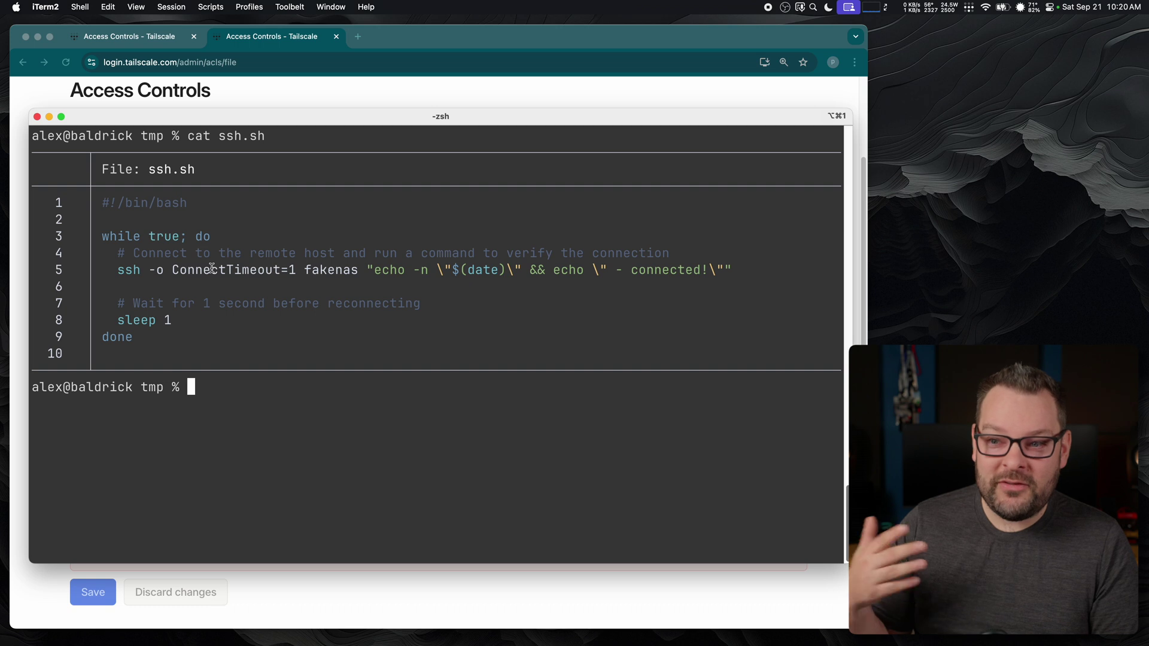
pyautogui.moveTo(357, 270); pyautogui.dragTo(121, 271)
pyautogui.click(277, 326)
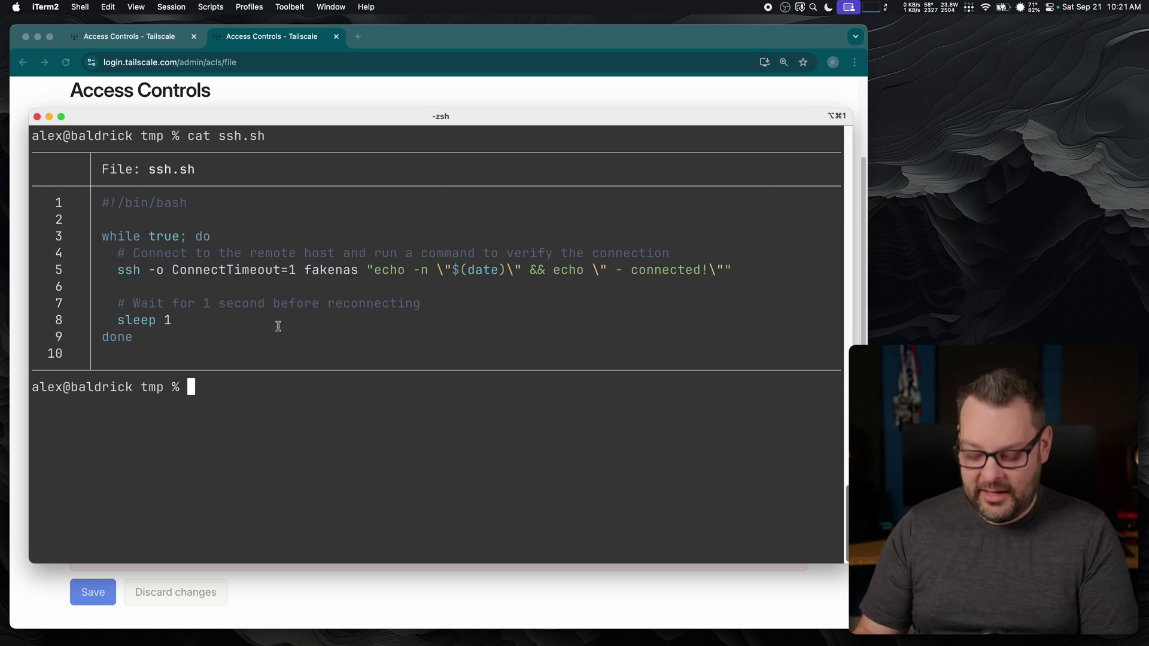
# Step: Start the ./ssh.sh connection loop to fakenas and move the terminal beside the editor
pyautogui.write('./ssh.sh')
pyautogui.press('Return')
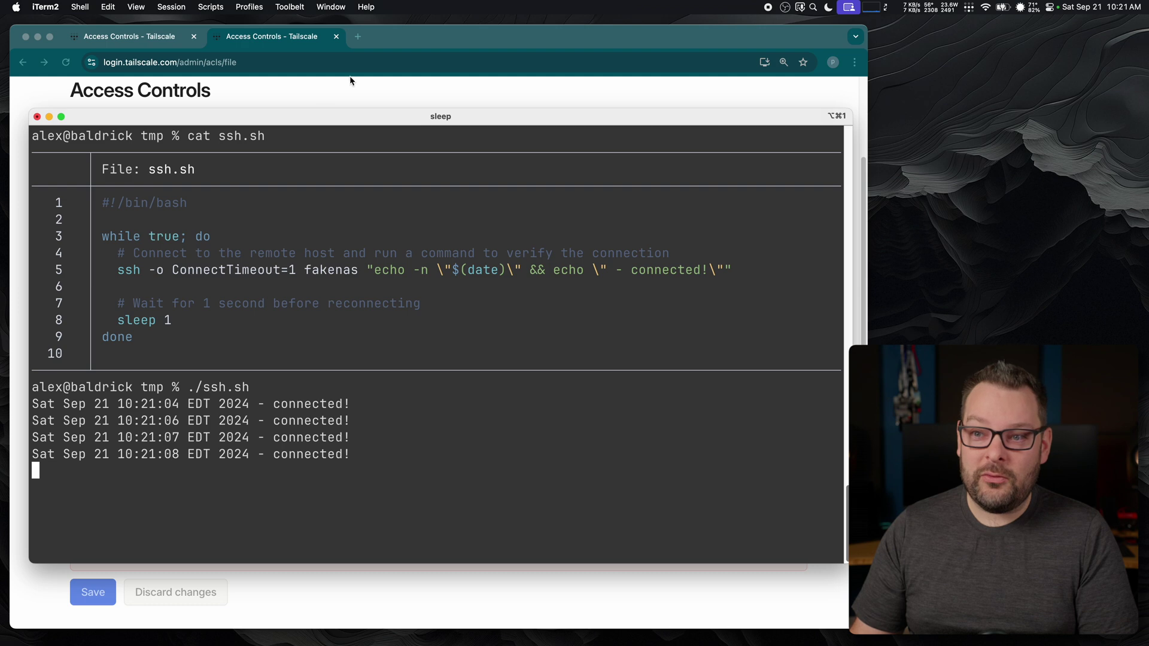
pyautogui.moveTo(226, 118); pyautogui.dragTo(1068, 29)
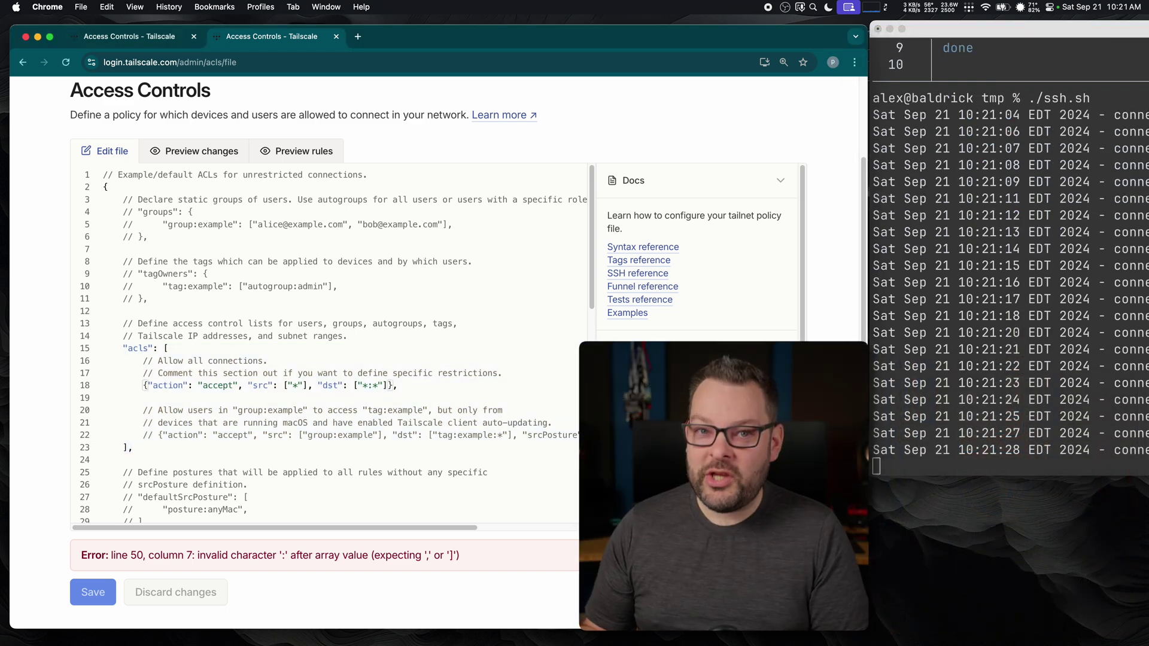
# Step: Comment out the allow-all rule on line 18 and save, then uncomment it and save again
pyautogui.write('//')
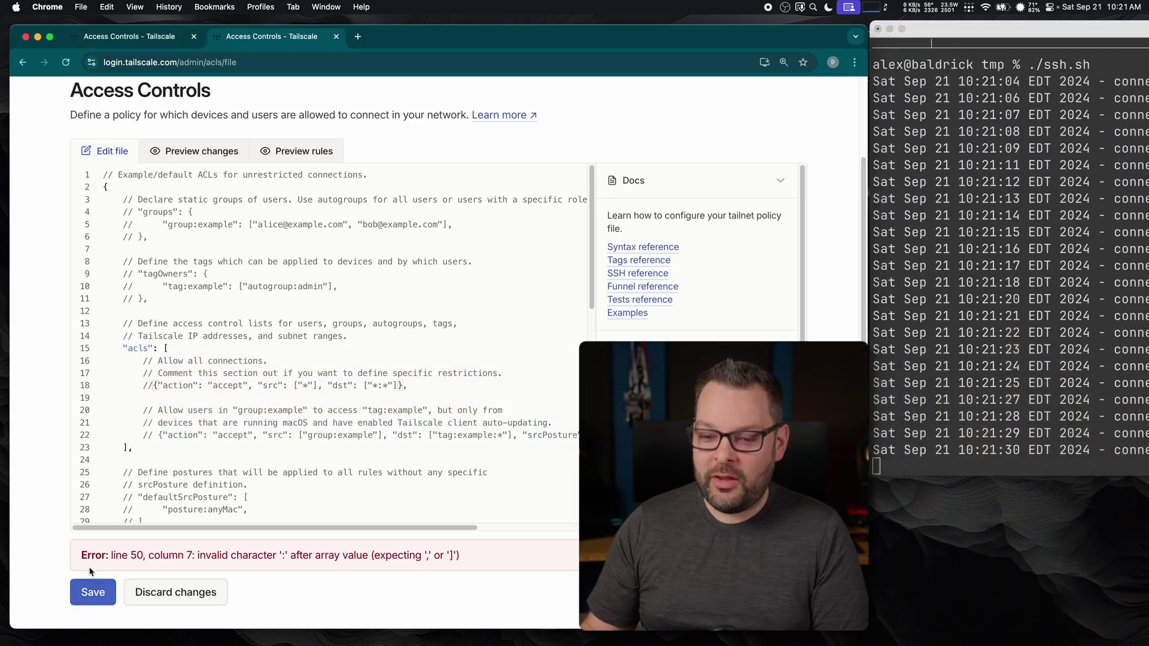
pyautogui.click(84, 604)
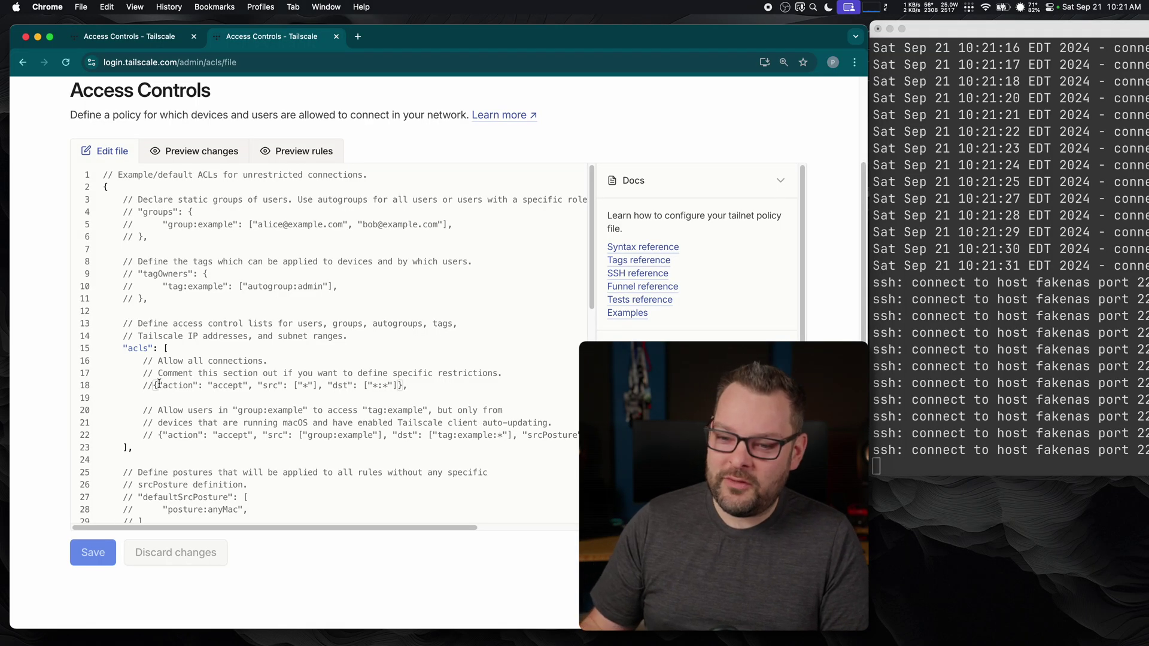
pyautogui.click(155, 387)
pyautogui.press('BackSpace')
pyautogui.press('BackSpace')
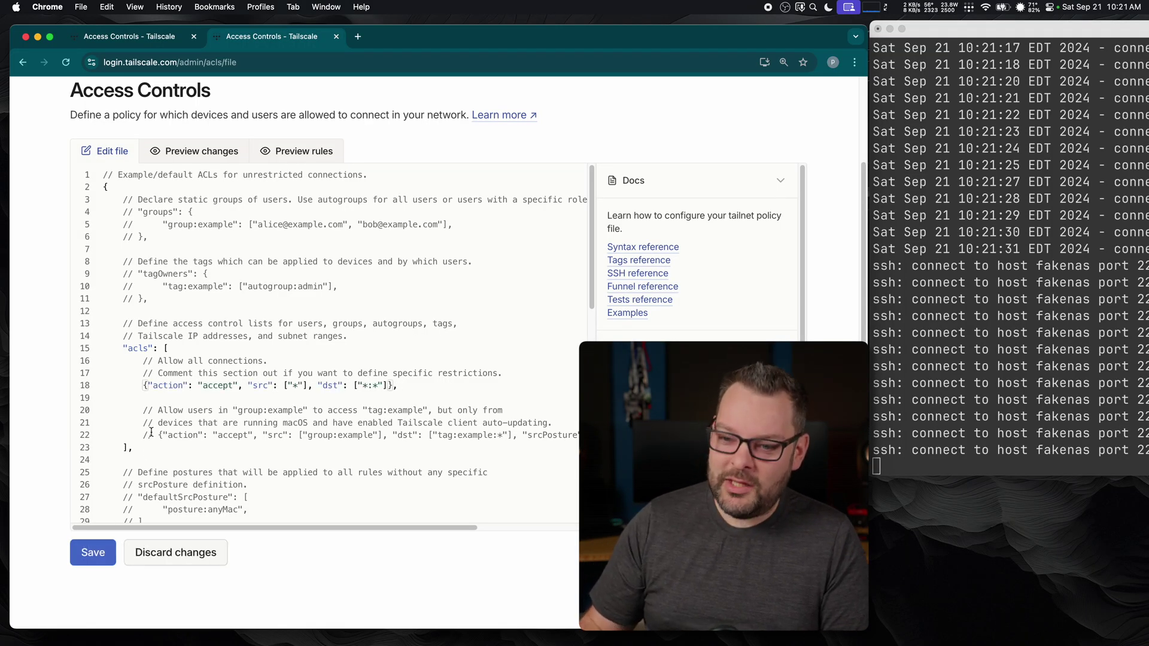
pyautogui.click(91, 558)
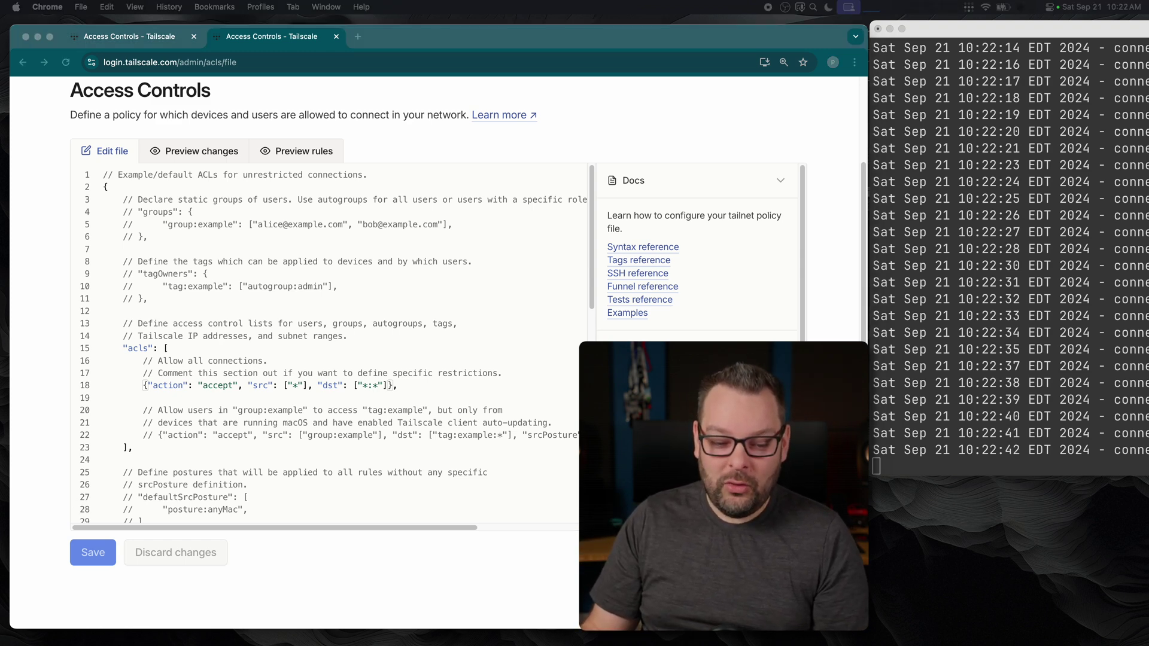
# Step: Paste a new accept rule below allow-all, fix its indent, and change its source from magrathea to mbp-baldrick
pyautogui.click(425, 390)
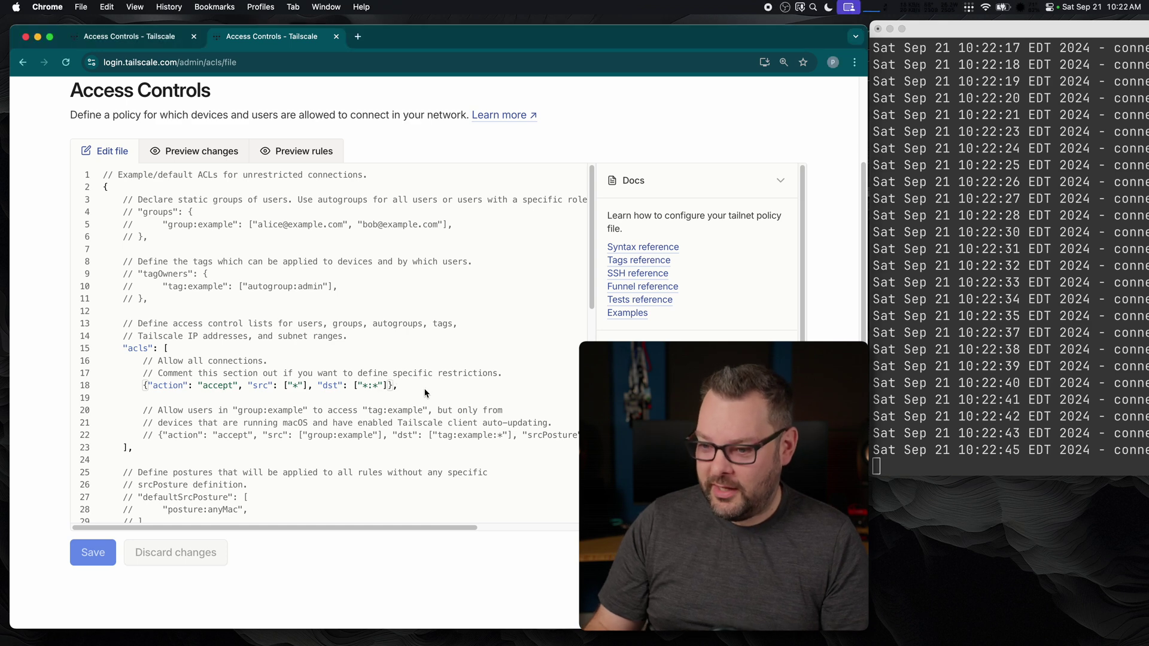
pyautogui.press('Return')
pyautogui.write('{ "action": "accept", "src":    ["magrathea"], "dst":    ["fakenas:*"], "proto":  "tcp", },')
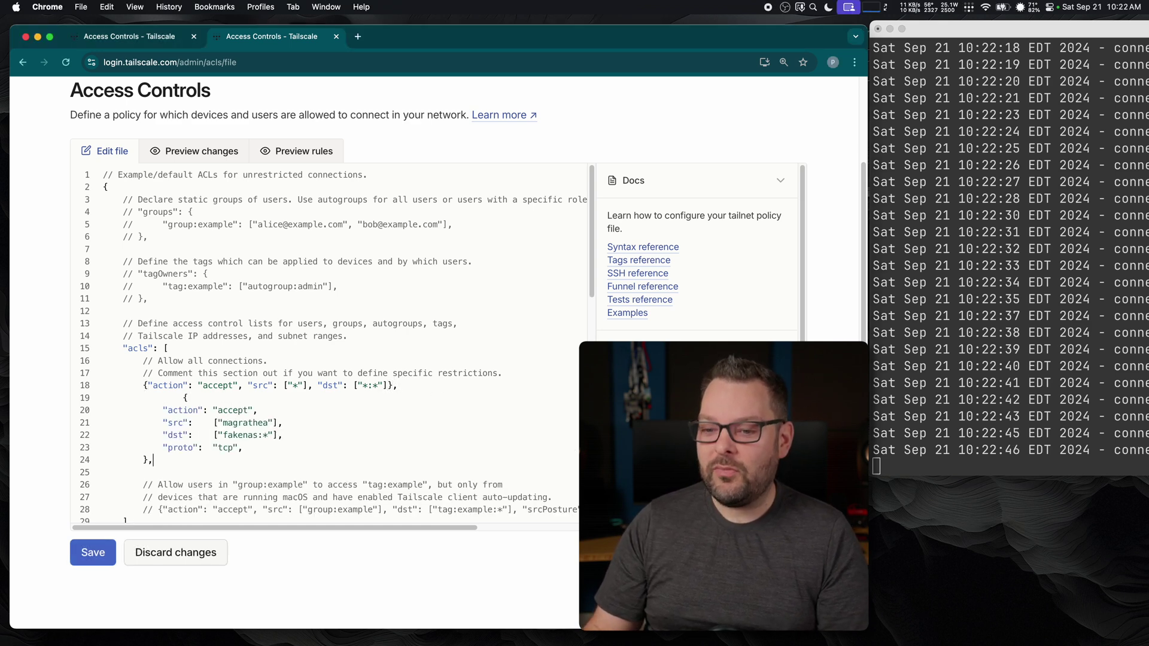
pyautogui.click(183, 398)
pyautogui.press('BackSpace')
pyautogui.press('BackSpace')
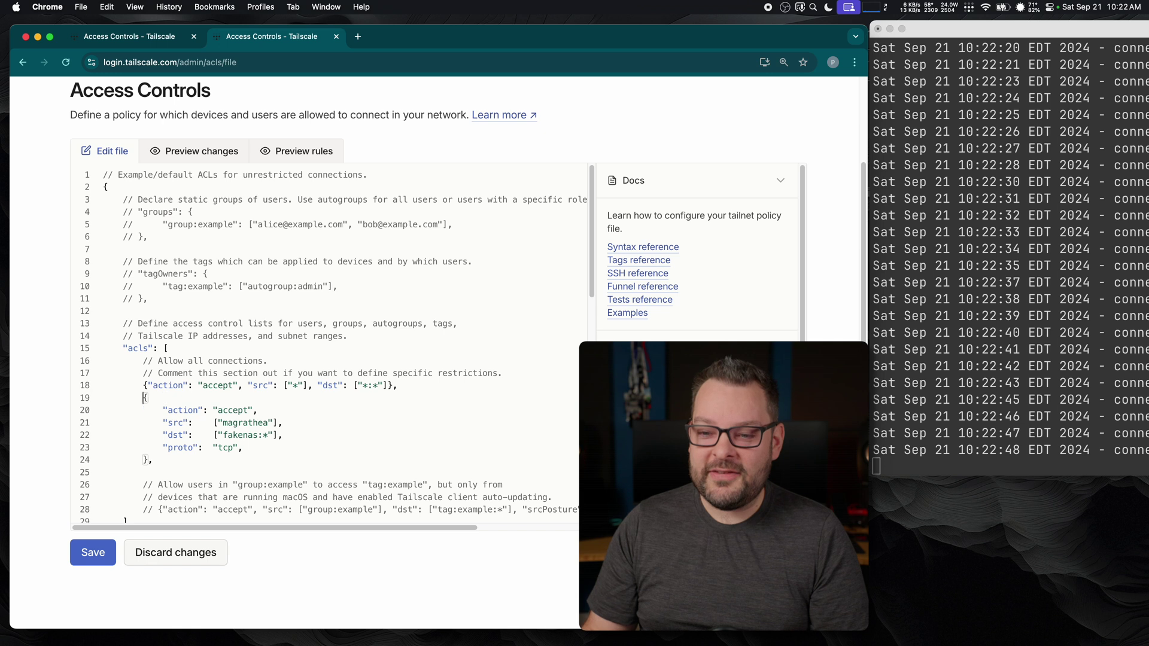
pyautogui.click(239, 410)
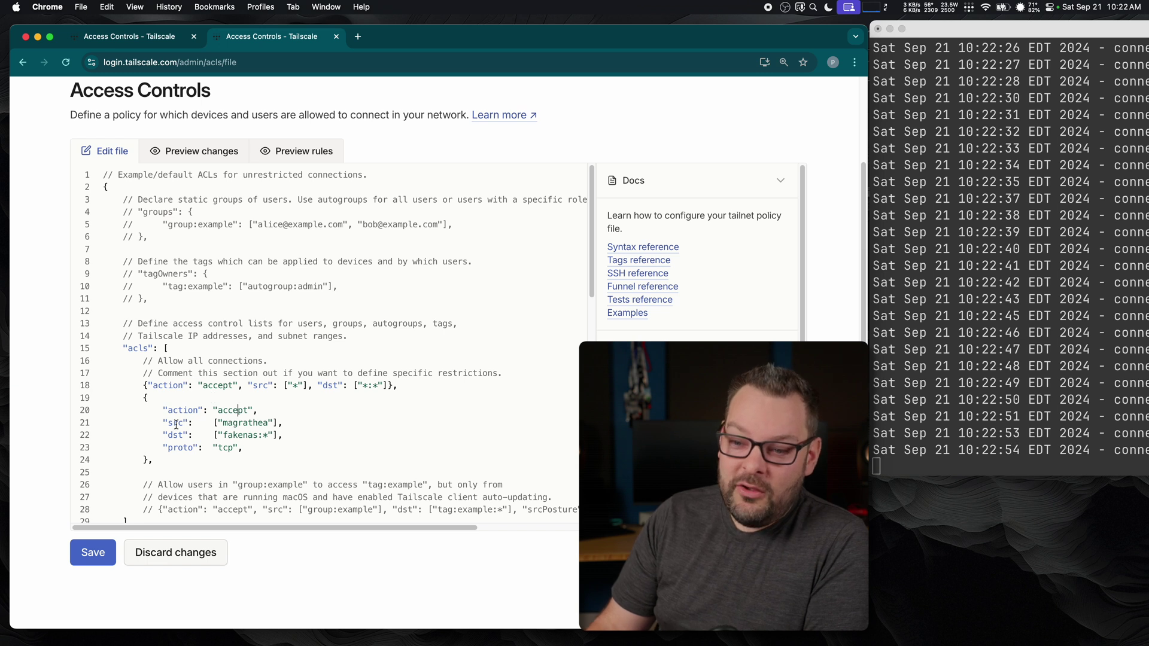
pyautogui.doubleClick(238, 423)
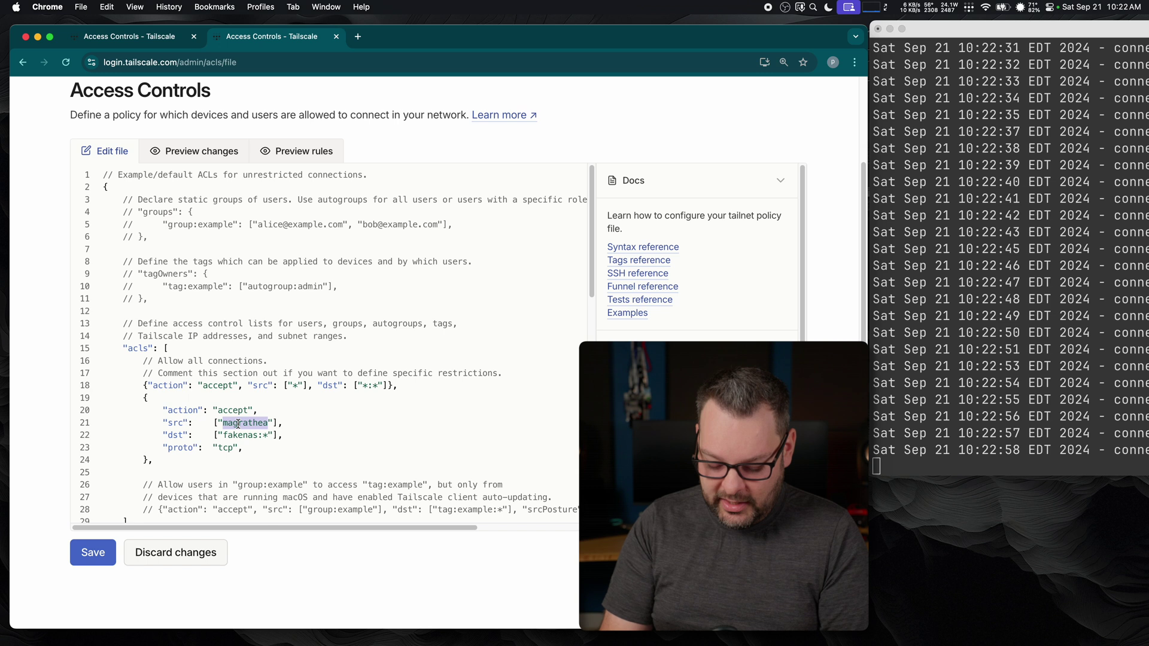
pyautogui.write('mbp-baldr')
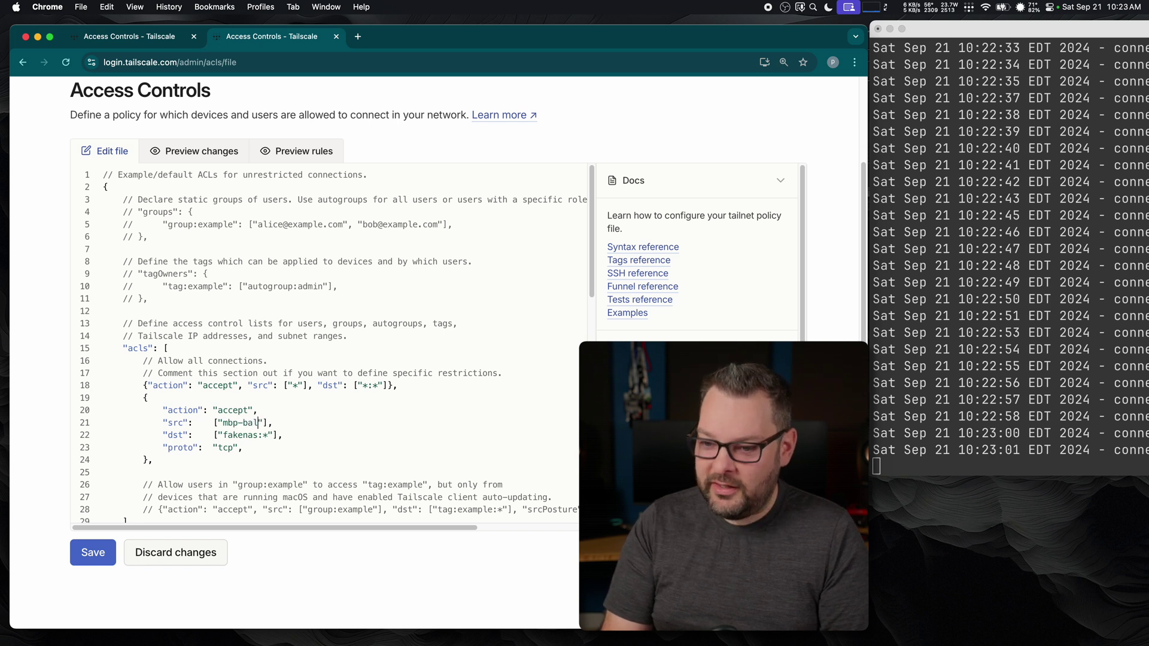
pyautogui.write('ick')
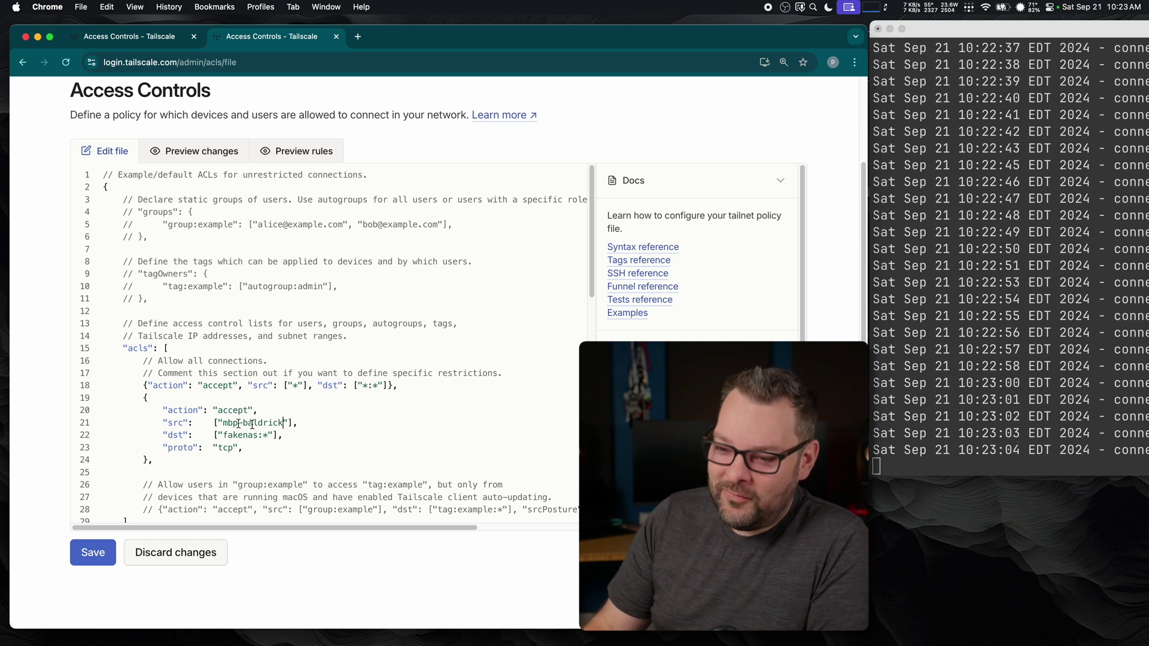
pyautogui.click(177, 436)
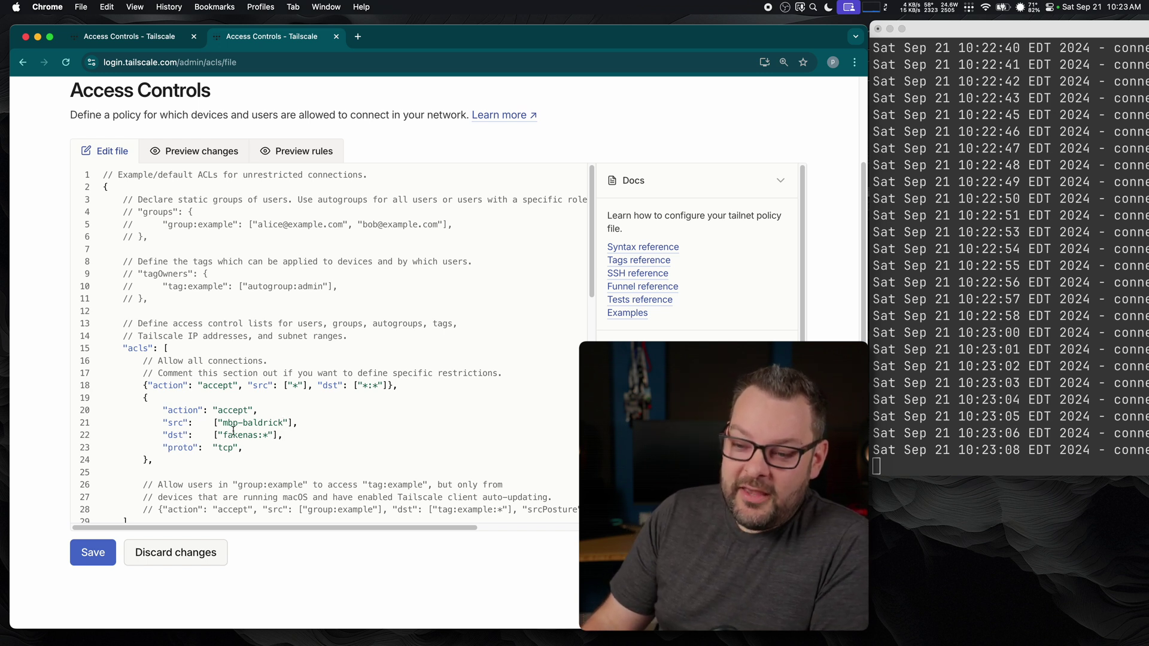
# Step: Look up the proto field for the tcp value in the ACL syntax reference, then return to the editor
pyautogui.click(267, 436)
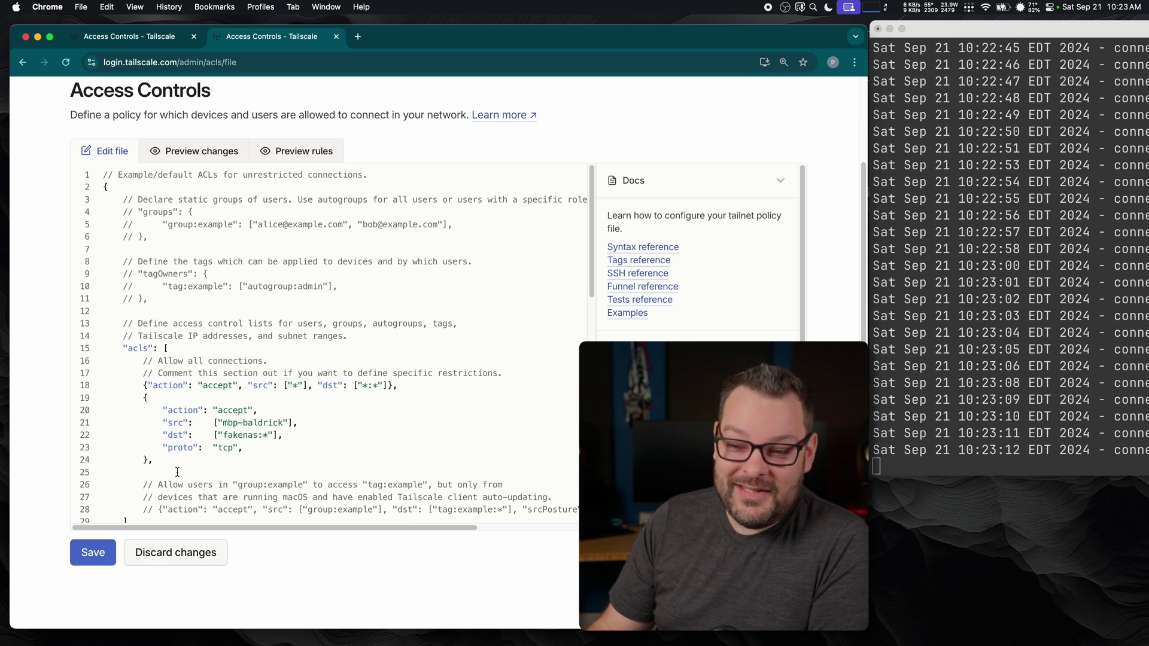
pyautogui.doubleClick(224, 449)
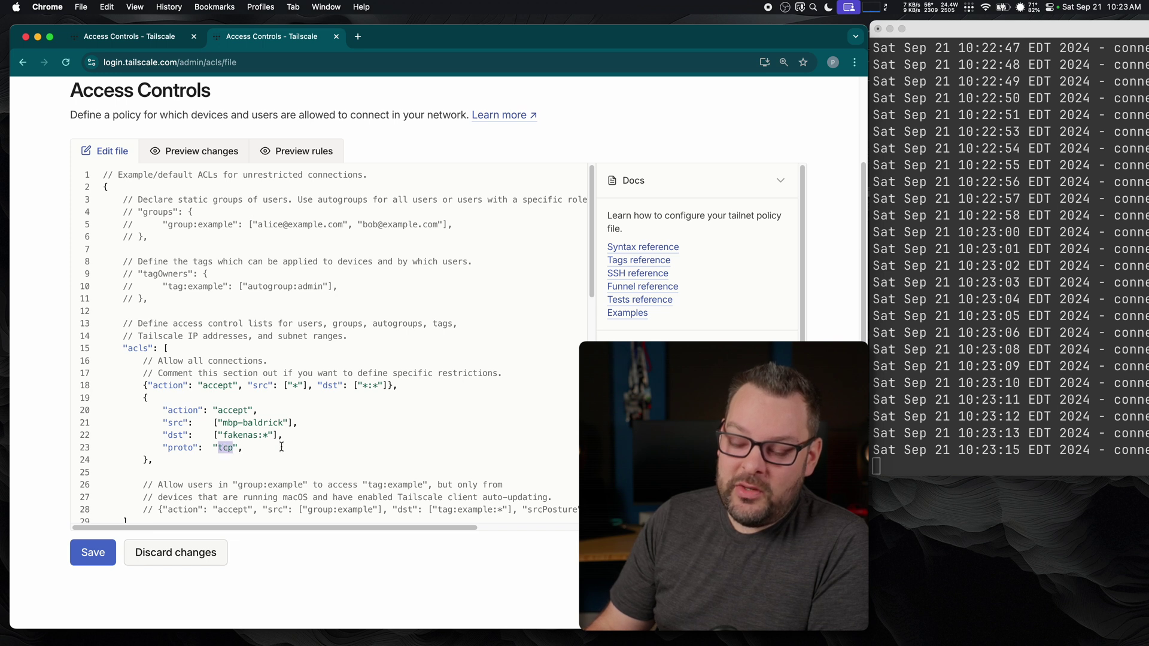
pyautogui.keyDown('super'); pyautogui.click(636, 250); pyautogui.keyUp('super')
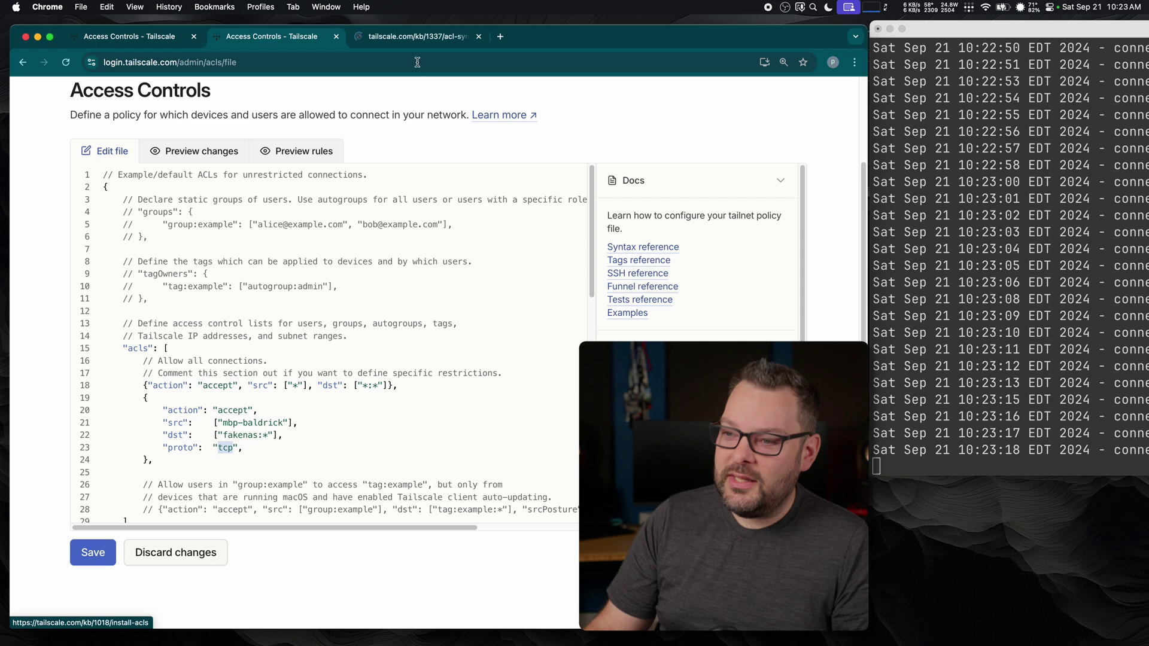
pyautogui.click(408, 39)
pyautogui.scroll(-20, 411, 304)
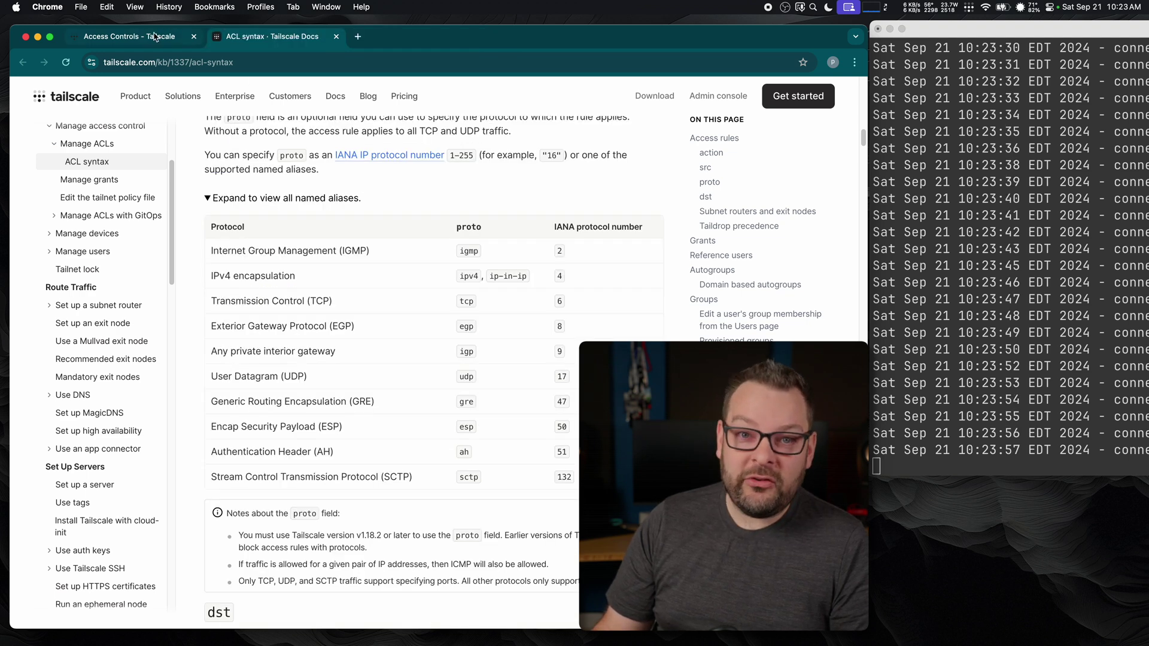
pyautogui.click(155, 37)
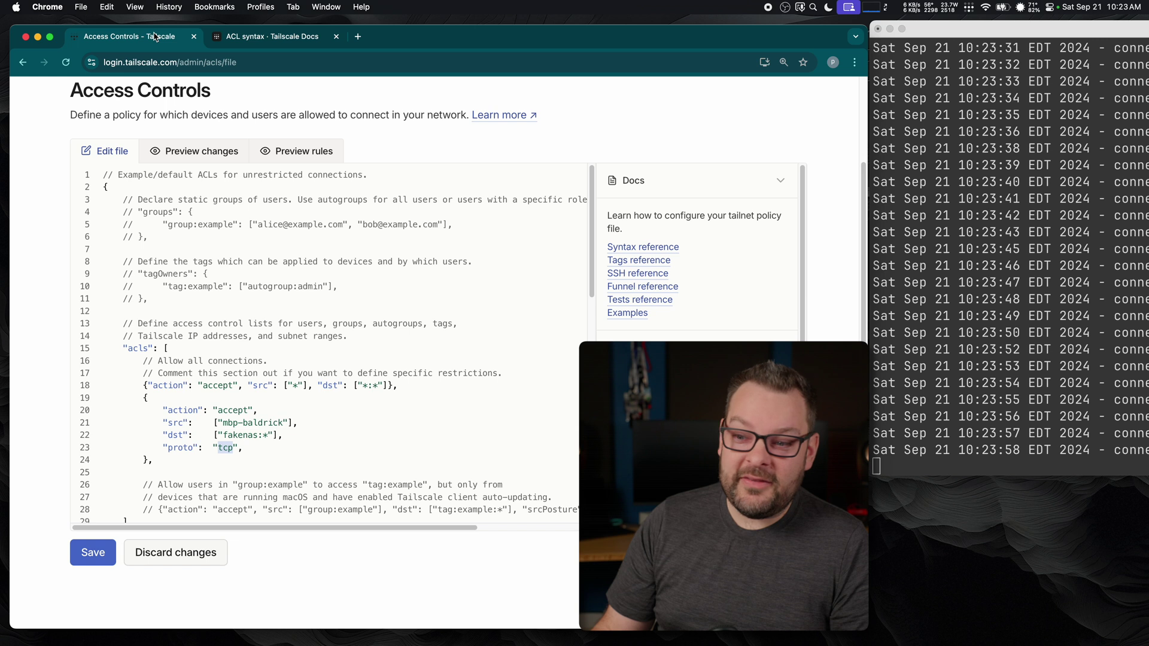
pyautogui.click(231, 448)
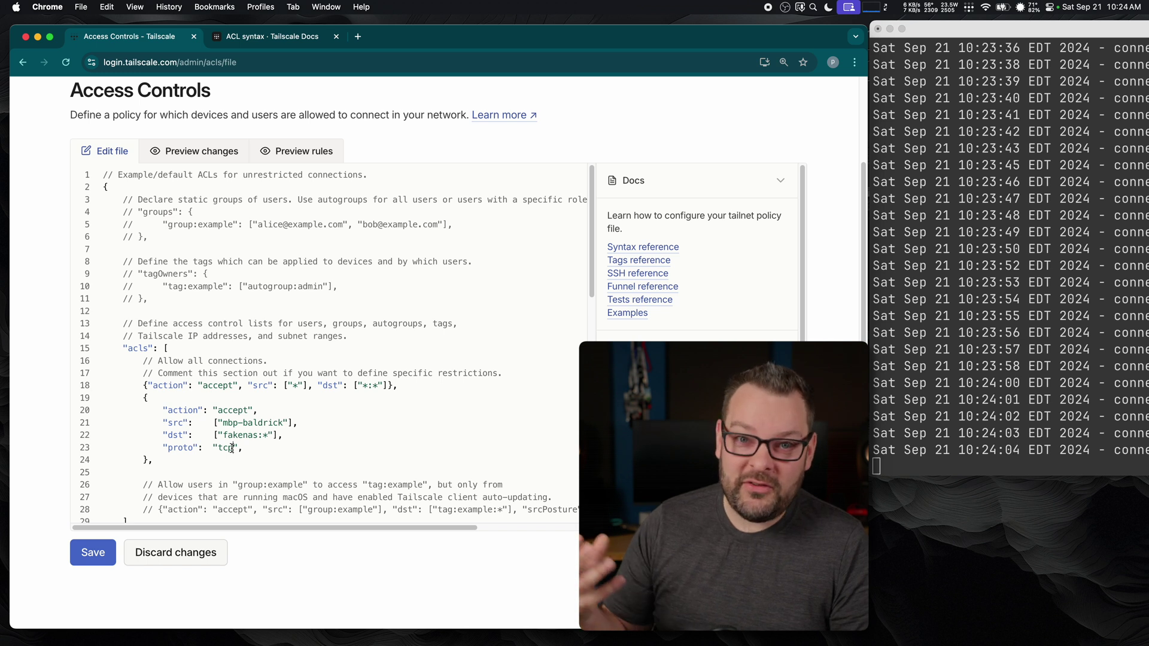
# Step: Comment out the allow-all rule on line 18 and save, hitting an invalid address error for mbp-baldrick
pyautogui.click(142, 386)
pyautogui.write('//')
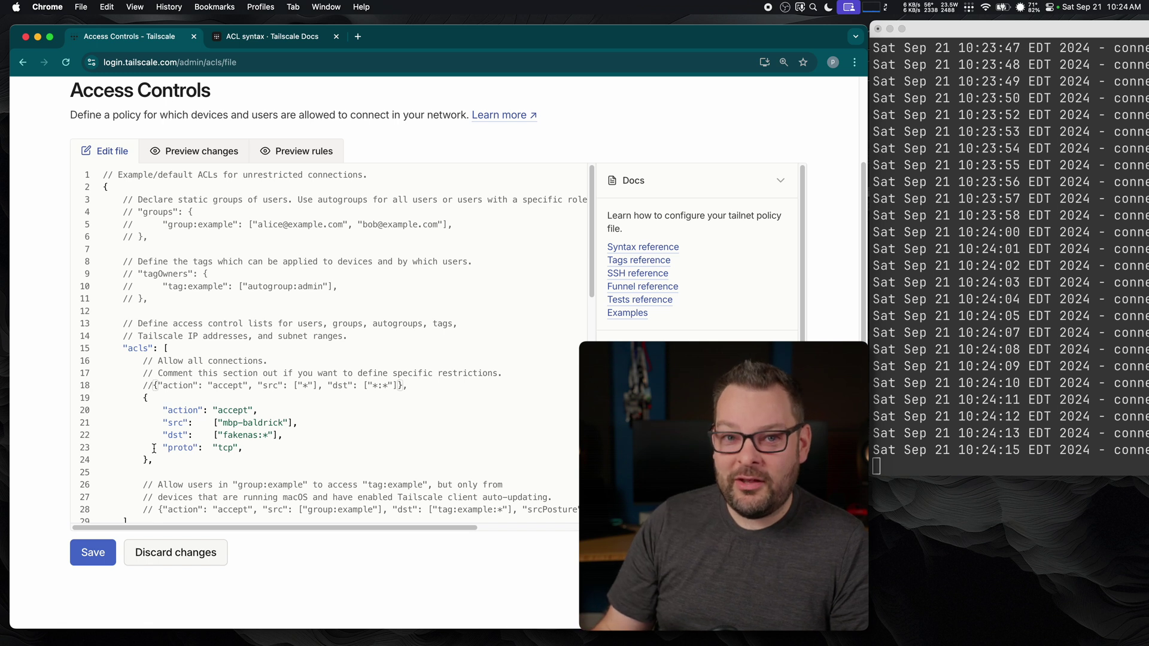
pyautogui.click(91, 552)
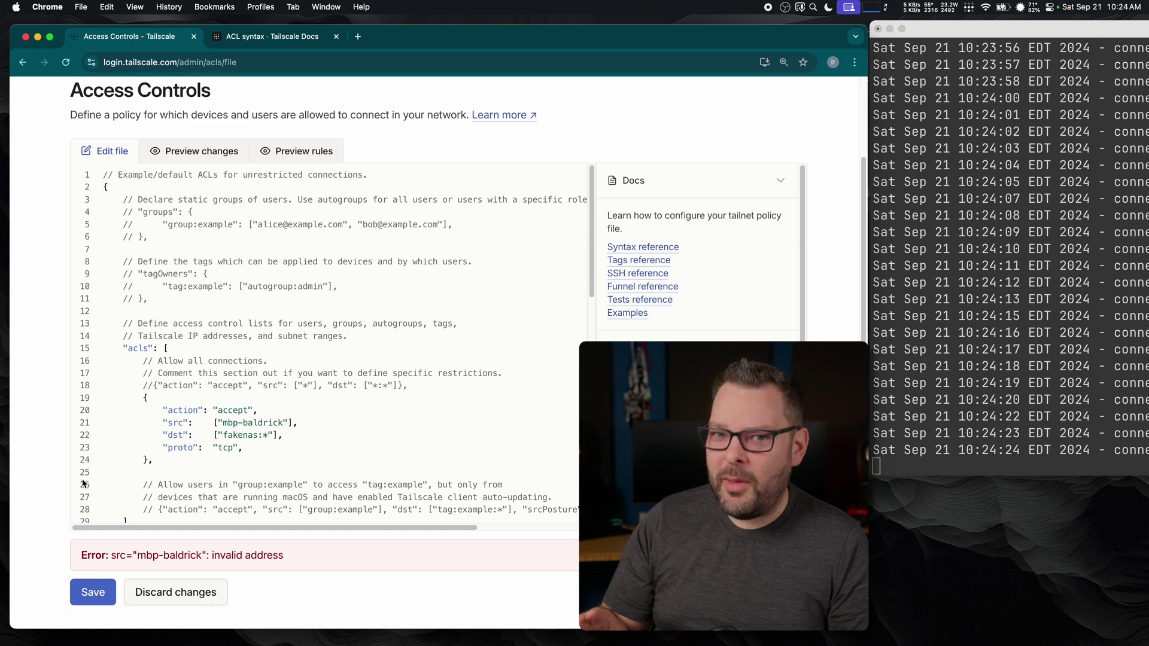
# Step: Check this device's name and address in the Tailscale menu-bar status
pyautogui.click(968, 8)
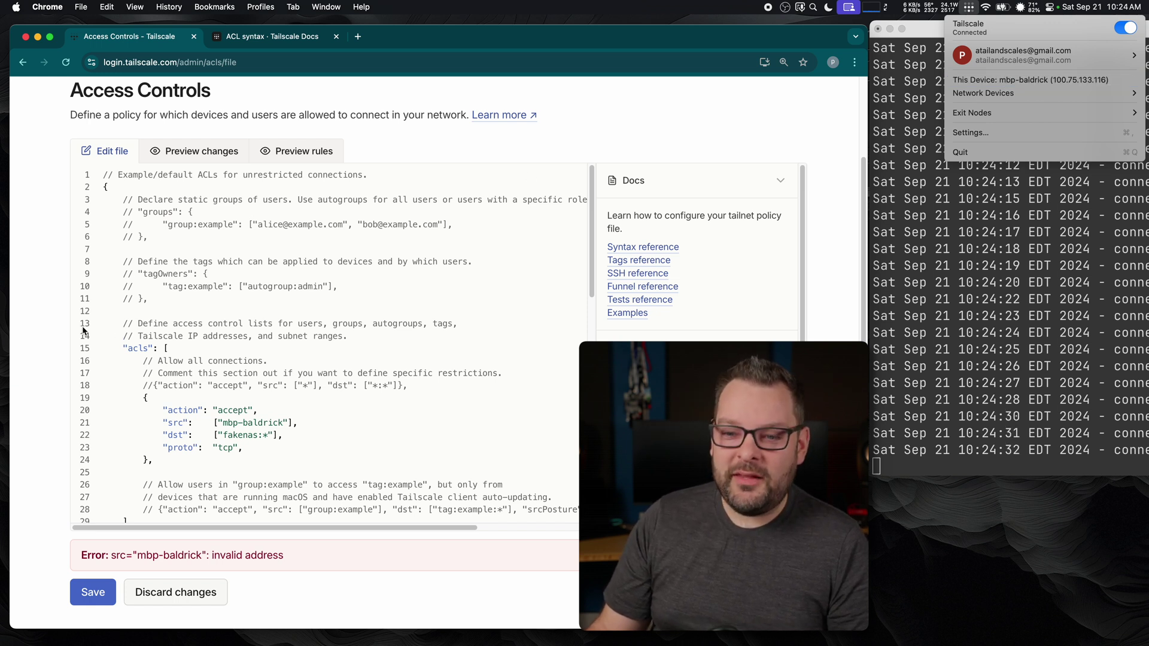
pyautogui.press('Escape')
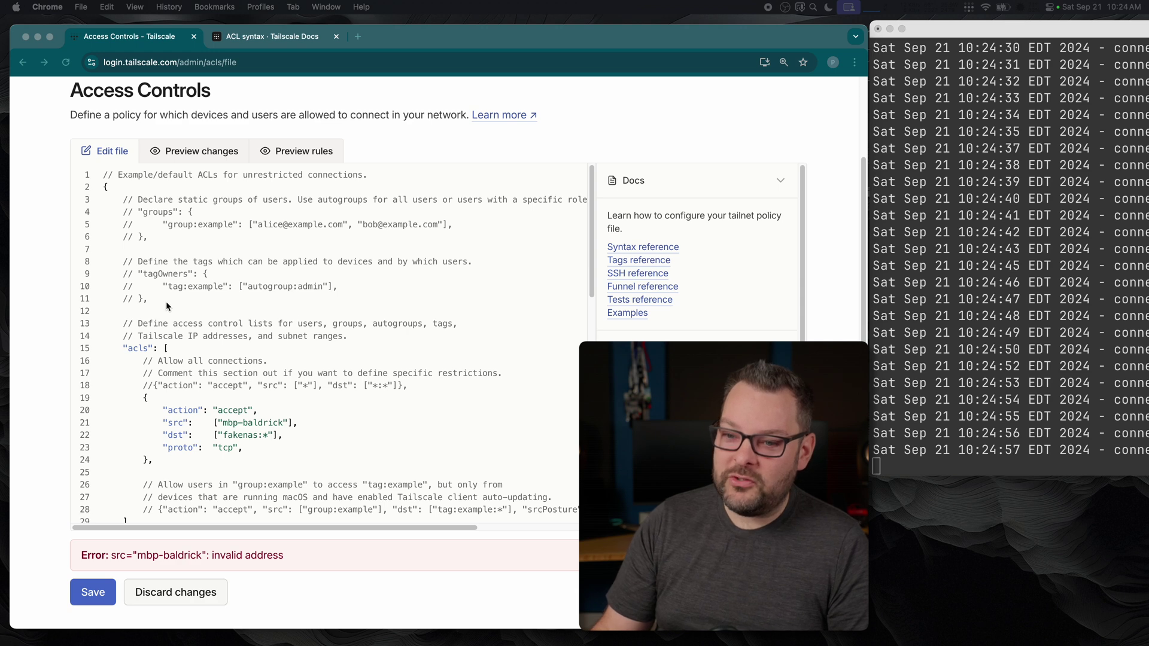
pyautogui.click(148, 298)
# Step: Paste a hosts block mapping magrathea, fakenas and tsdev-ubuntu to their IPs after line 11
pyautogui.press('Return')
pyautogui.press('Return')
pyautogui.write('"hosts": {         "magrathea":    "100.108.139.6",         "fakenas":      "100.117.231.75",         "tsdev-ubuntu": "100.100.143.51",     },')
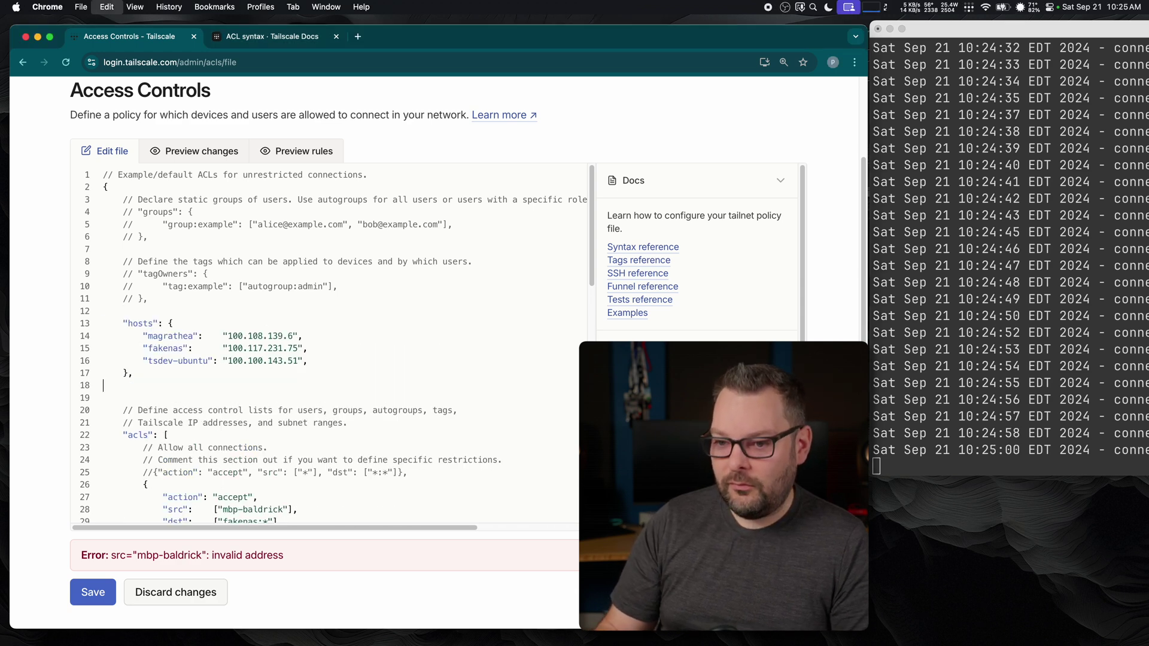
pyautogui.click(321, 364)
# Step: Add a "mbp-baldrick" hosts entry with this device's Tailscale IP, 100.75.133.116
pyautogui.press('Return')
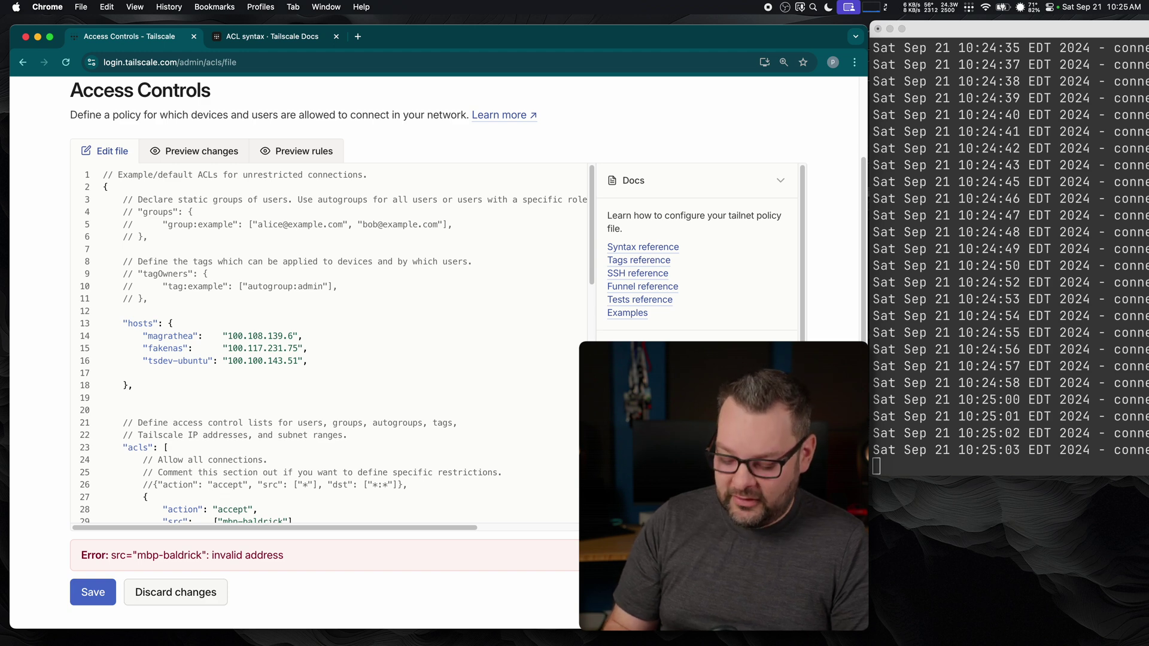
pyautogui.write('"mbp-baldrick')
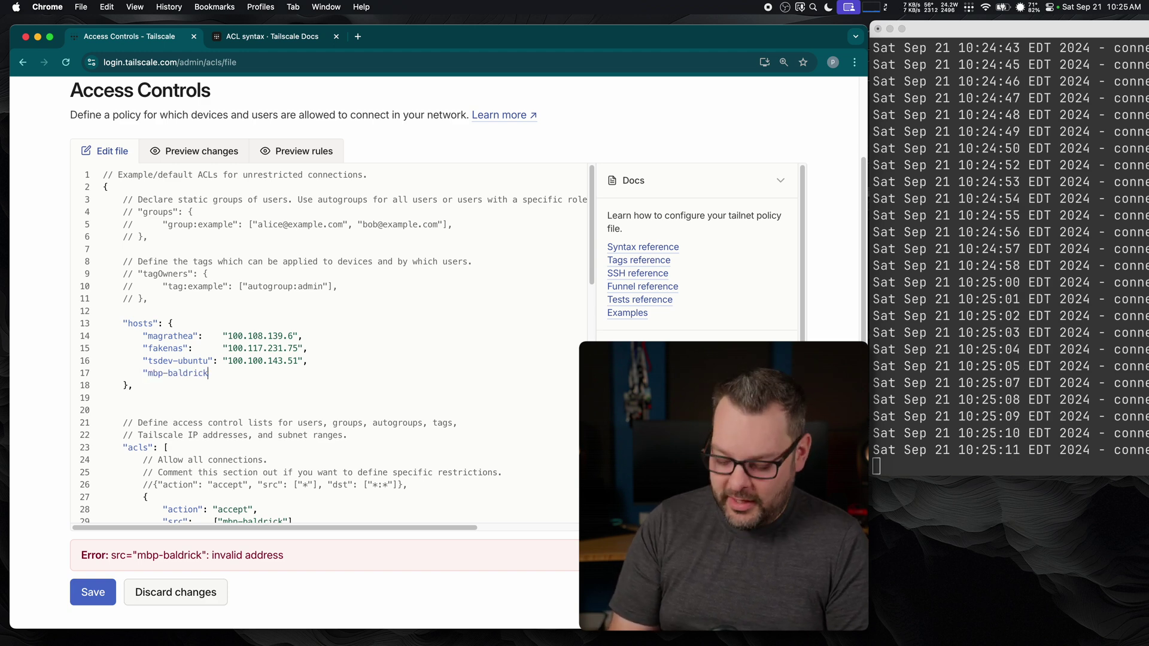
pyautogui.write('":')
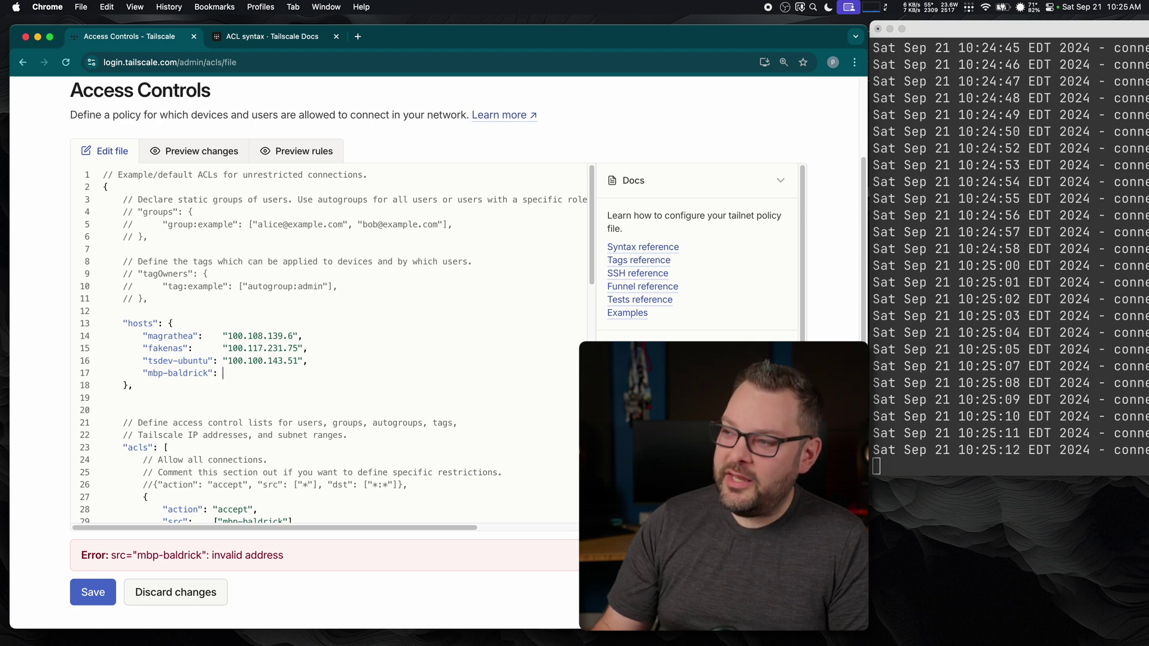
pyautogui.click(968, 10)
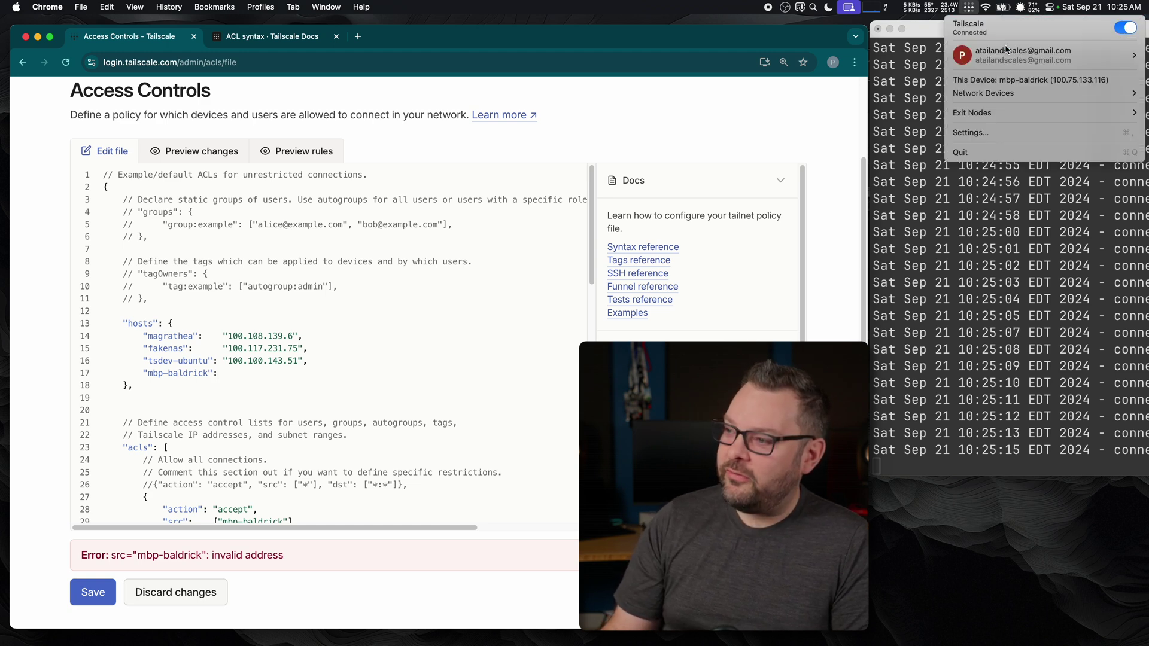
pyautogui.click(1025, 82)
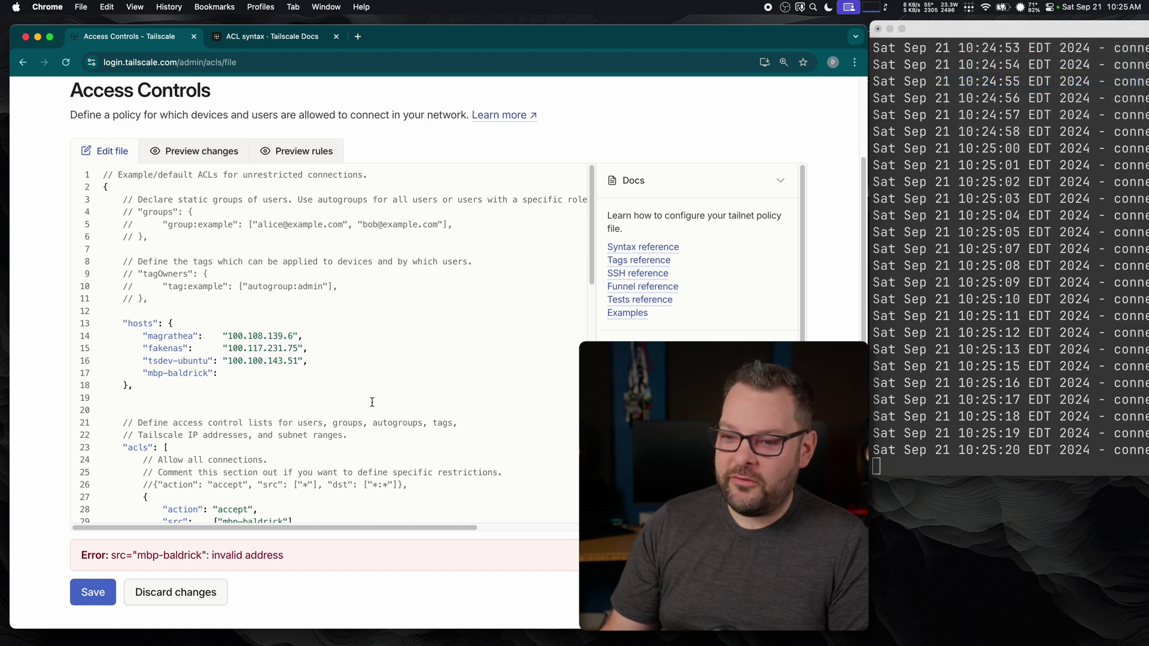
pyautogui.write('"')
pyautogui.write('100.75.133.116')
pyautogui.write('",')
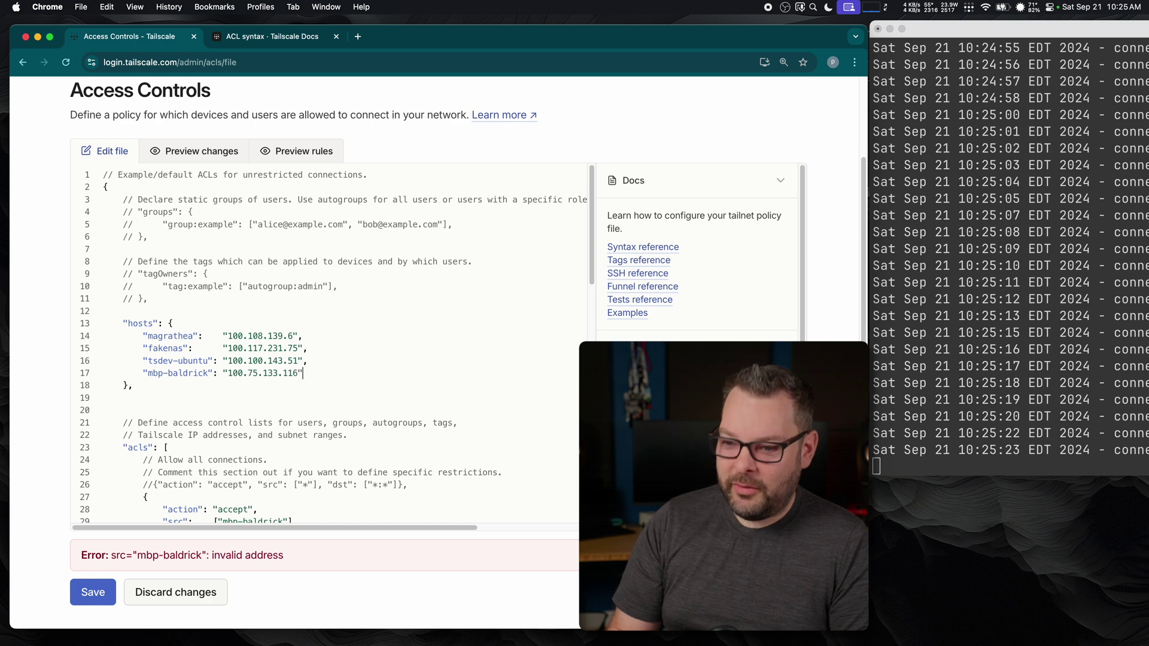
pyautogui.scroll(-5, 192, 443)
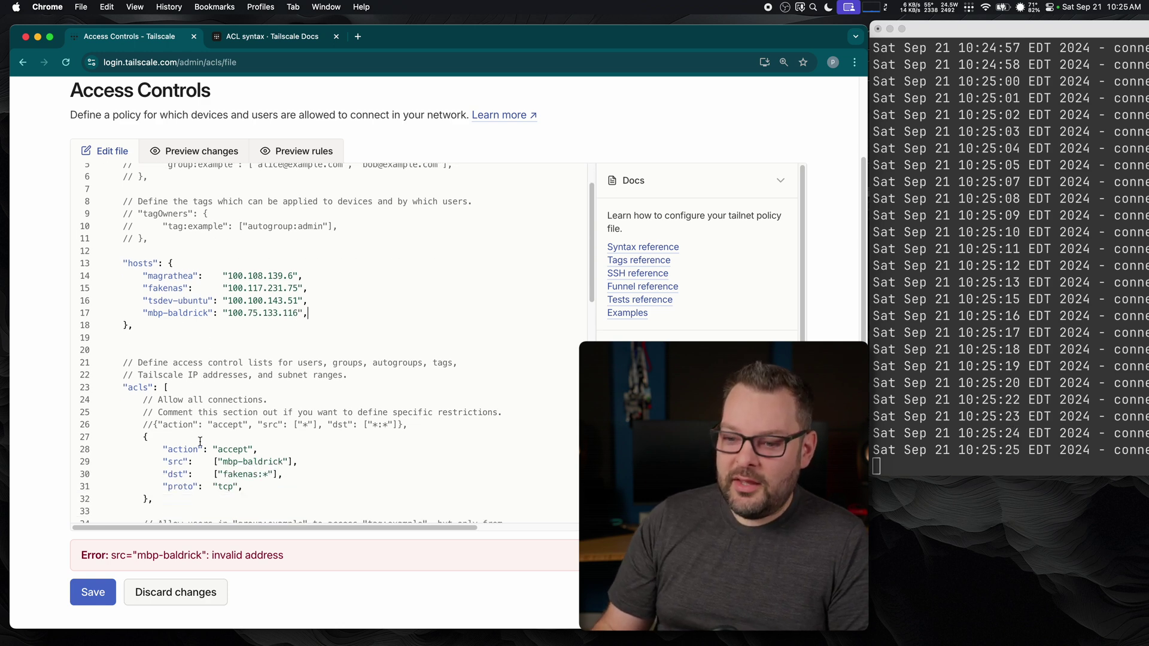
pyautogui.scroll(3, 200, 442)
pyautogui.scroll(-1, 200, 442)
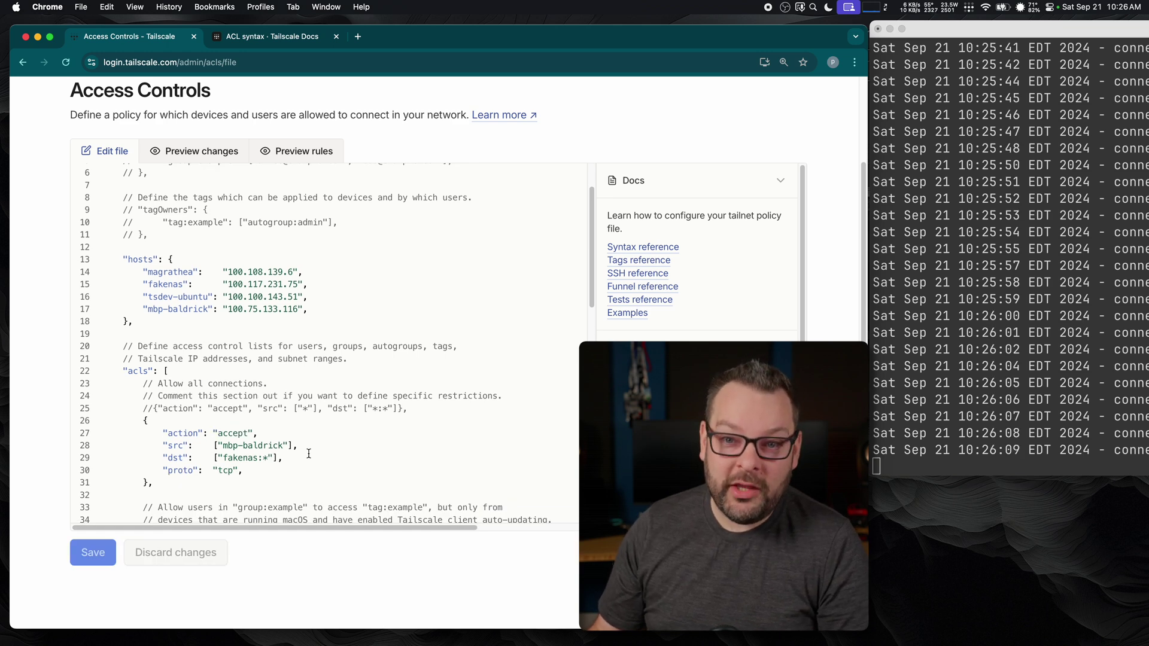
# Step: Change the mbp-baldrick rule's destination from fakenas:* to fakenas:443 and save
pyautogui.scroll(-3, 185, 373)
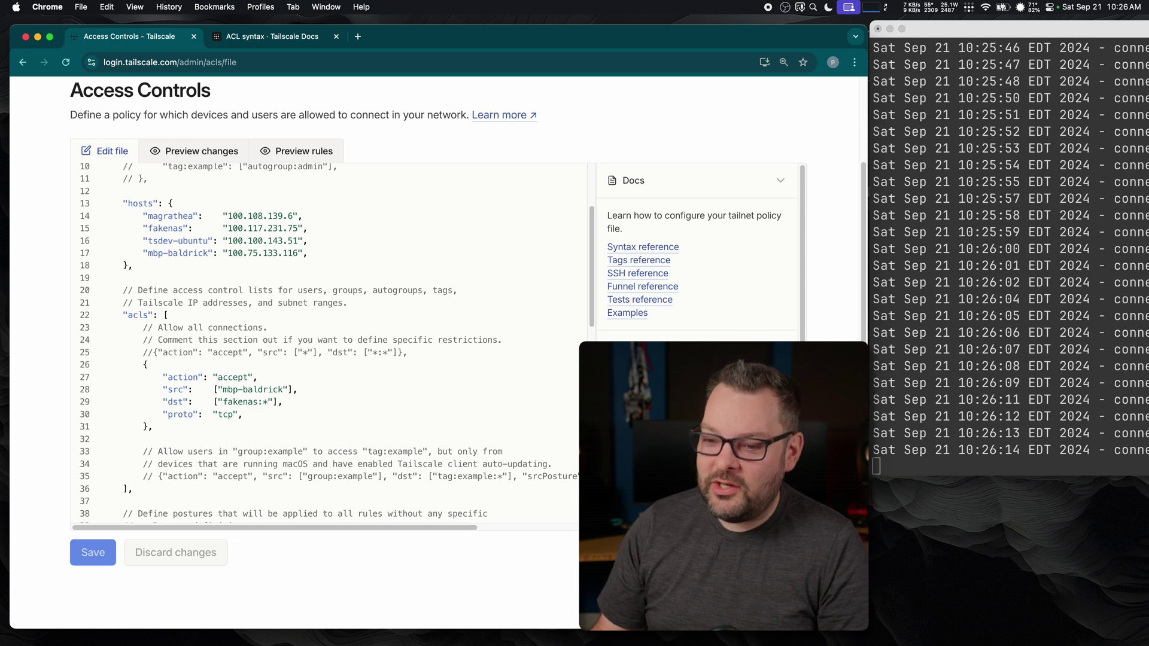
pyautogui.click(270, 402)
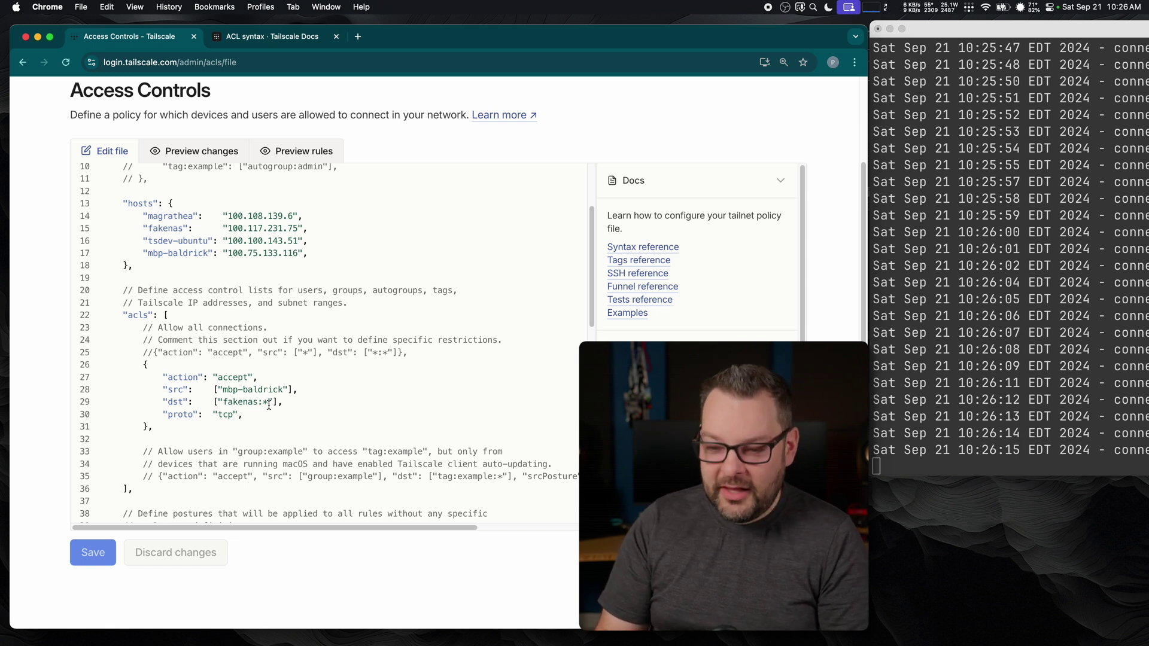
pyautogui.press('BackSpace')
pyautogui.write('443')
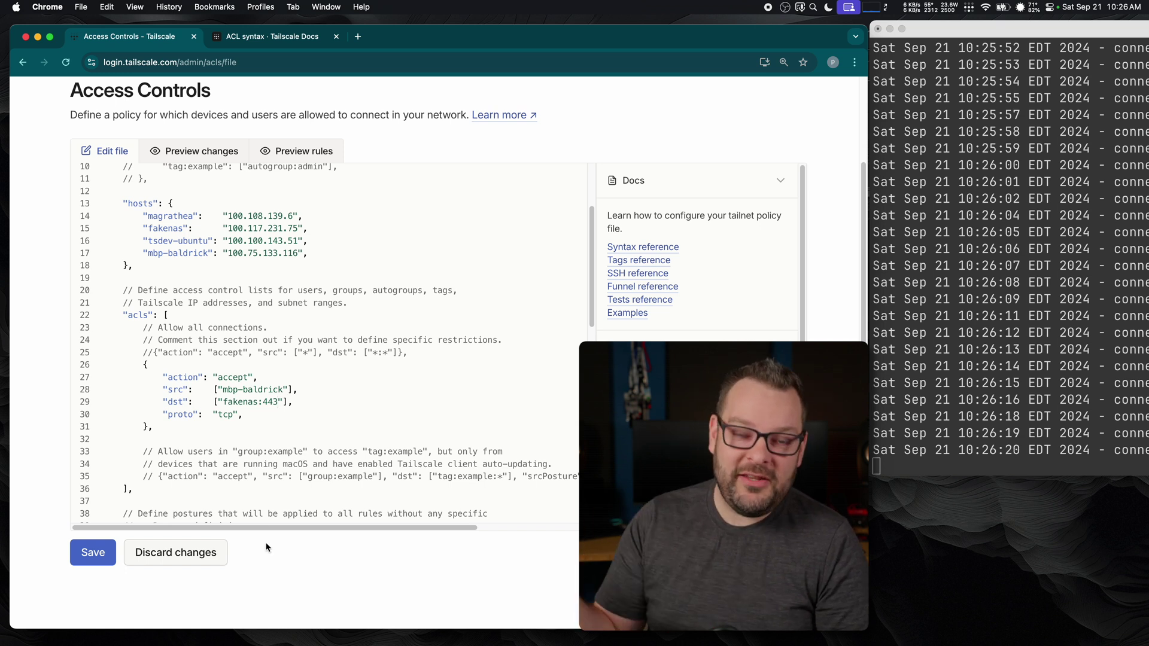
pyautogui.click(103, 558)
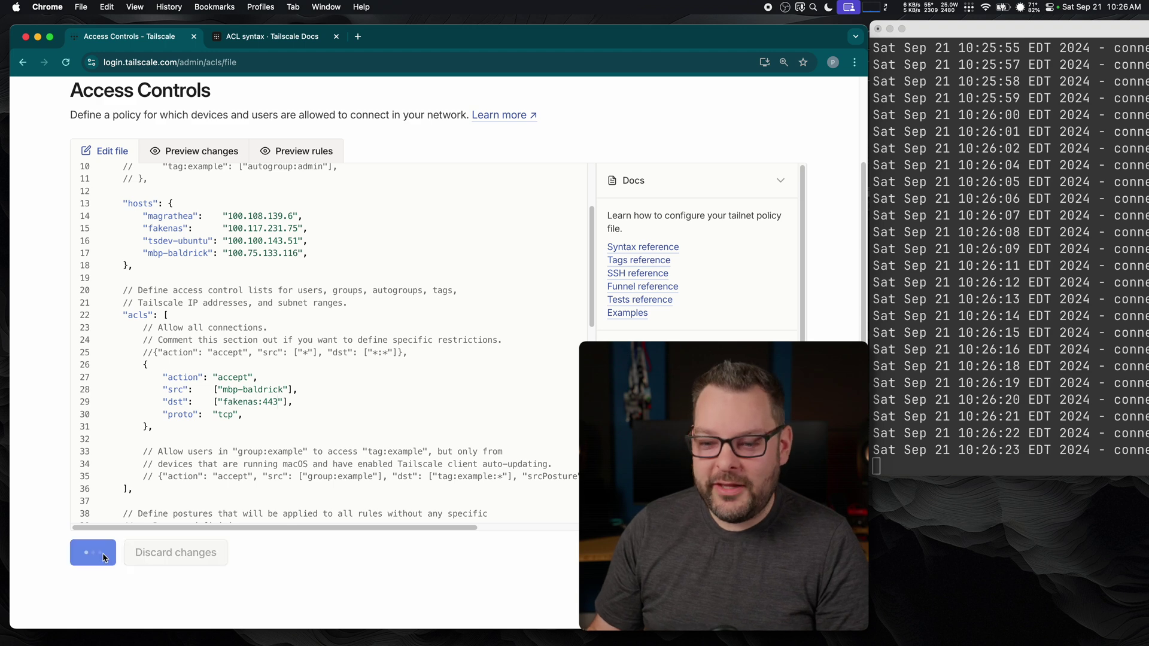
# Step: Change the destination port from 443 to 22 and save again
pyautogui.scroll(-2, 246, 418)
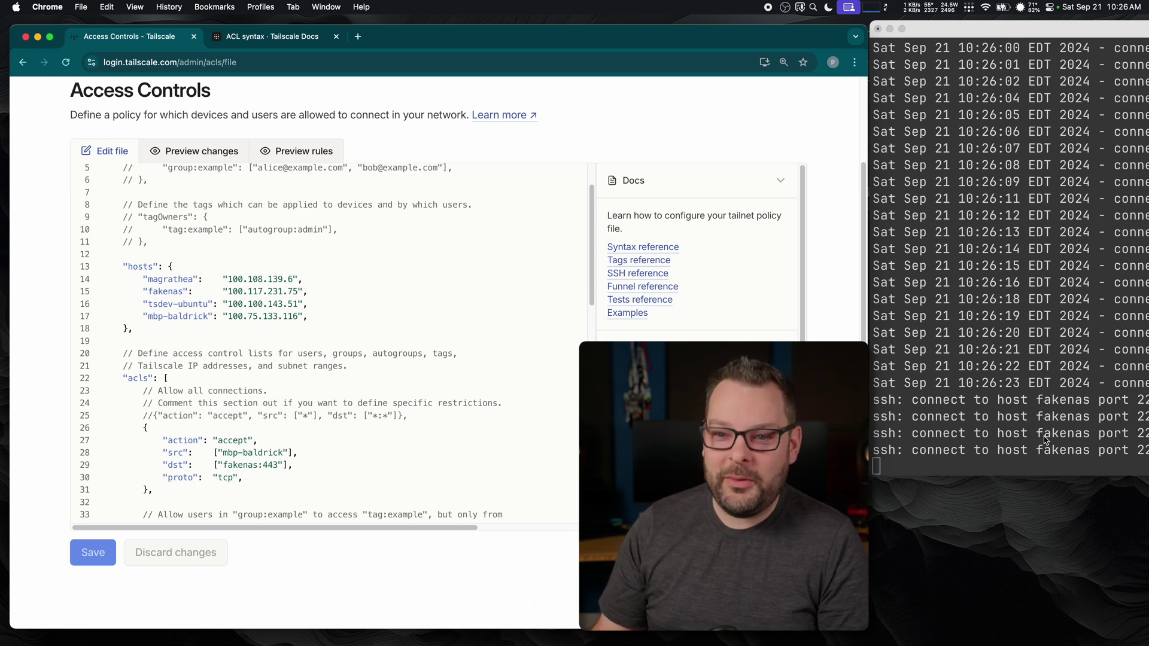
pyautogui.doubleClick(271, 464)
pyautogui.write('22')
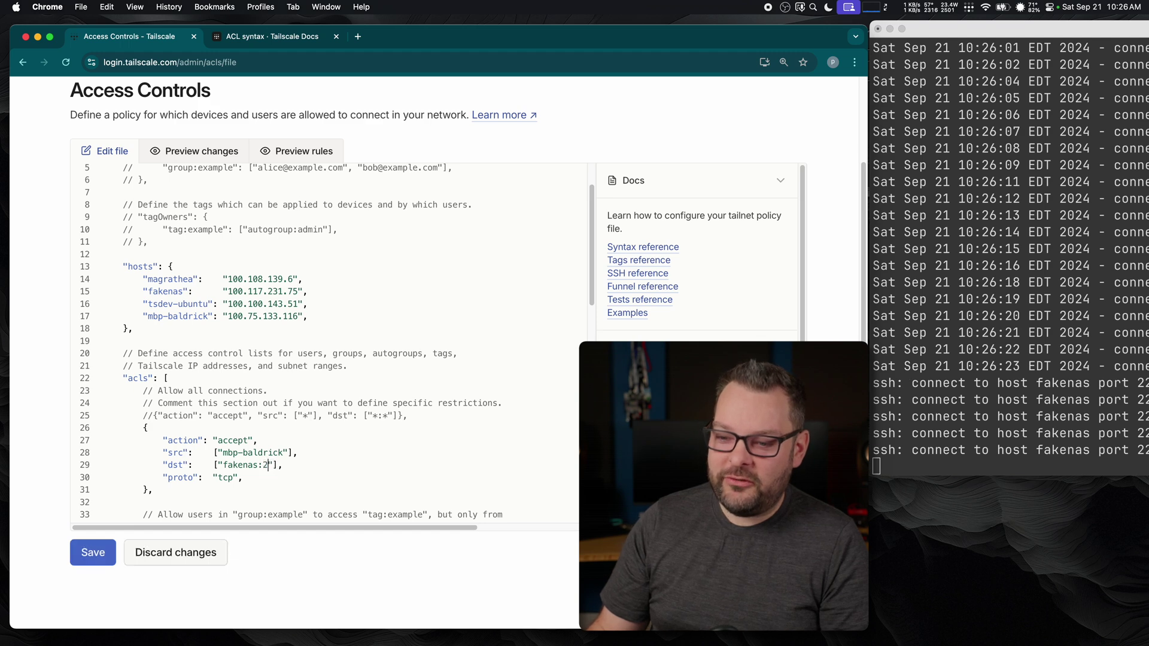
pyautogui.click(99, 555)
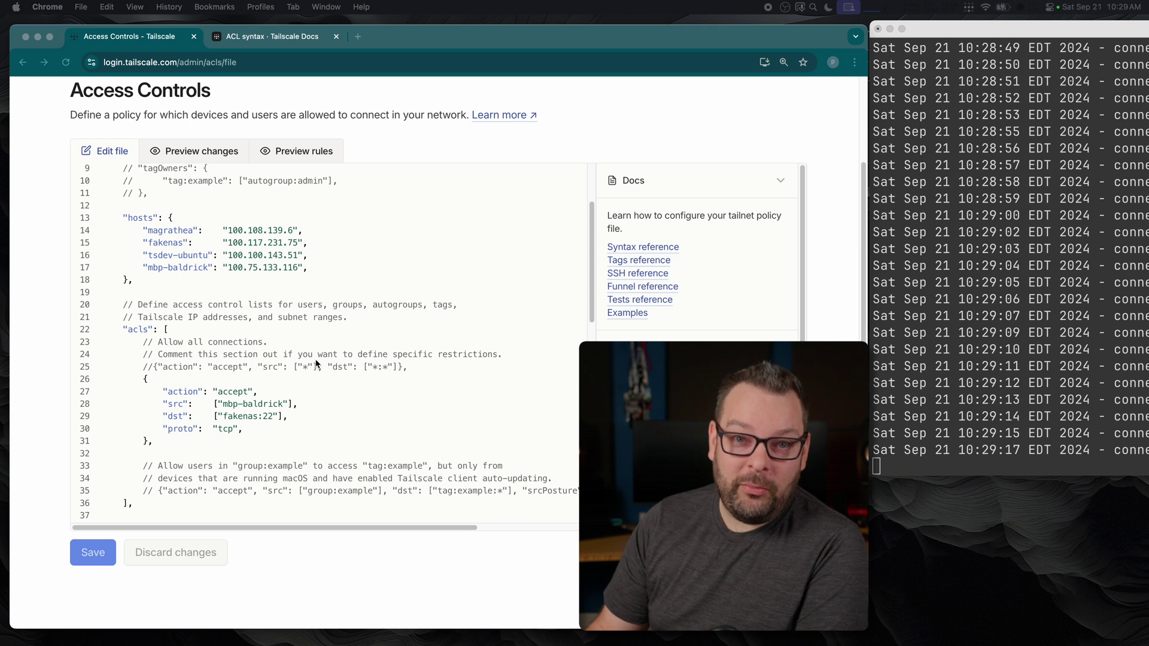
pyautogui.scroll(-1, 316, 364)
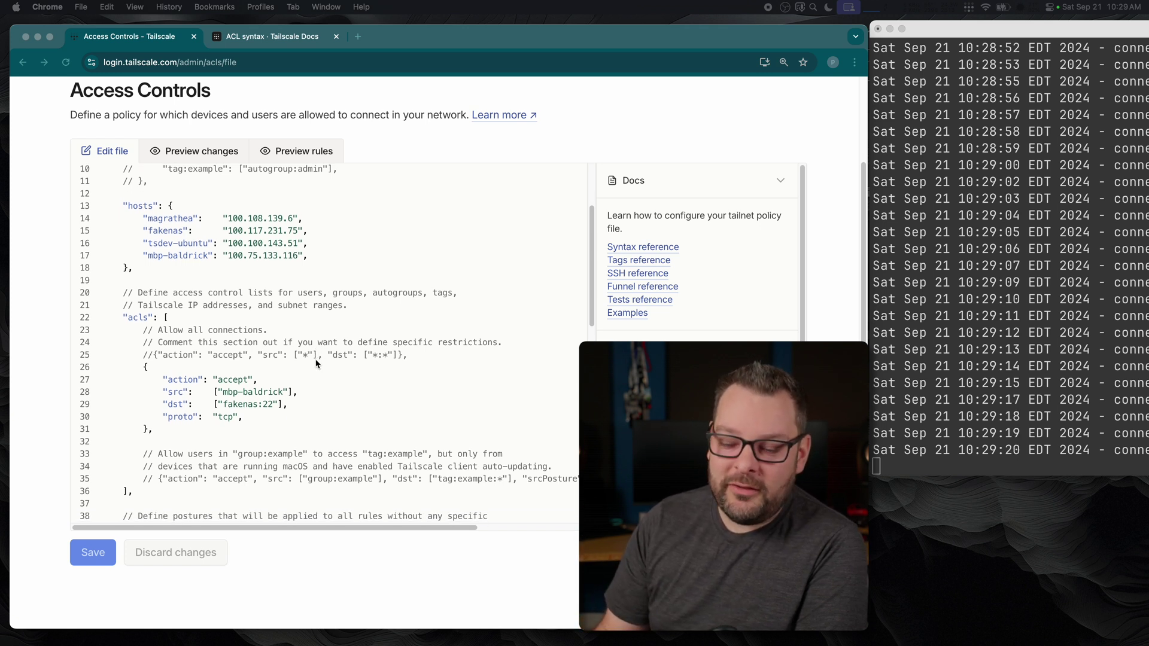
pyautogui.scroll(-10, 316, 364)
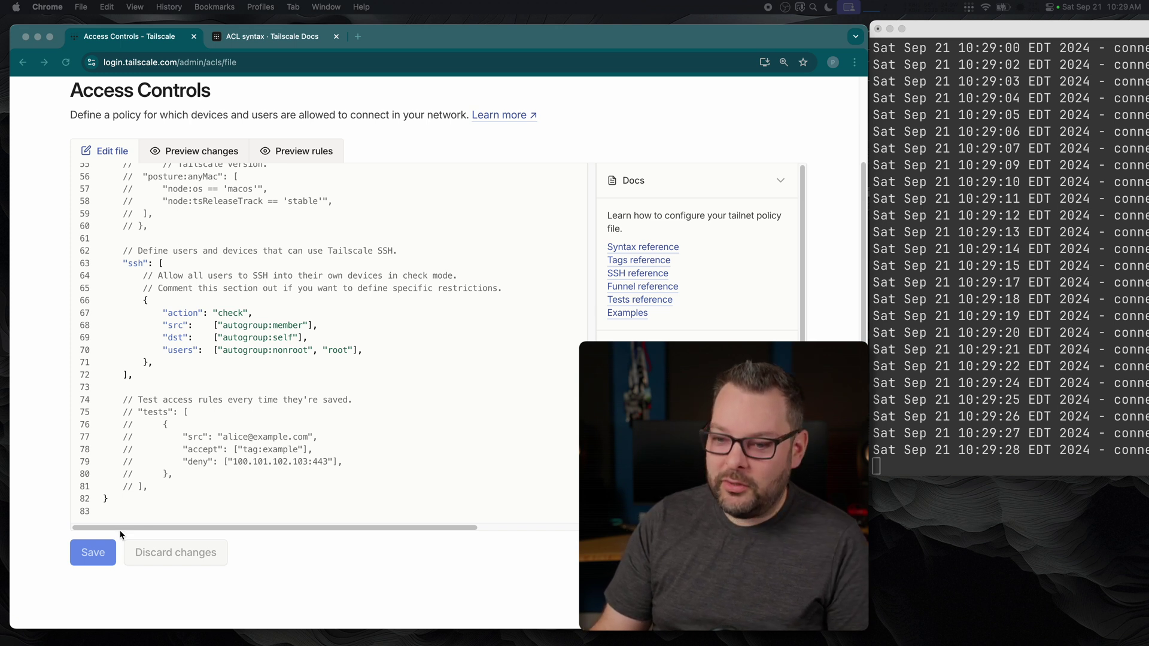
# Step: Replace the commented tests block with an active test whose src is mbp-baldrick instead of magrathea
pyautogui.click(199, 402)
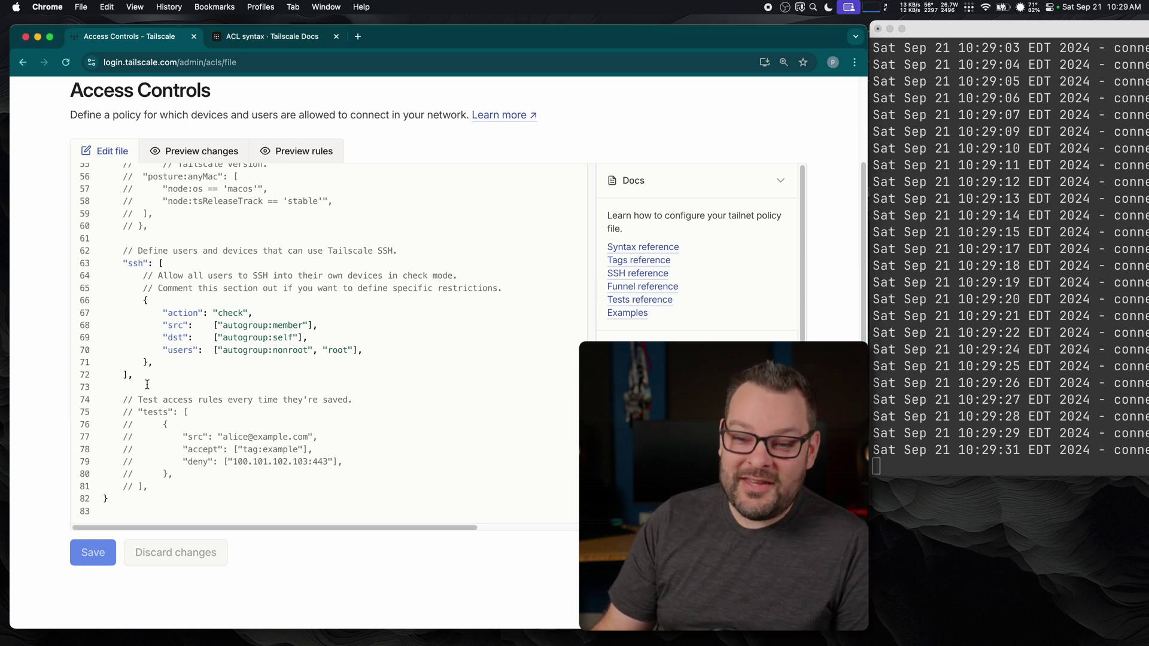
pyautogui.moveTo(153, 487); pyautogui.dragTo(102, 397)
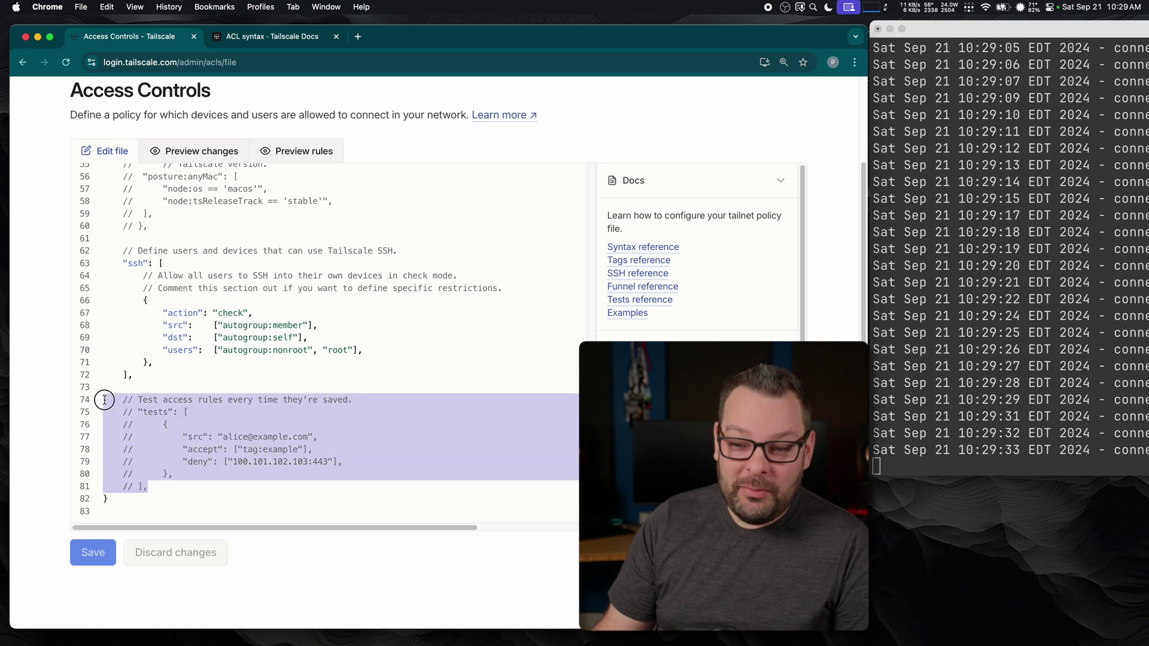
pyautogui.write('"tests": [         {             "src":    "magrathea",             "proto":  "tcp",             "accept": ["fakenas:22"],         },     ],')
pyautogui.doubleClick(241, 428)
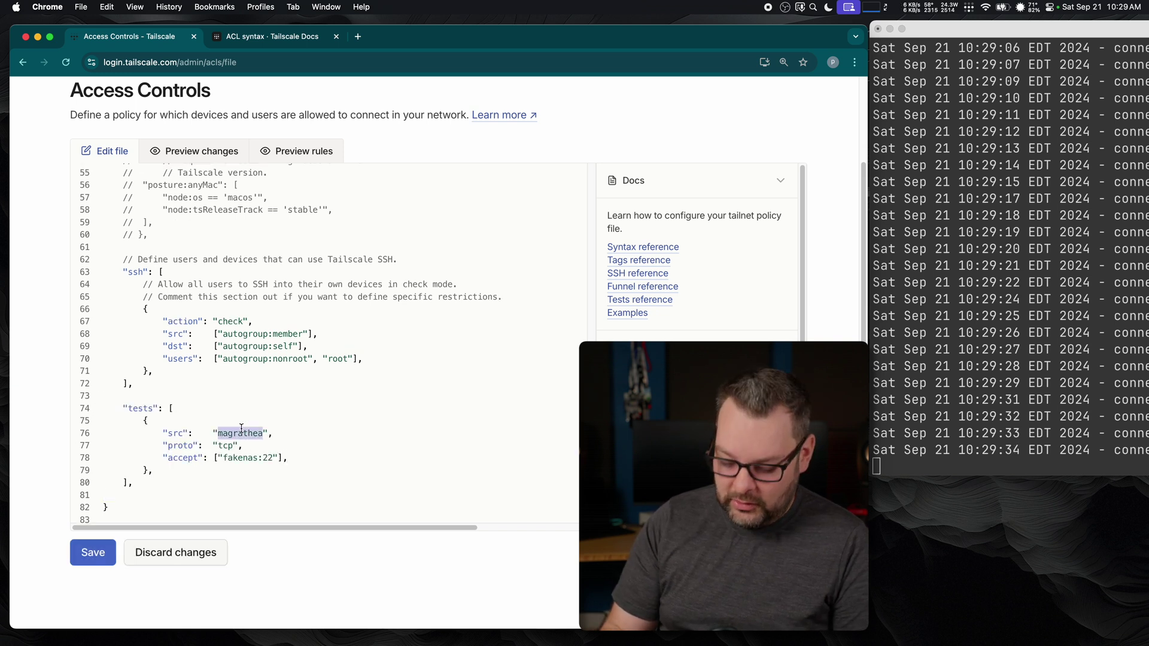
pyautogui.write('mbp-bl')
pyautogui.write('ldrick')
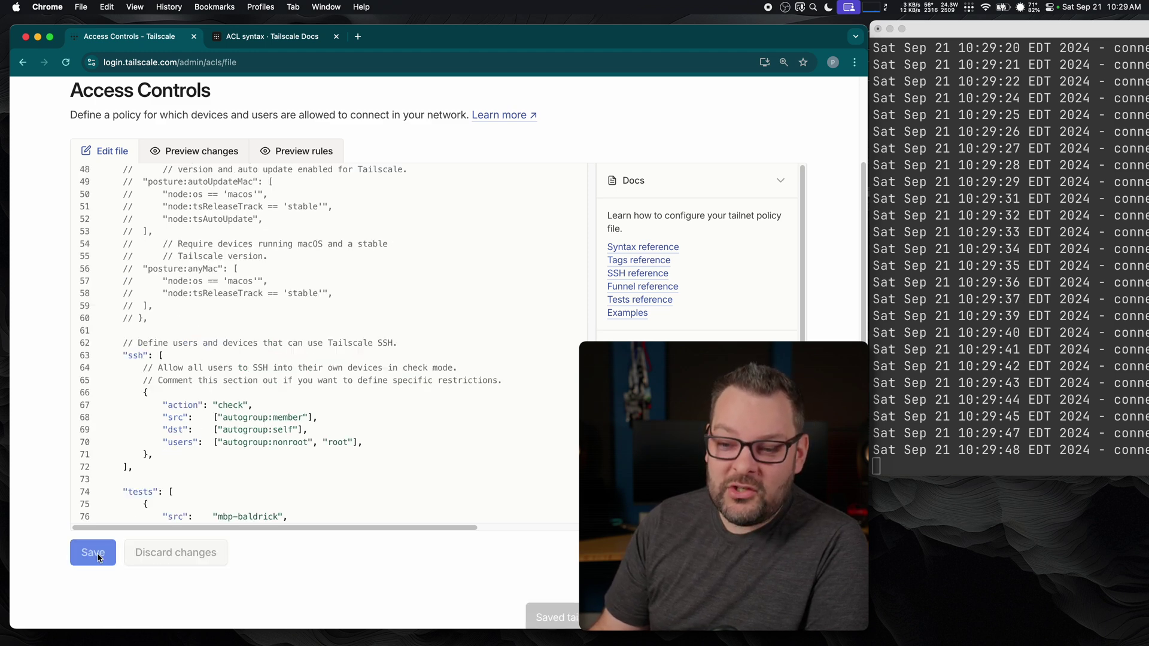
pyautogui.scroll(-3, 277, 452)
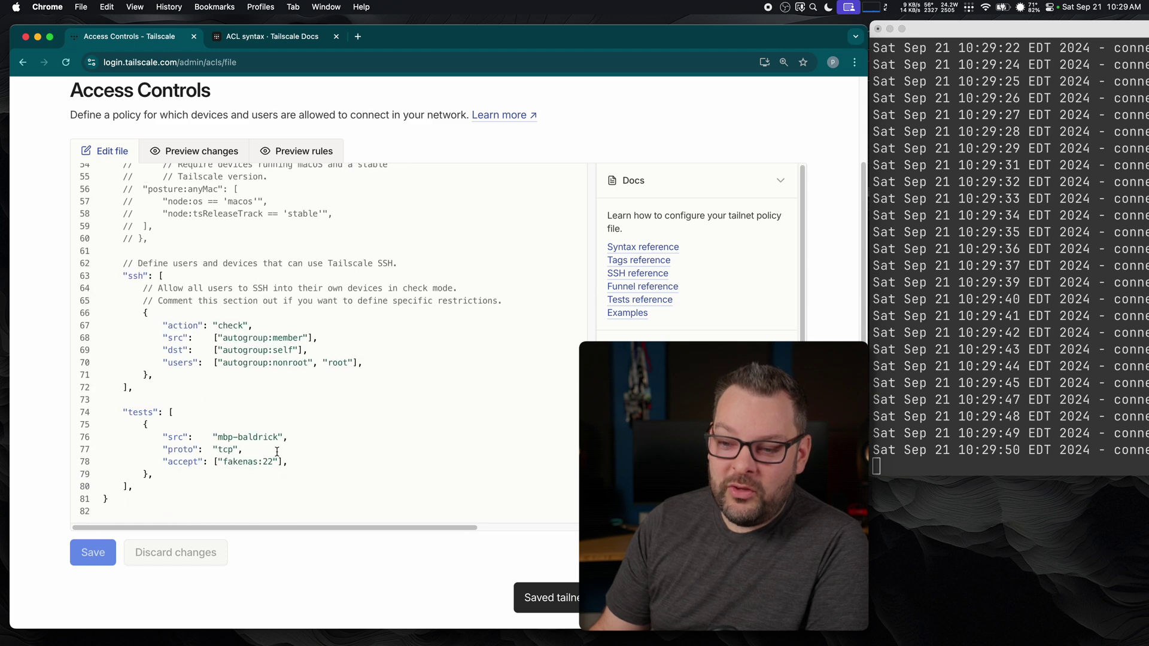
pyautogui.scroll(10, 270, 462)
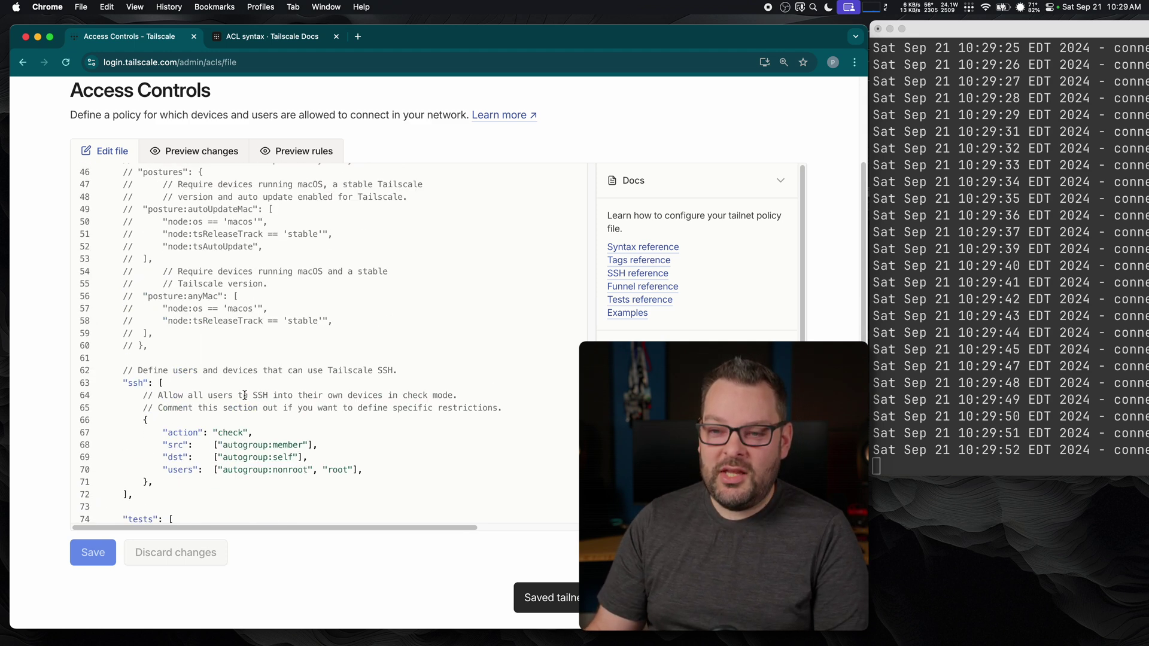
pyautogui.scroll(7, 245, 396)
pyautogui.scroll(-3, 264, 392)
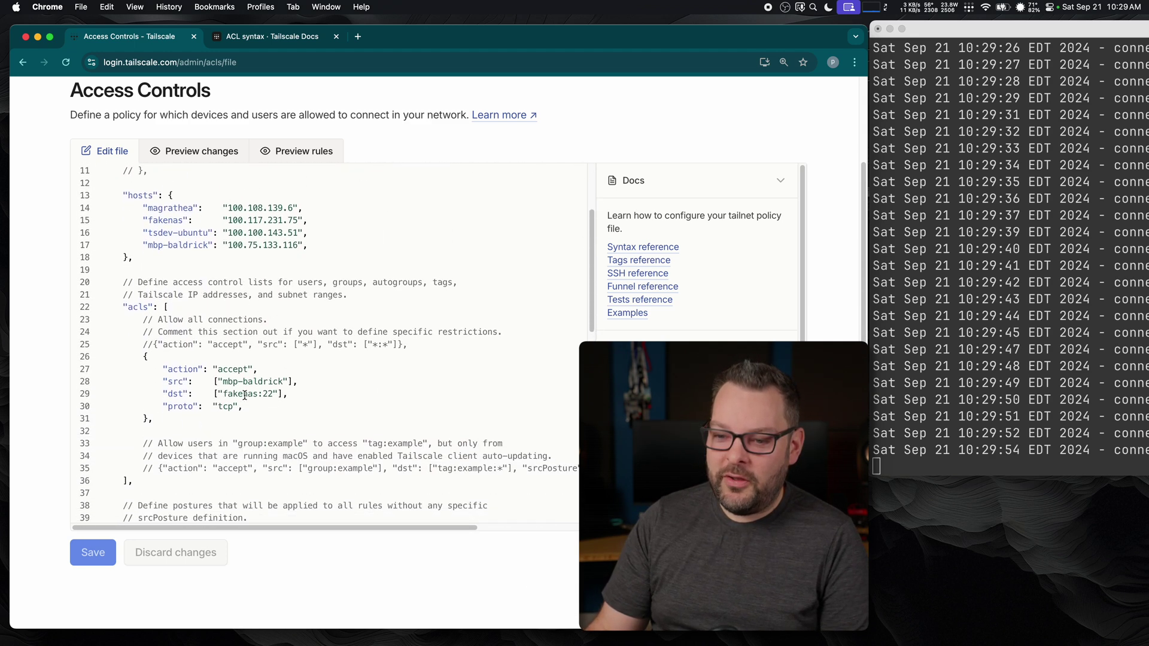
# Step: Change the ACL rule's destination to fakenas:443 and save
pyautogui.doubleClick(267, 393)
pyautogui.write('443')
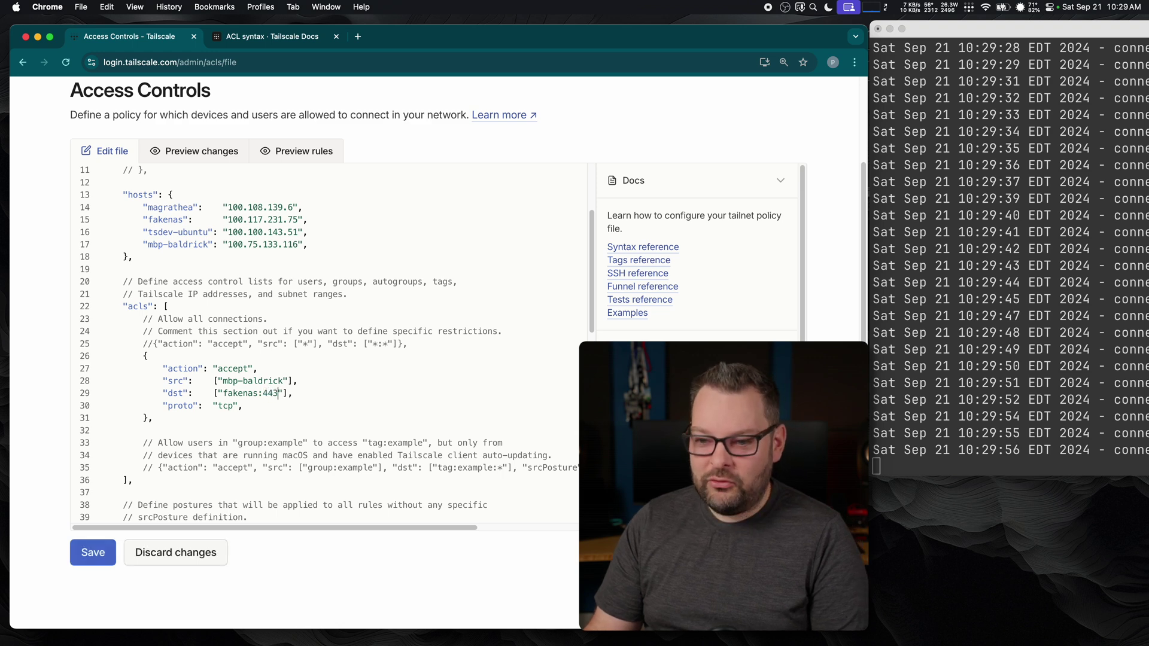
pyautogui.click(98, 559)
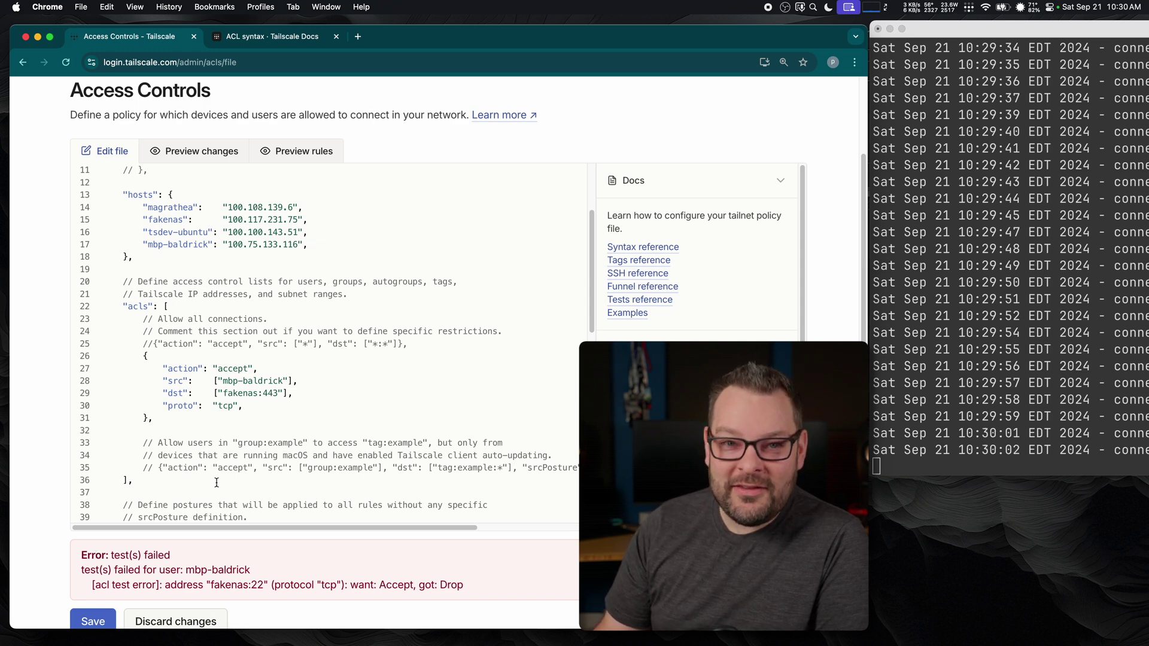
# Step: Fix the test's expected port to 443, save, and check the connection loop in the terminal
pyautogui.scroll(-10, 217, 483)
pyautogui.doubleClick(267, 462)
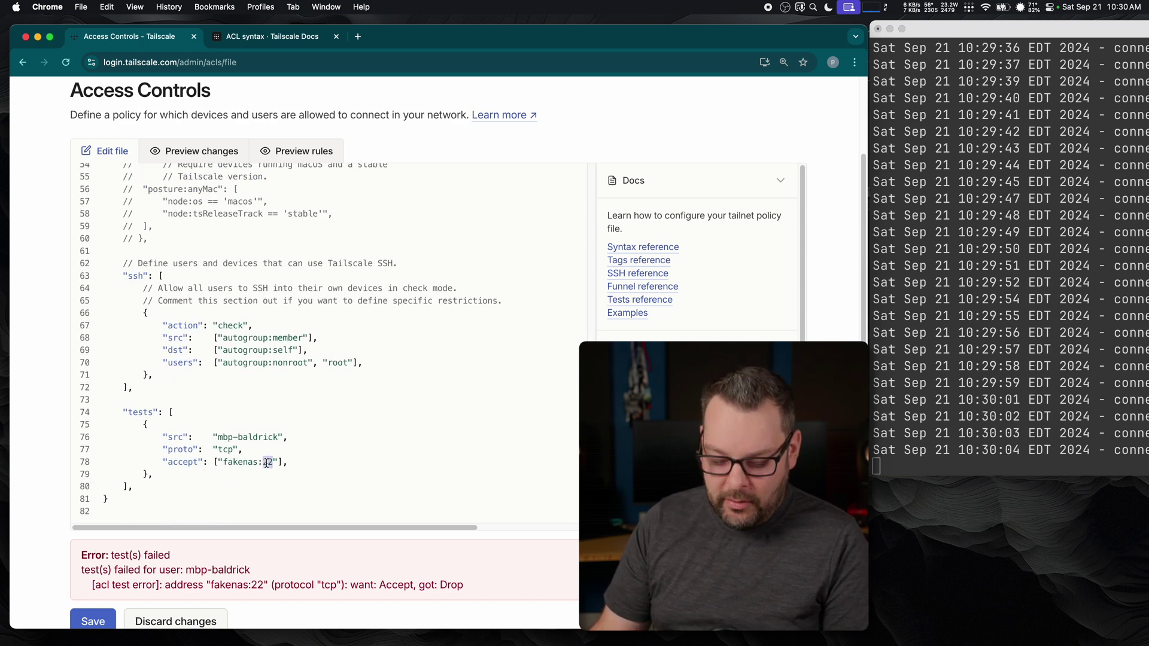
pyautogui.write('443')
pyautogui.click(90, 621)
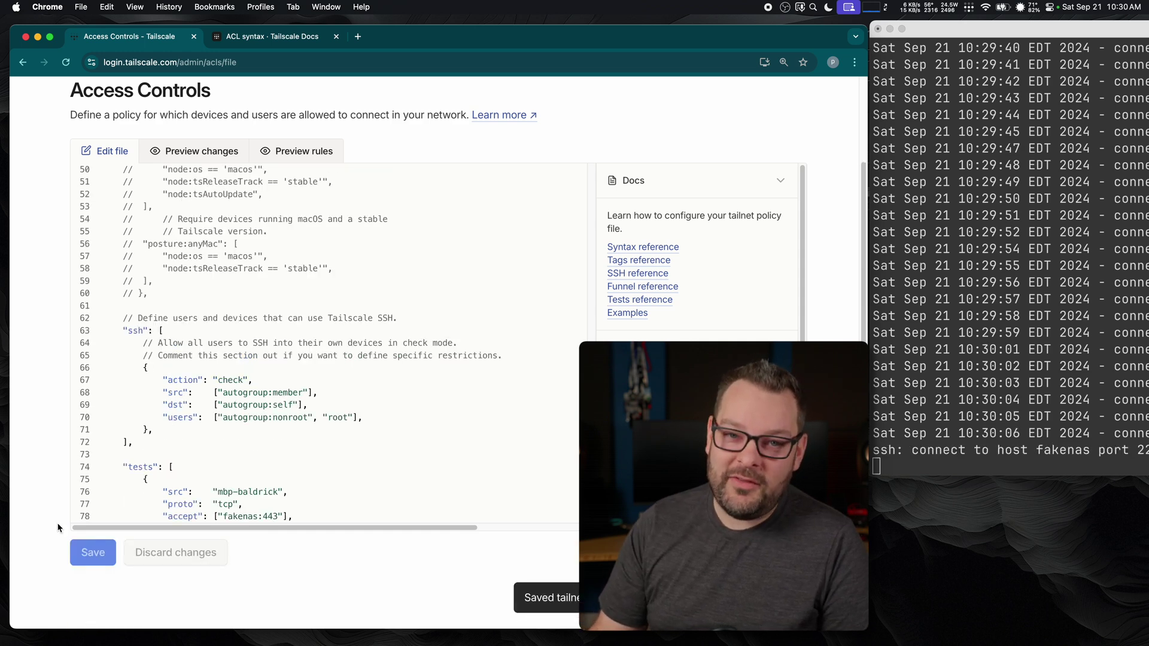
pyautogui.click(995, 452)
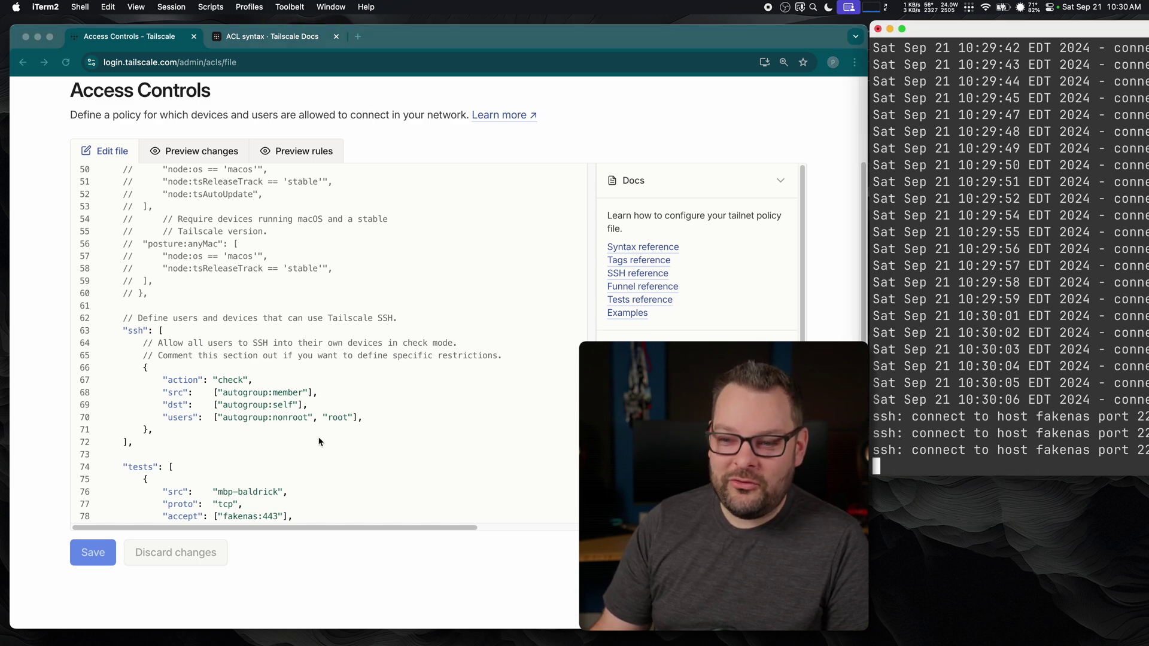
pyautogui.scroll(7, 314, 439)
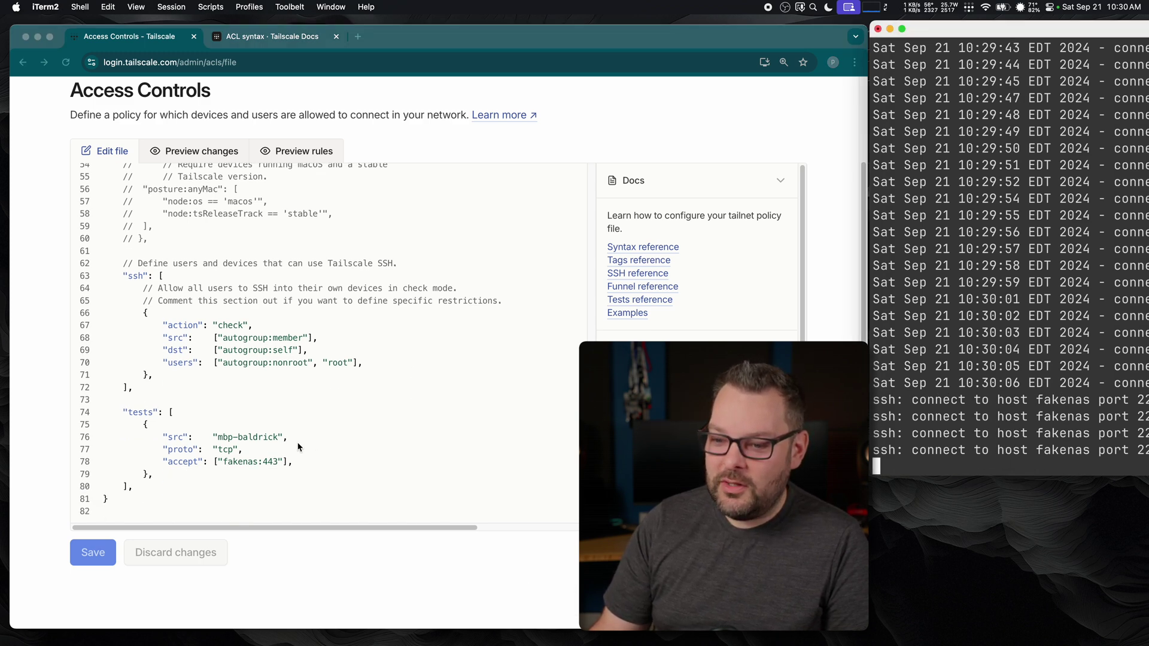
pyautogui.click(314, 439)
# Step: Scroll down the Tailscale SSH docs page through the overview, video and Benefits
pyautogui.scroll(-8, 323, 342)
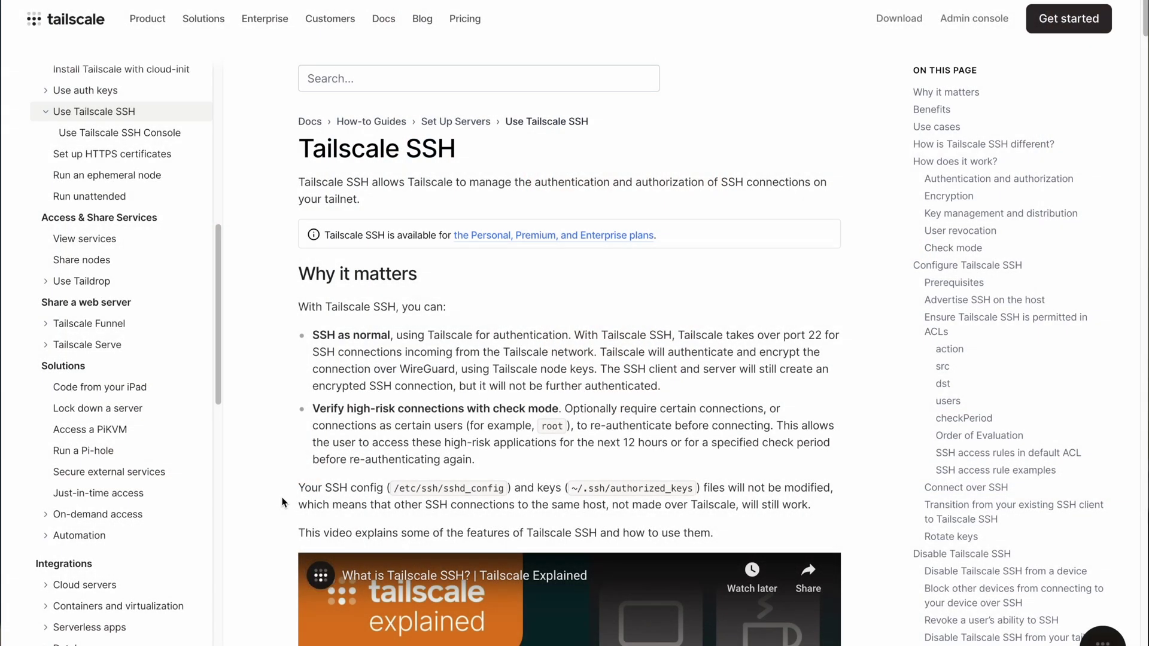
pyautogui.scroll(-2, 283, 502)
pyautogui.scroll(-5, 282, 501)
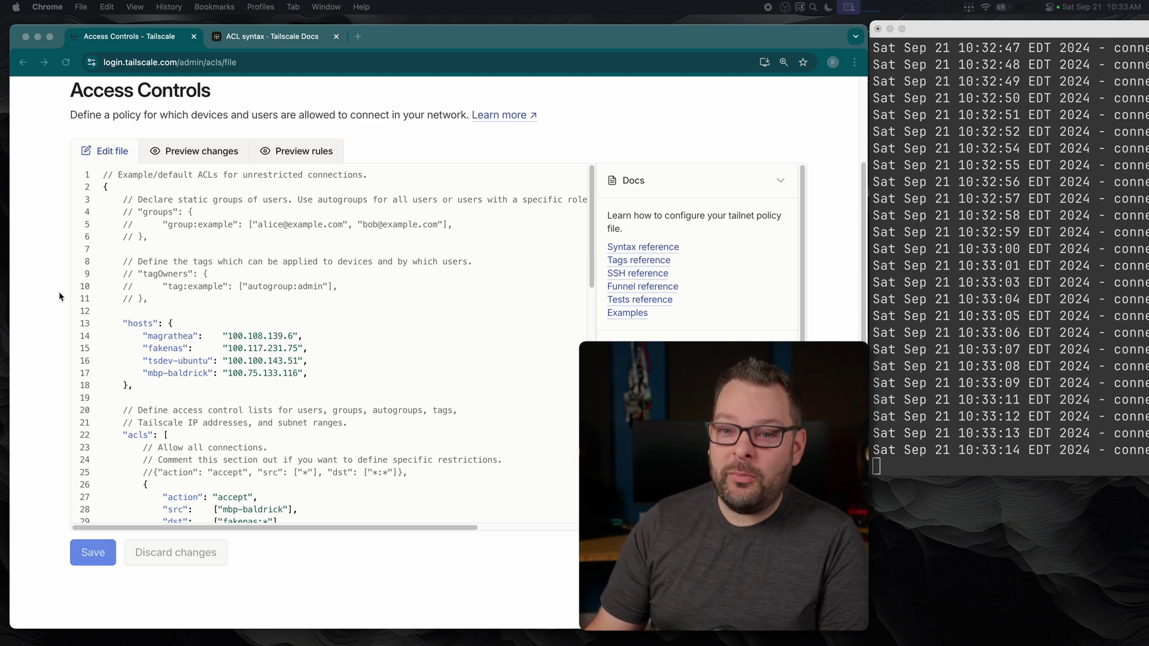
# Step: Review the four devices in the Machines list, then return to Access controls
pyautogui.scroll(3, 66, 240)
pyautogui.click(83, 150)
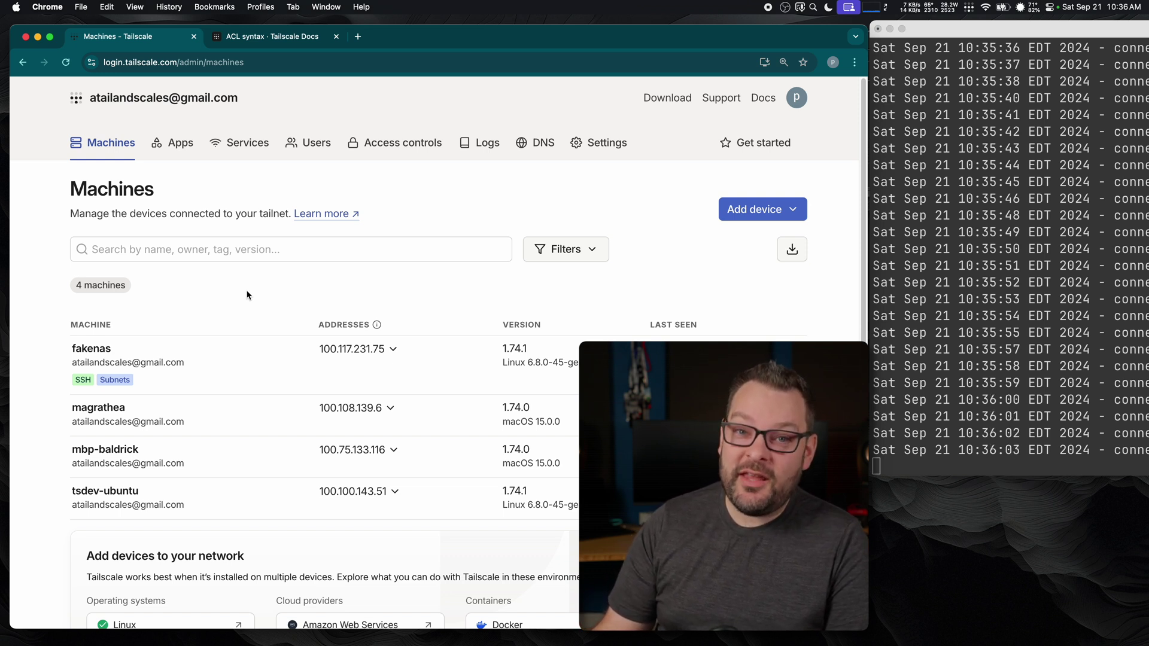
pyautogui.click(424, 132)
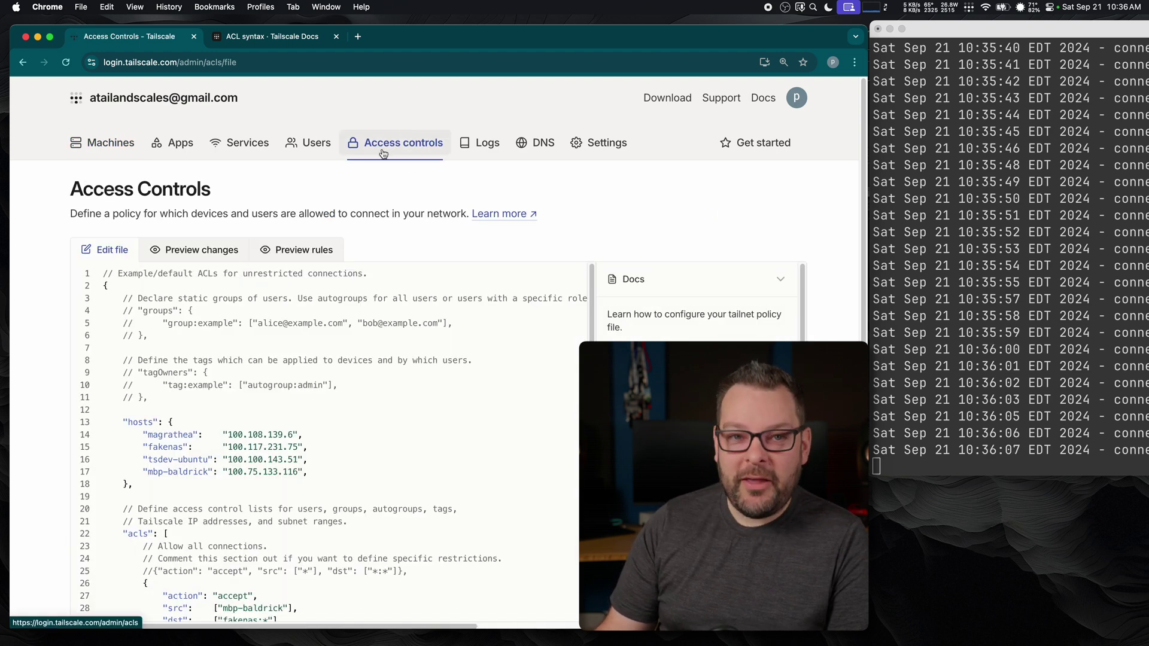
# Step: Change the default SSH rule's action from "check" to "accept" and save the policy
pyautogui.scroll(-3, 52, 397)
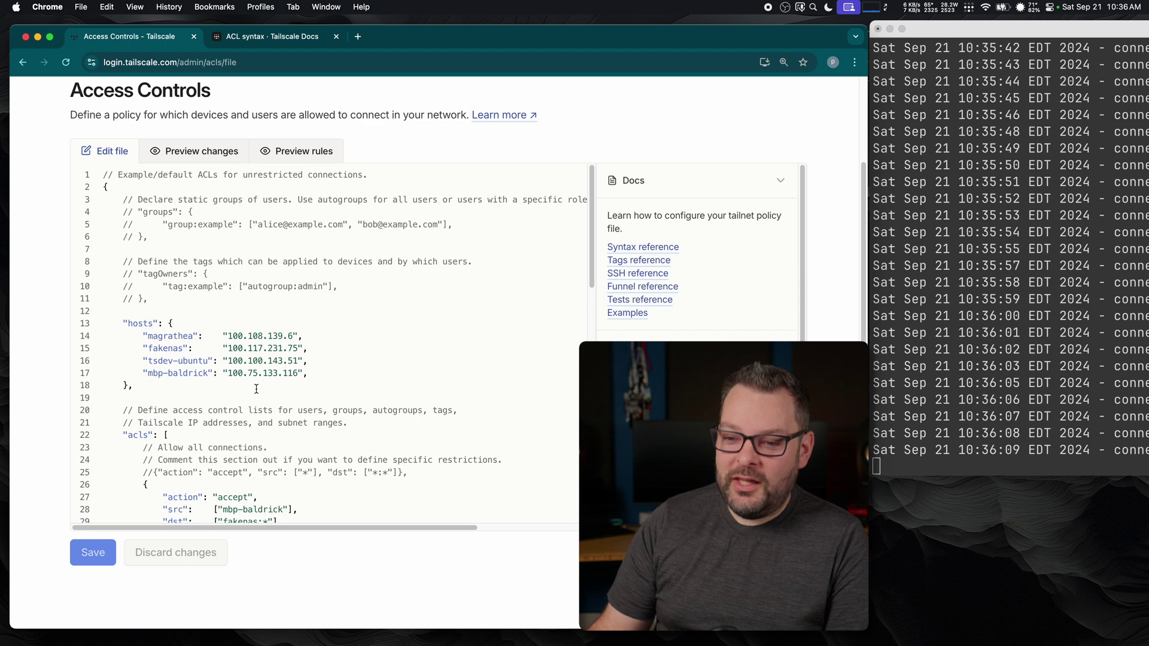
pyautogui.scroll(-10, 257, 389)
pyautogui.scroll(-5, 256, 389)
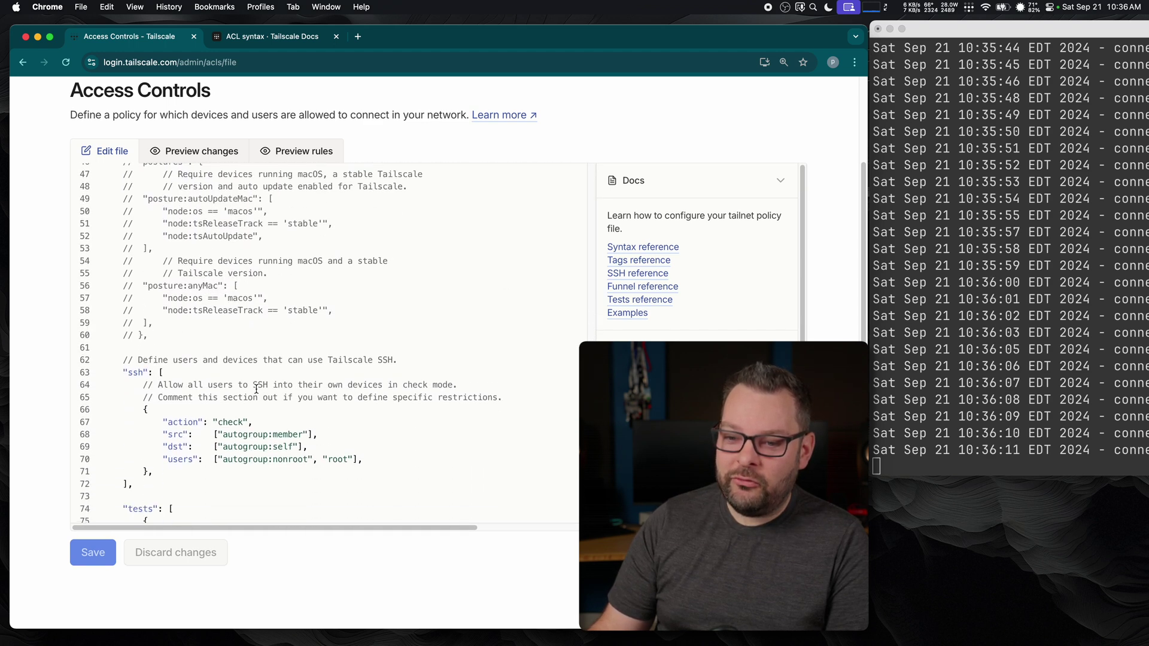
pyautogui.moveTo(140, 446); pyautogui.dragTo(101, 338)
pyautogui.tripleClick(187, 383)
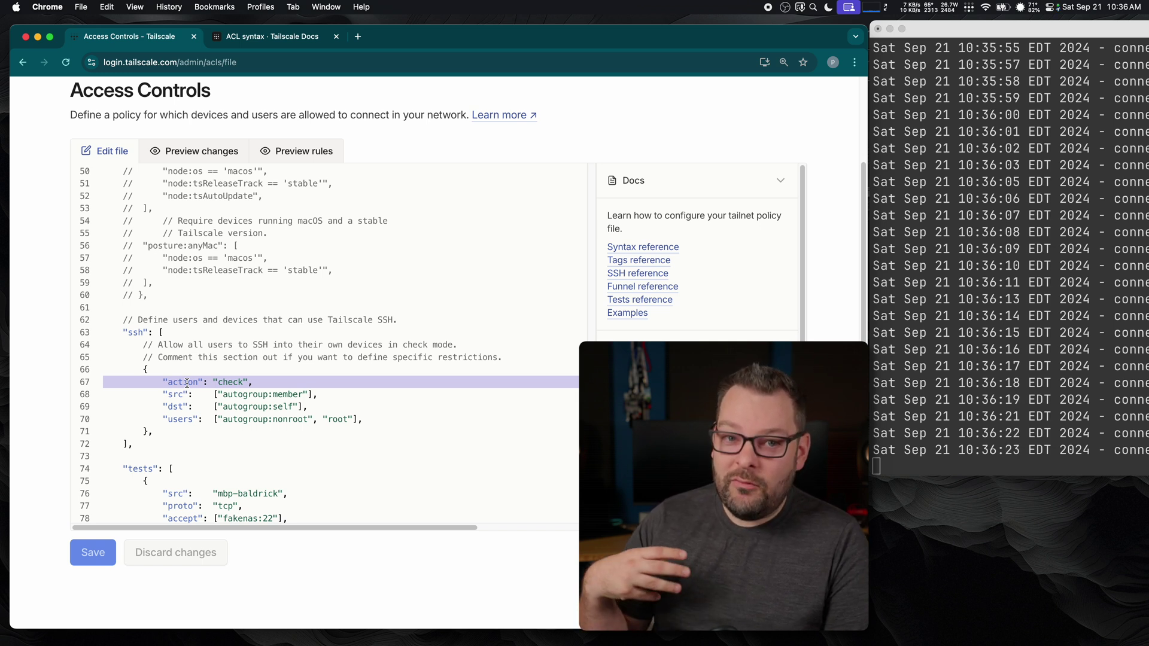
pyautogui.doubleClick(230, 382)
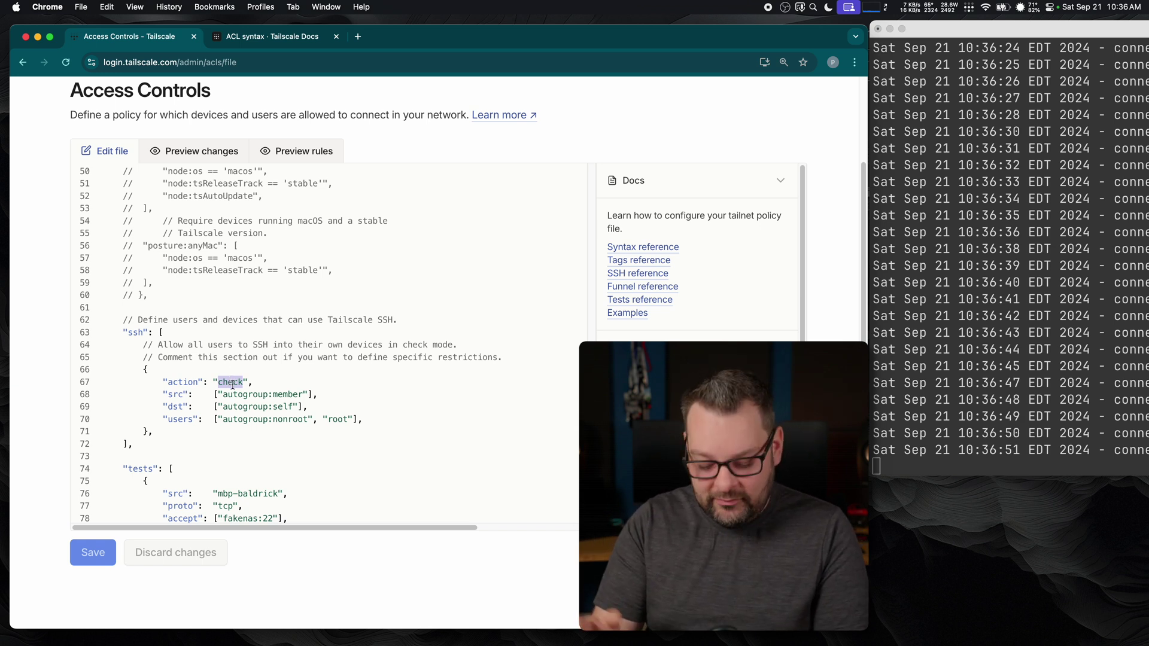
pyautogui.write('acce')
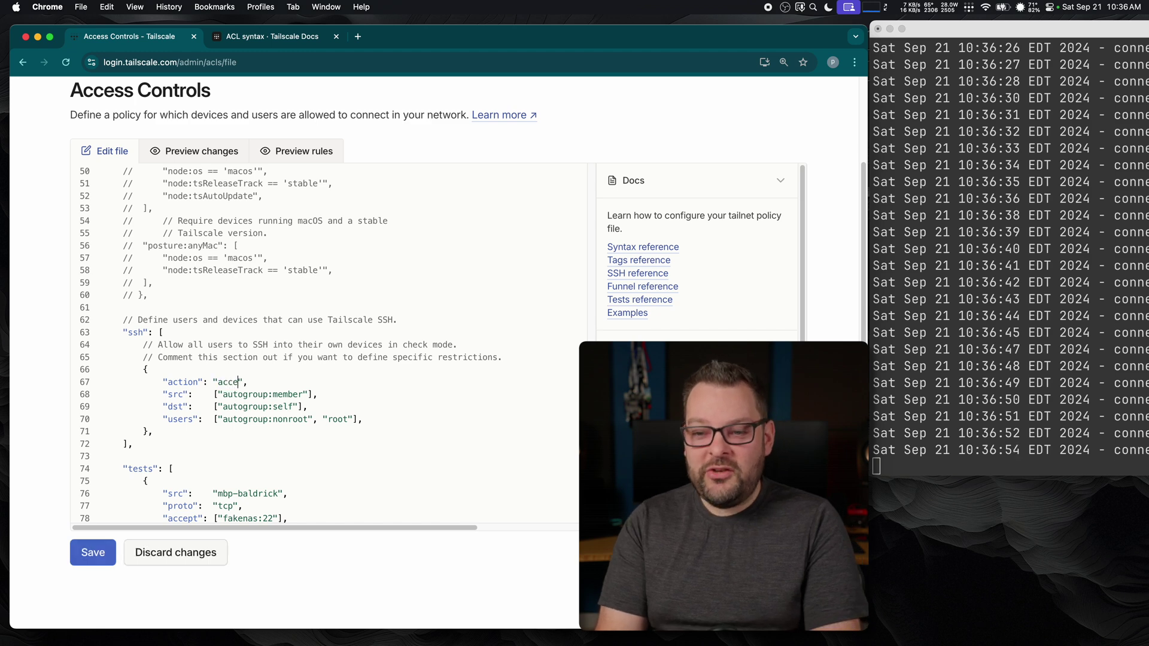
pyautogui.write('pt')
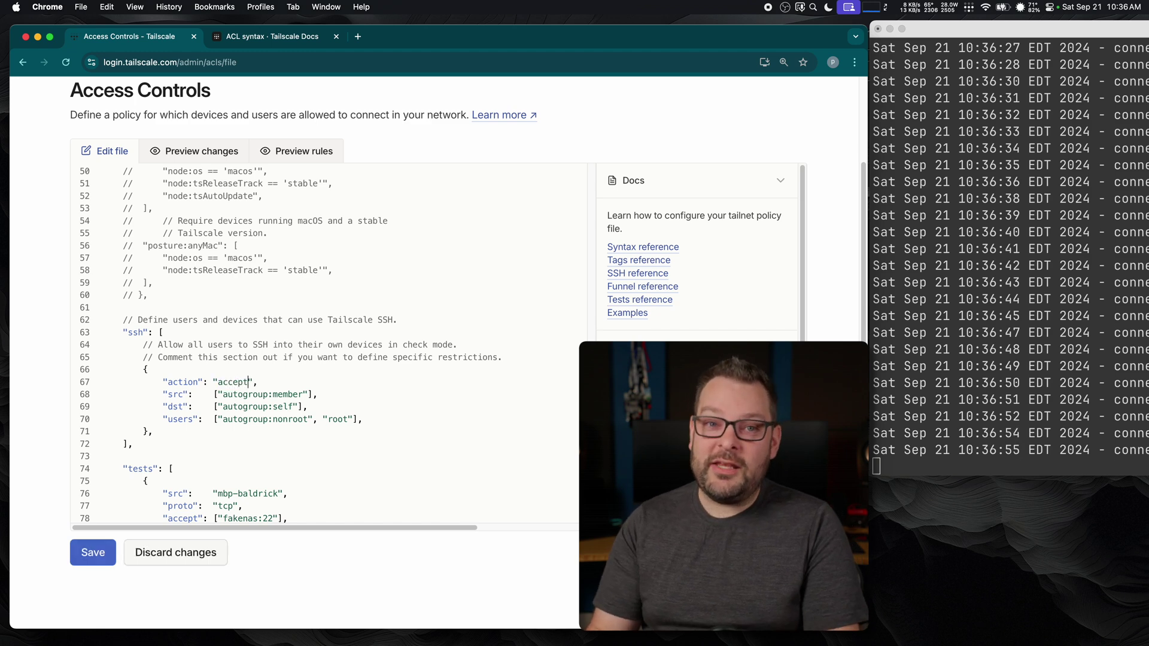
pyautogui.click(93, 554)
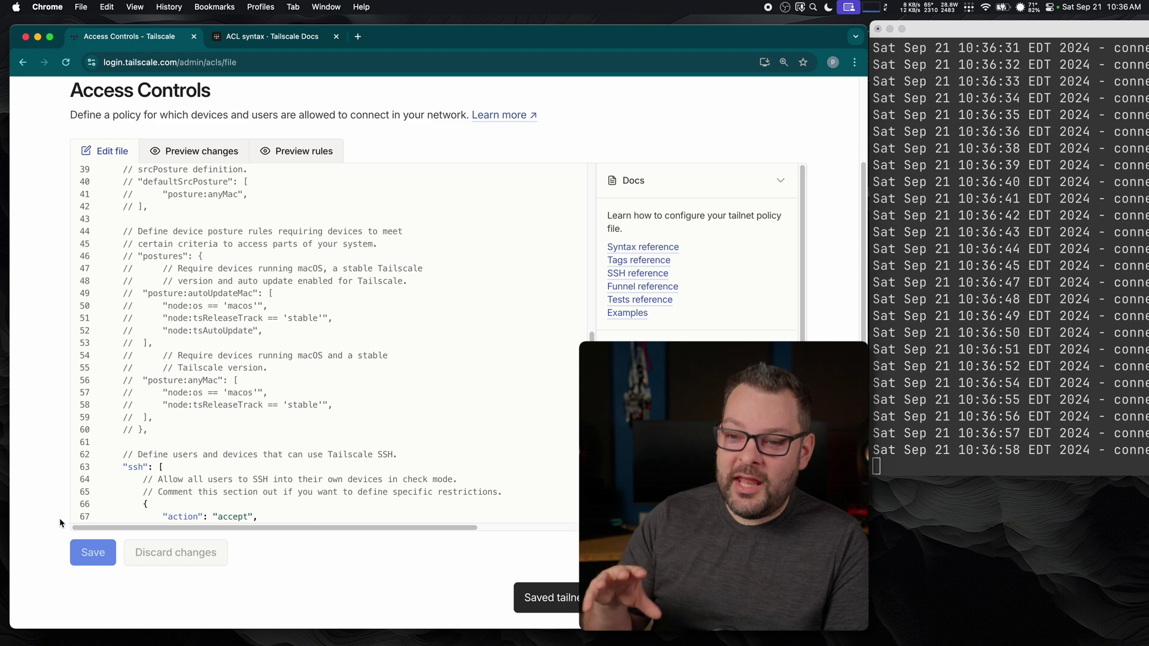
# Step: Delete "root" from the default SSH rule's users, leaving autogroup:nonroot, and save
pyautogui.scroll(-5, 190, 463)
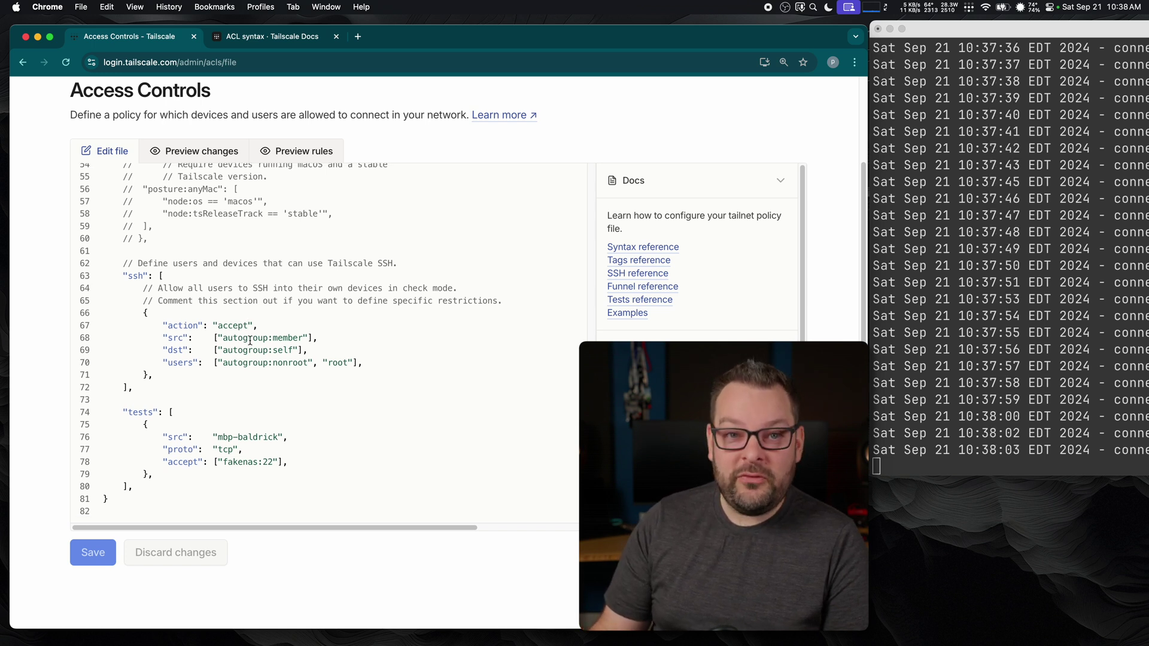
pyautogui.doubleClick(251, 340)
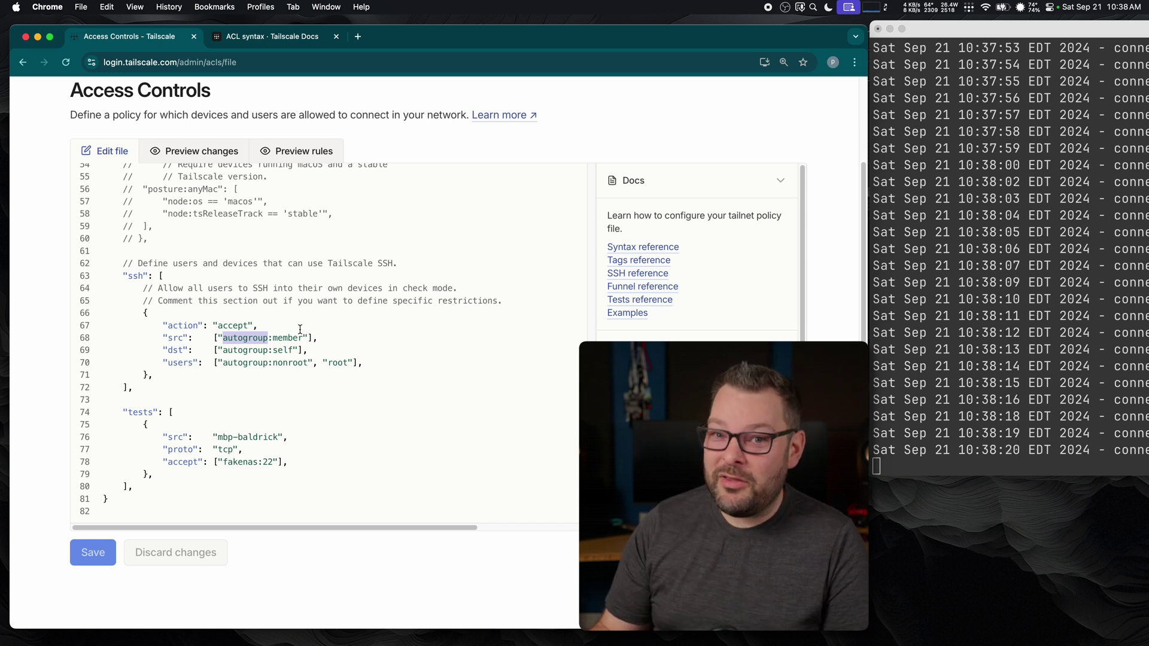
pyautogui.tripleClick(251, 360)
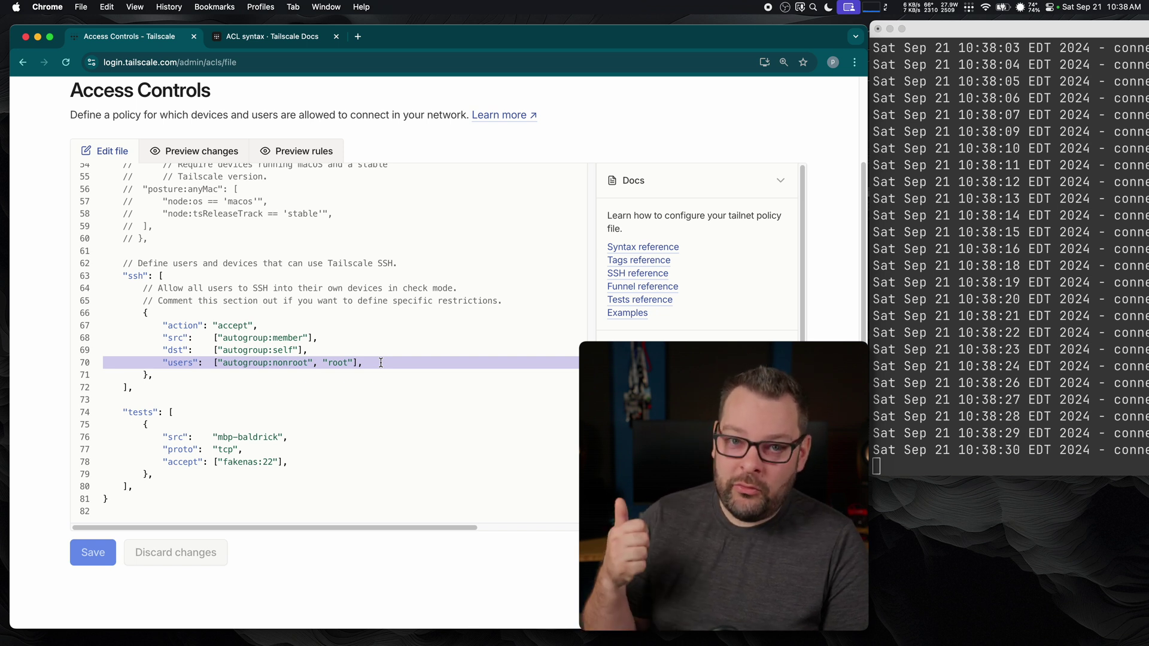
pyautogui.click(331, 363)
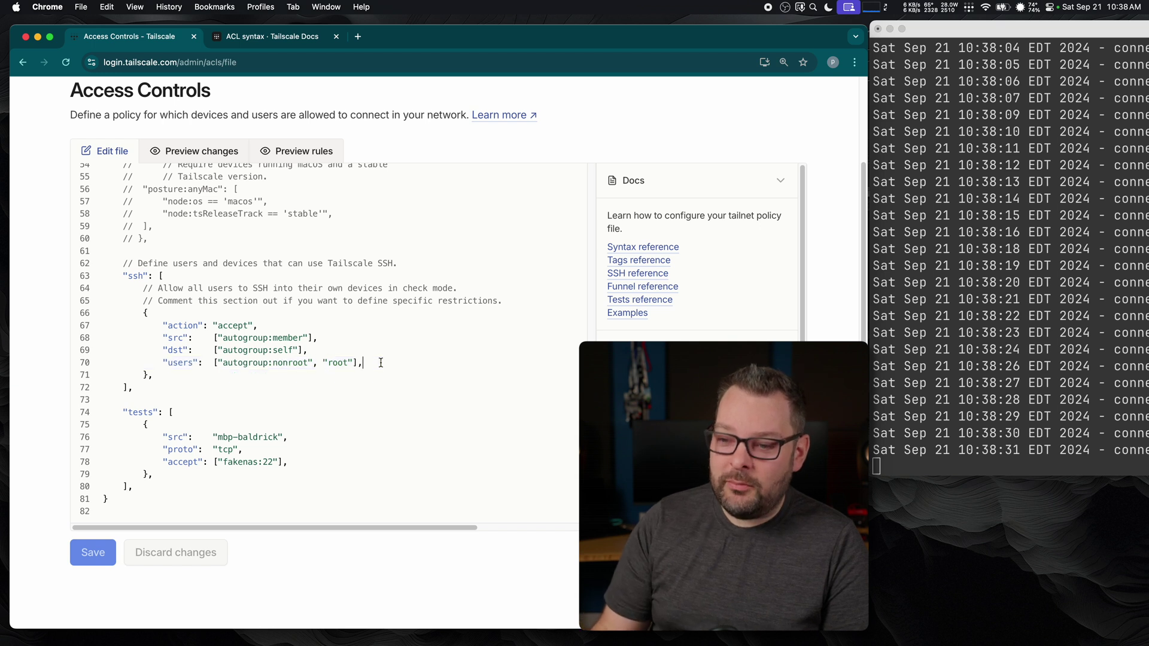
pyautogui.scroll(1, 354, 363)
pyautogui.moveTo(353, 364); pyautogui.dragTo(313, 369)
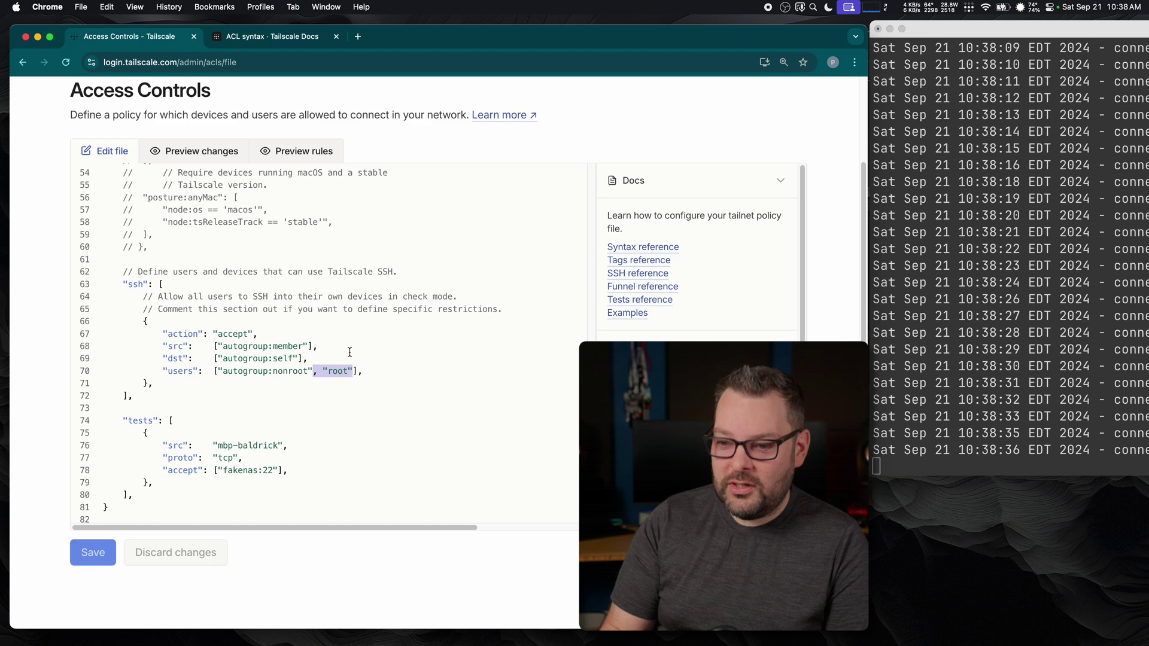
pyautogui.press('BackSpace')
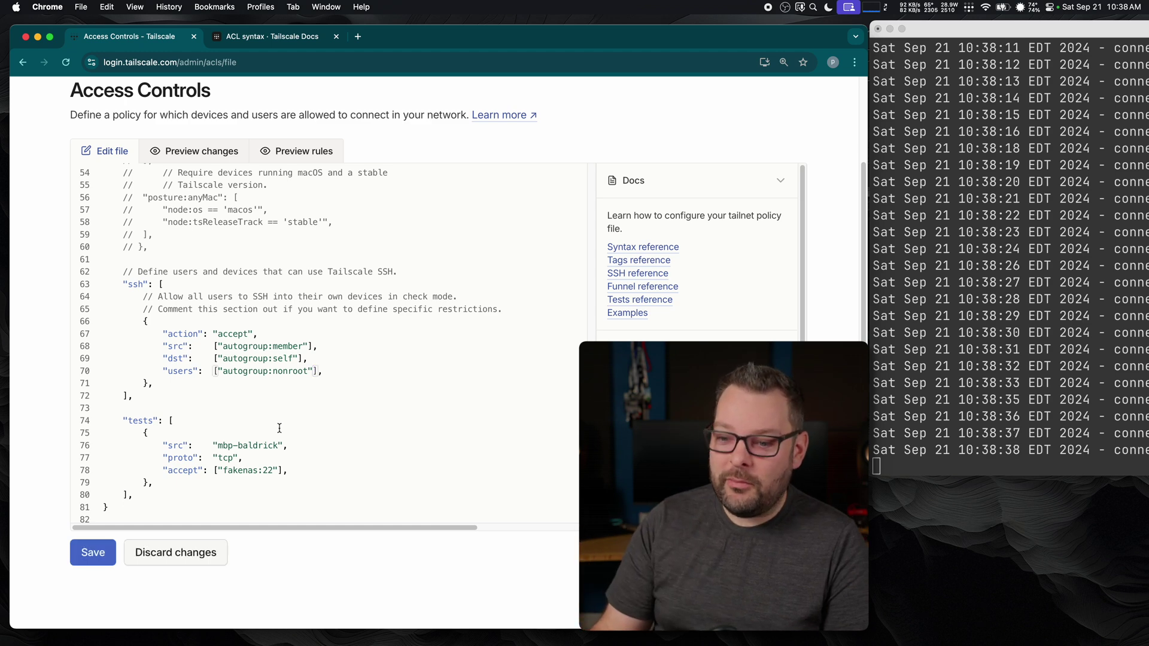
pyautogui.click(112, 551)
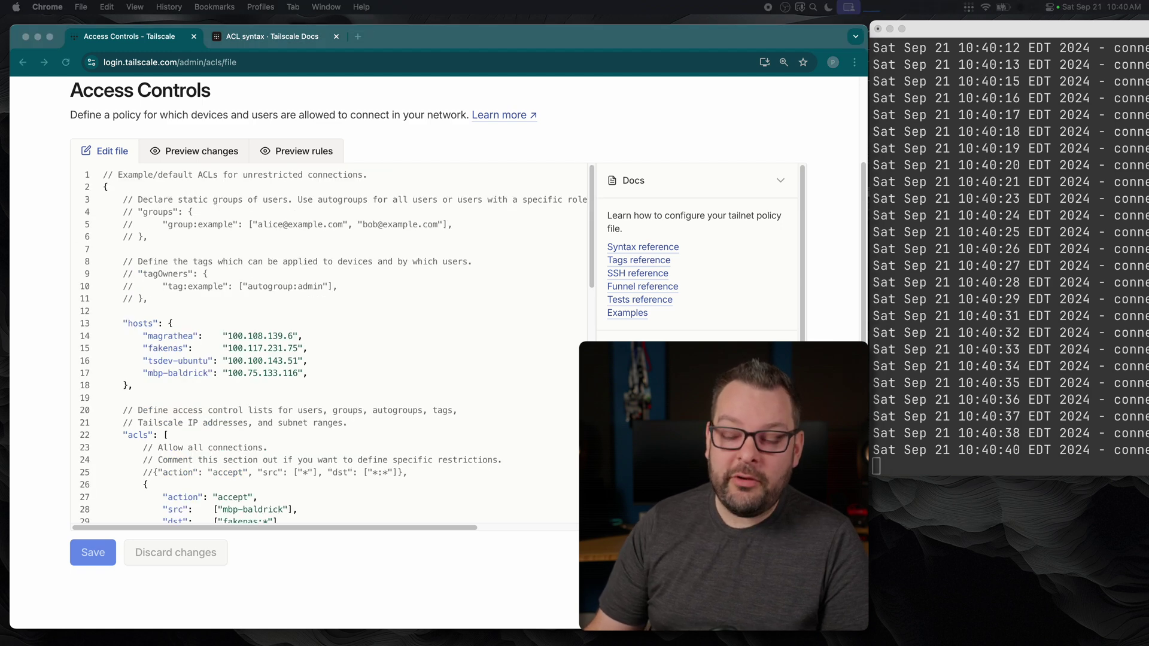
# Step: Replace the commented groups block with active group:admin and group:dev definitions and save
pyautogui.click(159, 235)
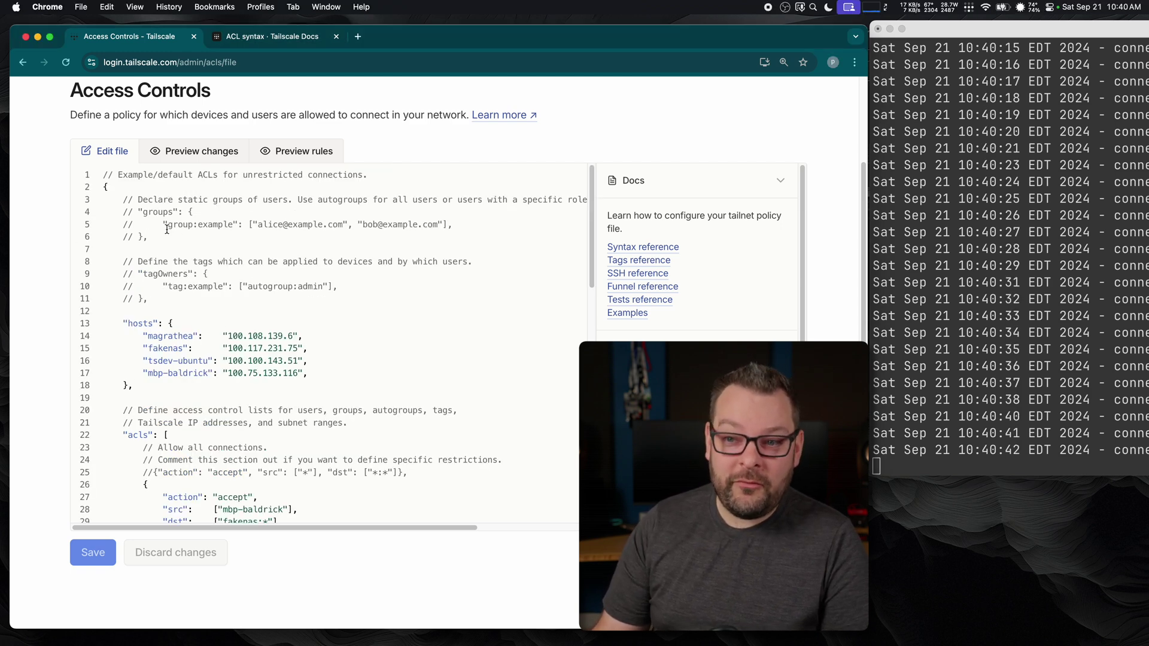
pyautogui.keyDown('shift'); pyautogui.click(102, 199); pyautogui.keyUp('shift')
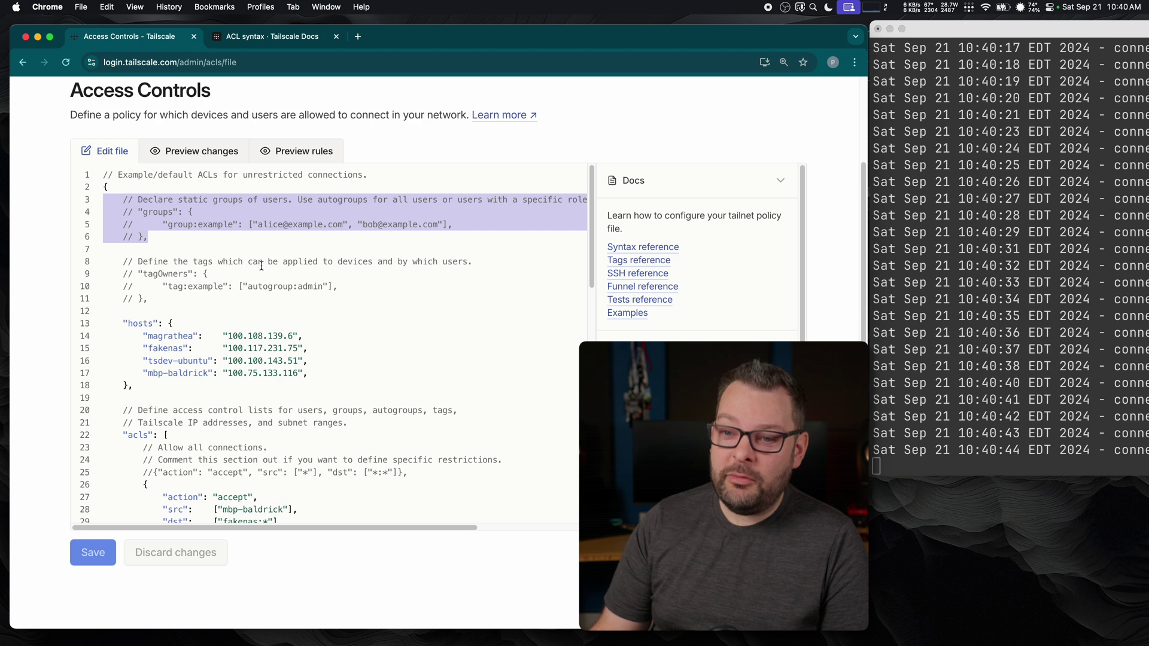
pyautogui.press('cmd+v')
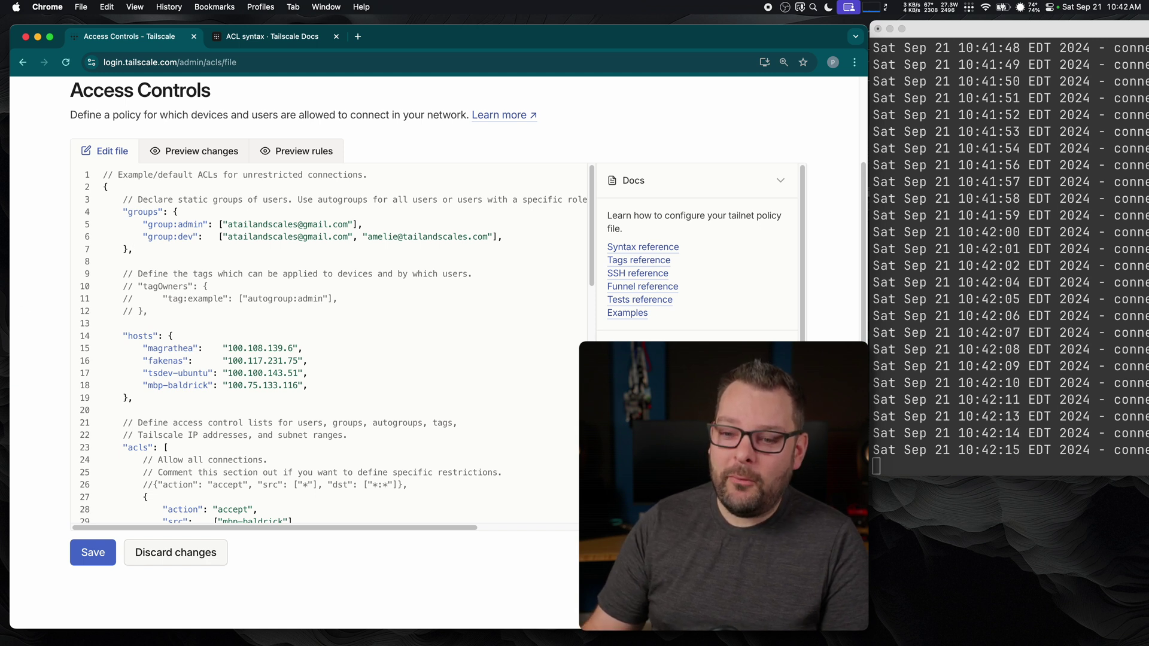
pyautogui.click(93, 552)
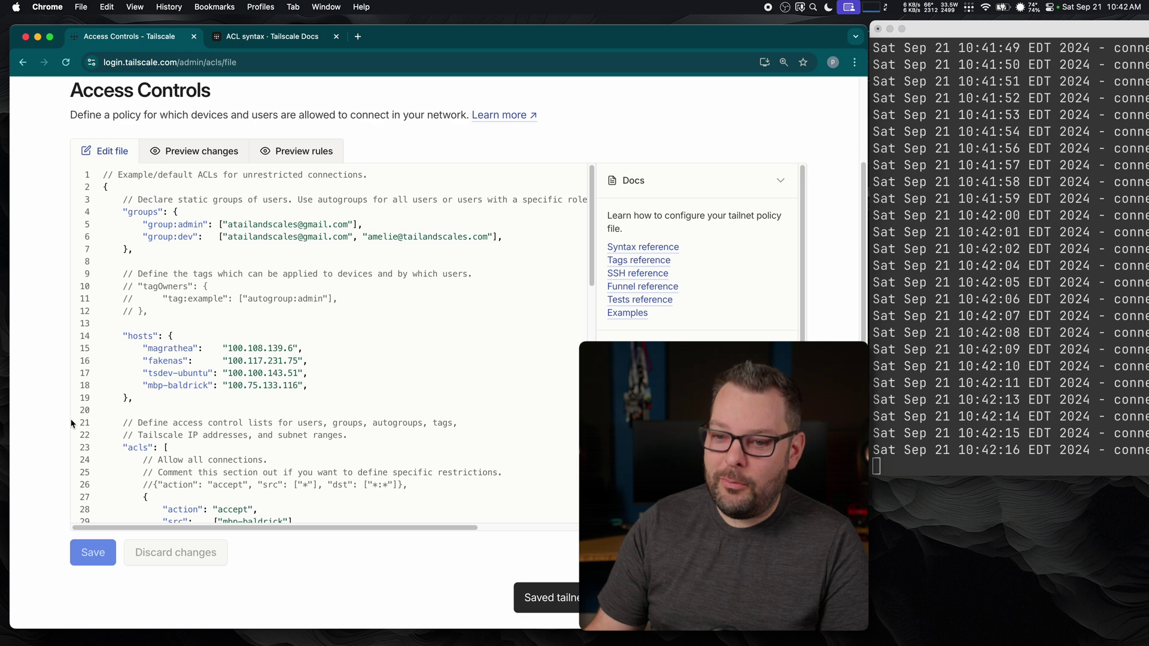
# Step: Look at the Machines list, then go back to the Access controls policy file
pyautogui.scroll(3, 63, 124)
pyautogui.click(103, 143)
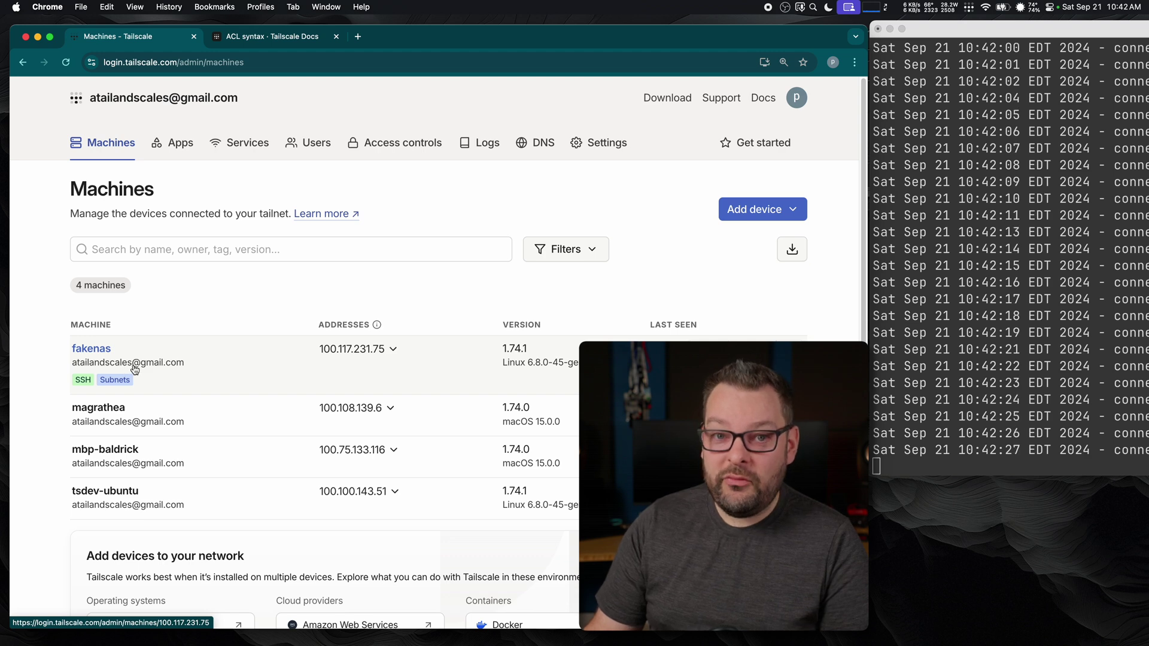
pyautogui.click(411, 149)
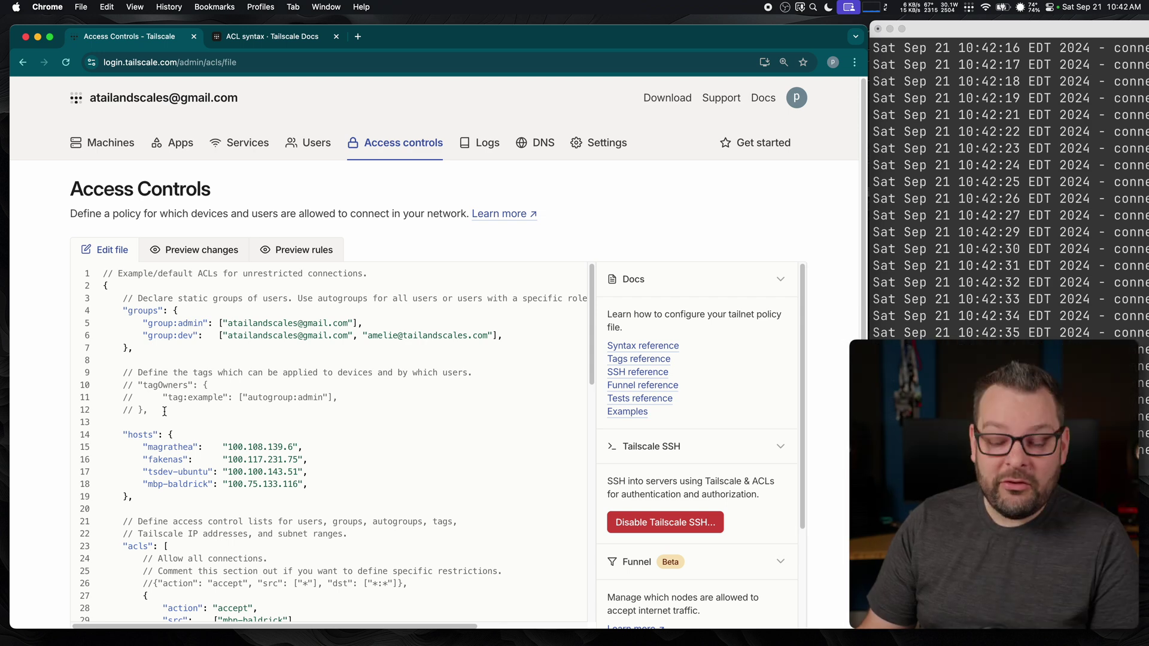
# Step: Replace the commented tagOwners with owners for tag:prod, tag:ci, tag:dev and tag:container, then save
pyautogui.moveTo(164, 411); pyautogui.dragTo(128, 367)
pyautogui.write('// Define the tags which can be applied to devices and by which users.     "tagOwners": {         "tag:prod":      ["group:admin"],         "tag:ci":        ["group:dev"],         "tag:dev":       ["autogroup:admin", "group:dev"],         "tag:container": ["autogroup:admin"],     },')
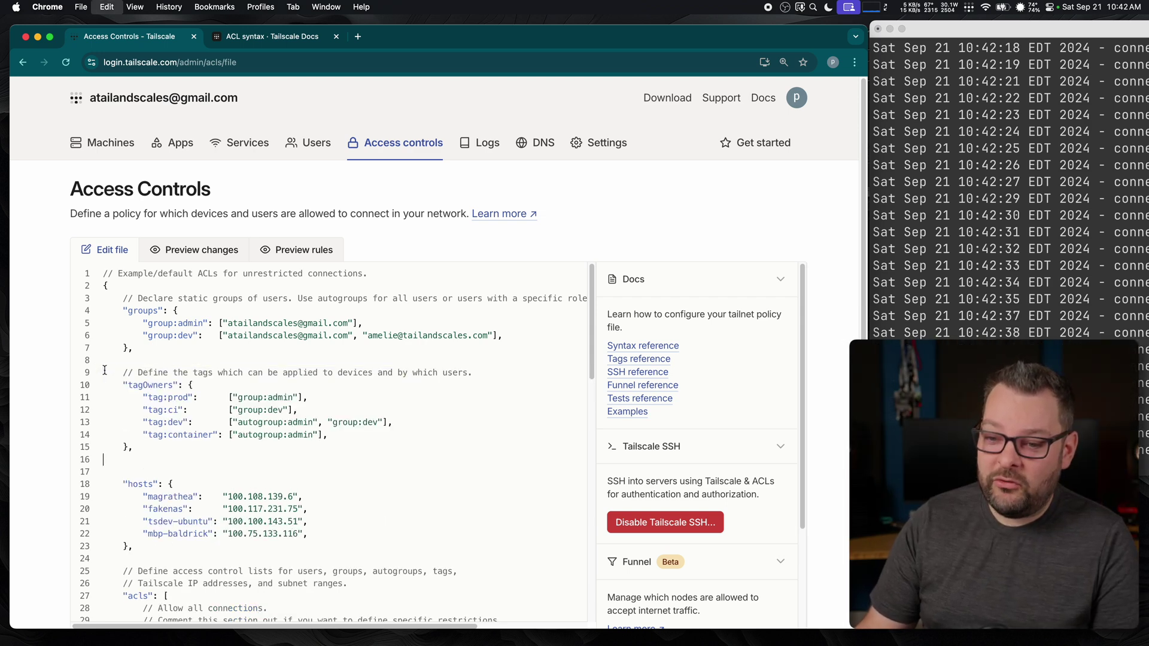
pyautogui.scroll(-3, 291, 430)
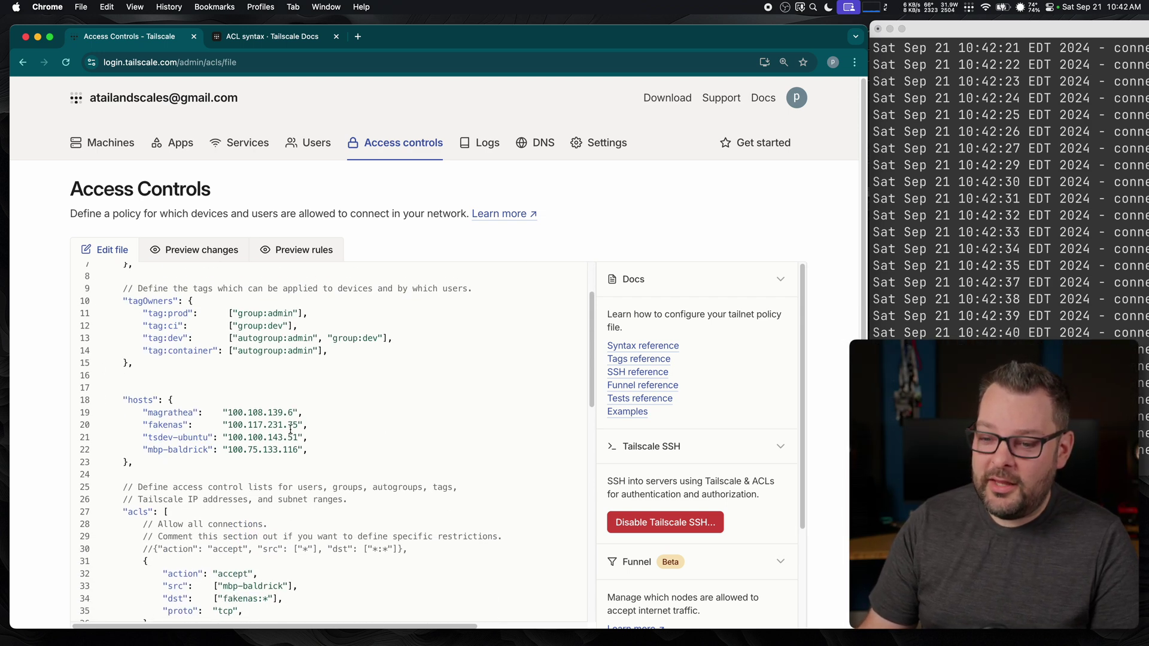
pyautogui.scroll(3, 290, 430)
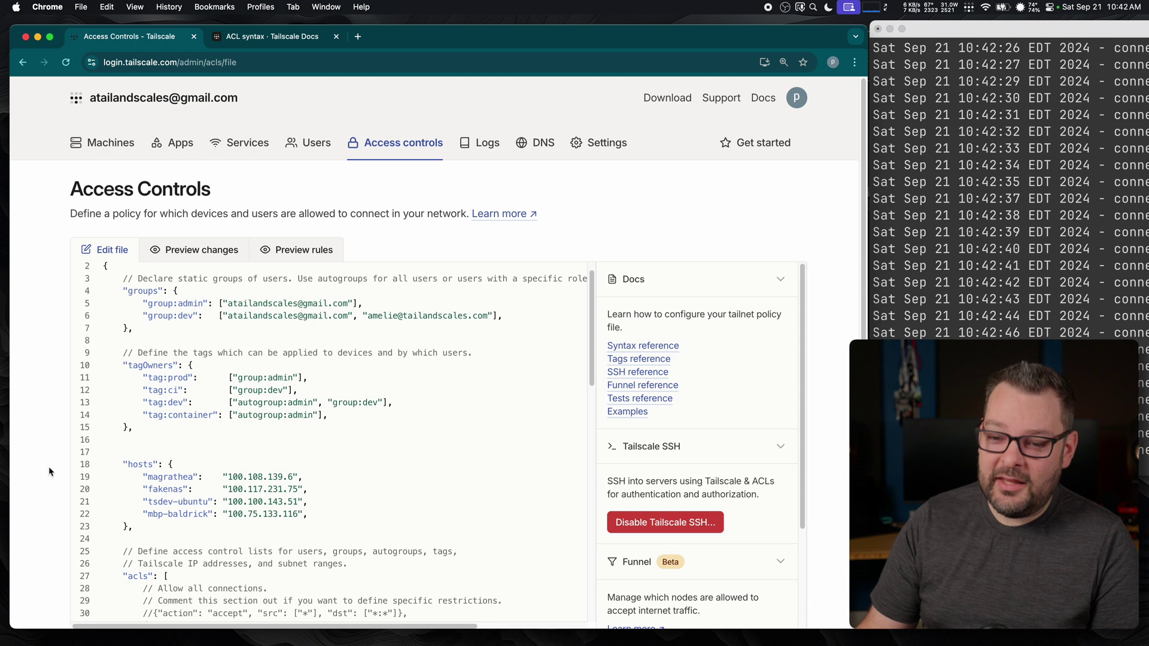
pyautogui.press('BackSpace')
pyautogui.scroll(-3, 42, 478)
pyautogui.press('super+s')
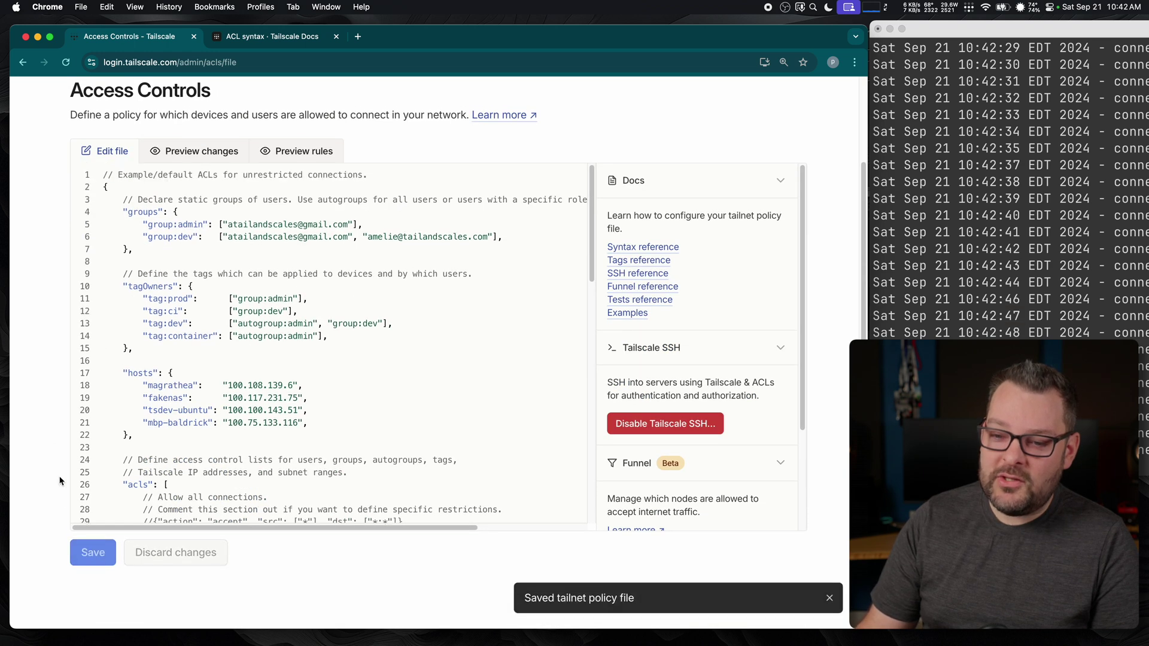
pyautogui.scroll(3, 60, 480)
# Step: Select tag:dev in magrathea's ACL tag editor, cancel without saving, and return to Access controls
pyautogui.click(94, 144)
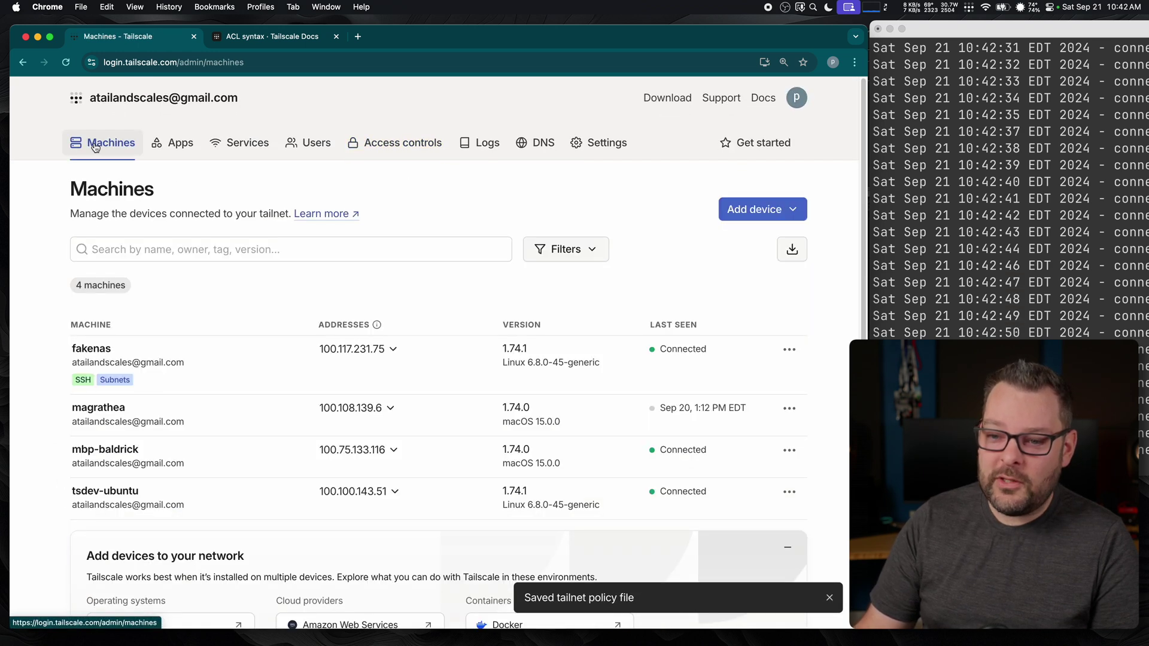
pyautogui.scroll(-1, 449, 393)
pyautogui.click(790, 380)
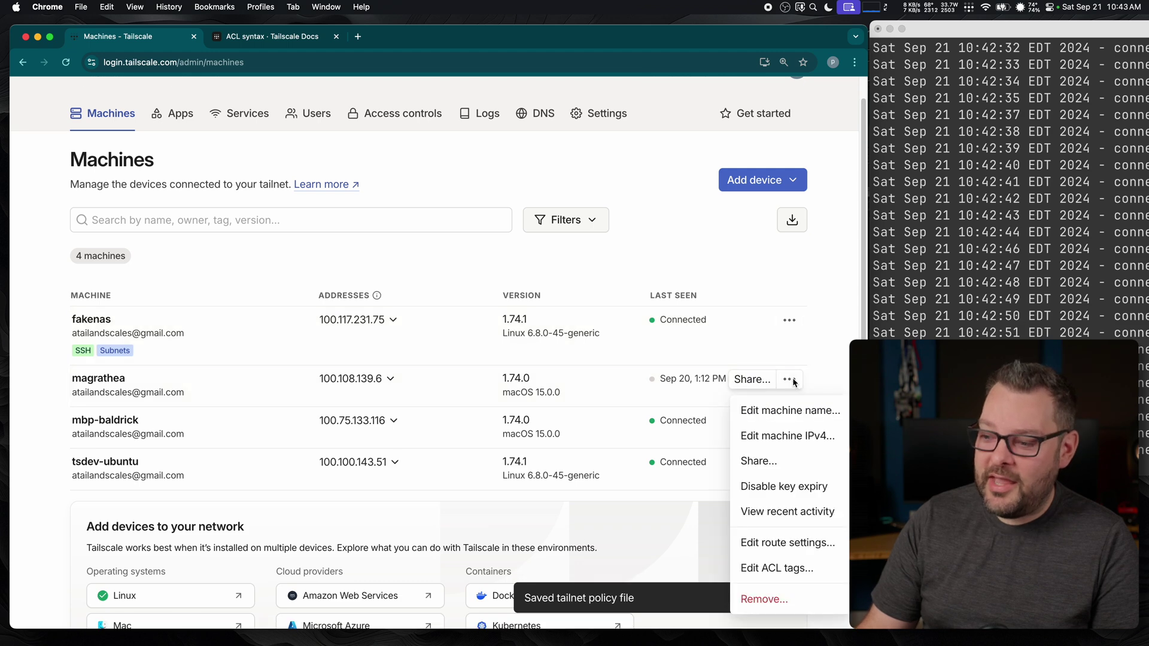
pyautogui.click(792, 567)
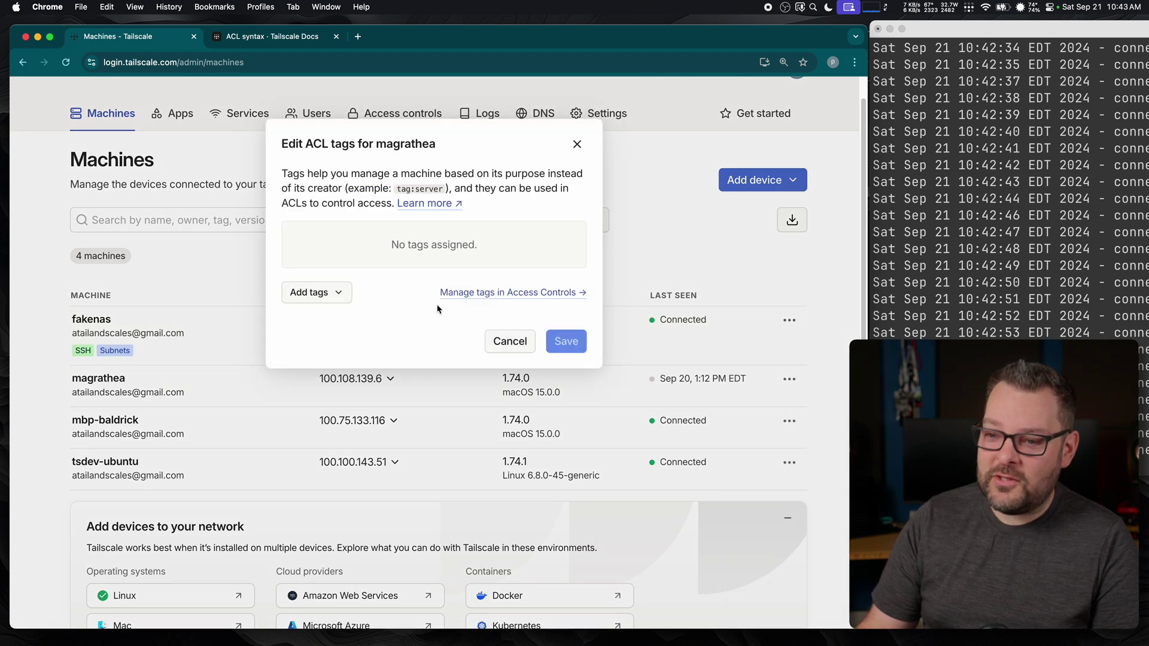
pyautogui.click(311, 295)
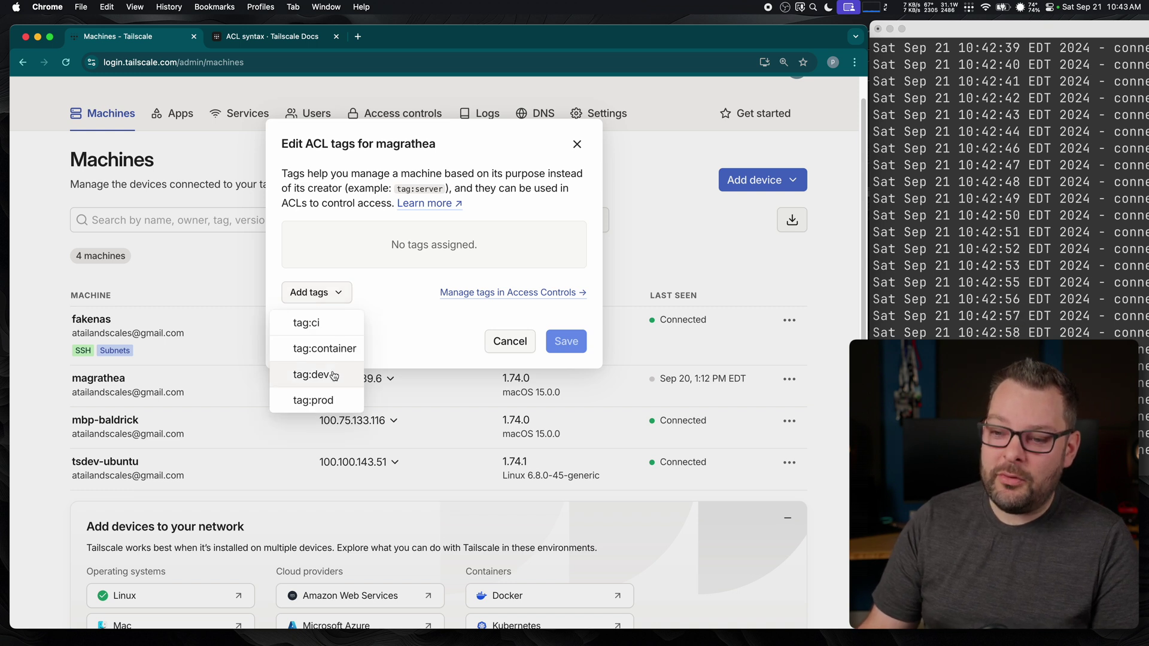
pyautogui.click(312, 374)
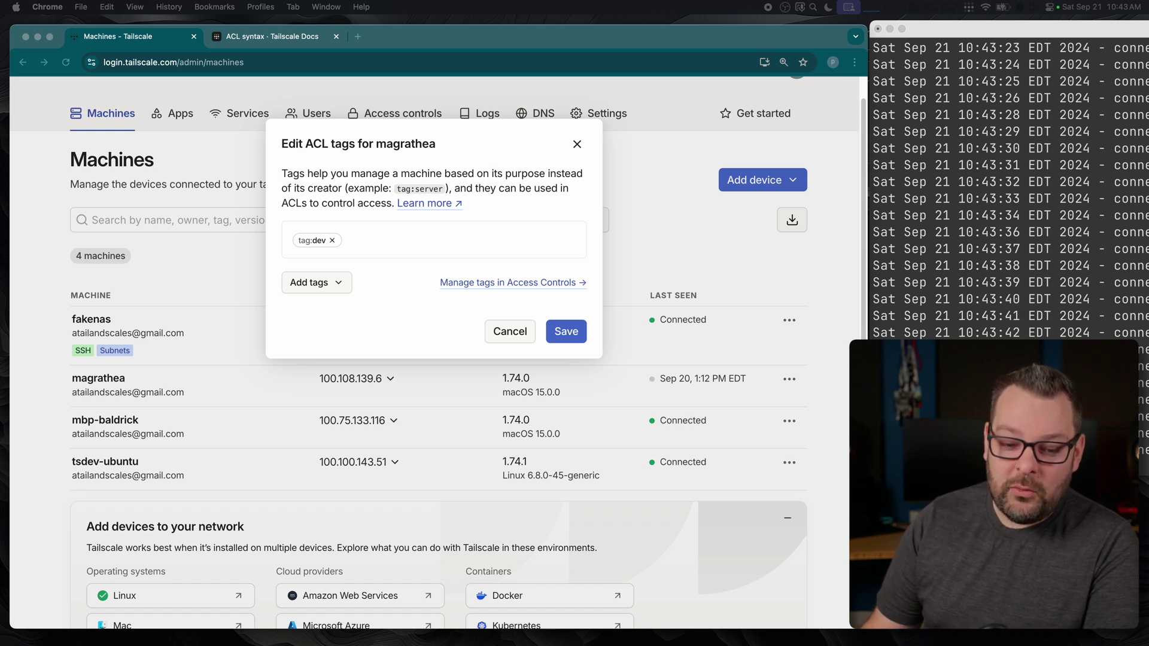
pyautogui.click(506, 335)
pyautogui.click(374, 120)
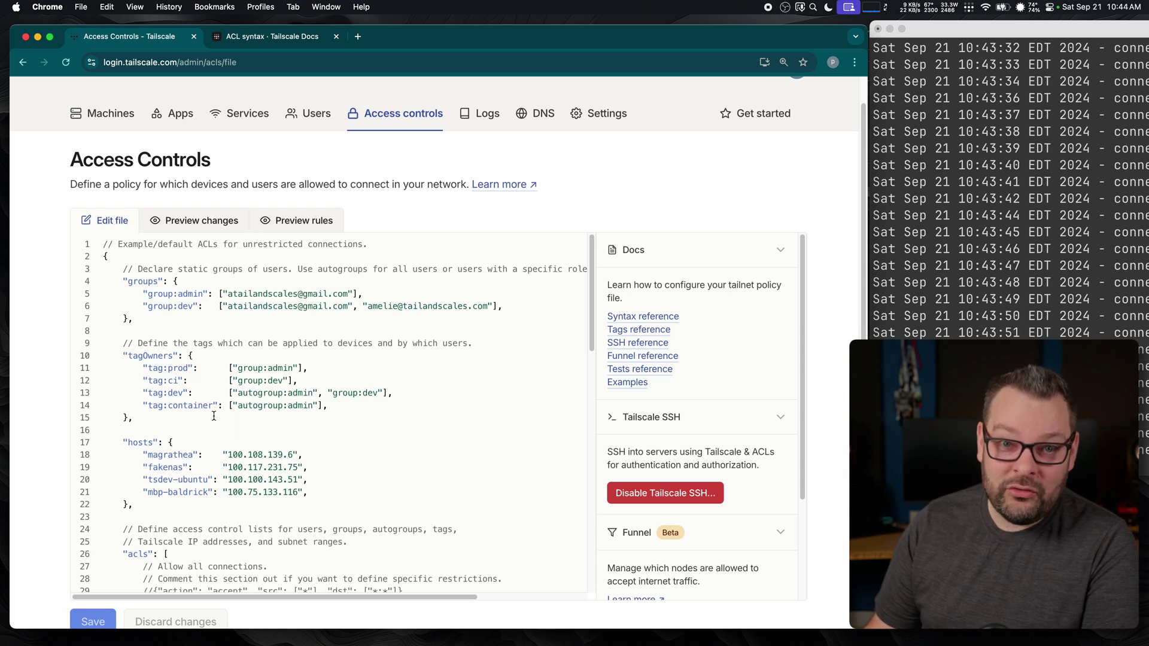
# Step: Paste a new SSH rule for group:dev to tag:dev below the default SSH rule
pyautogui.scroll(-15, 213, 415)
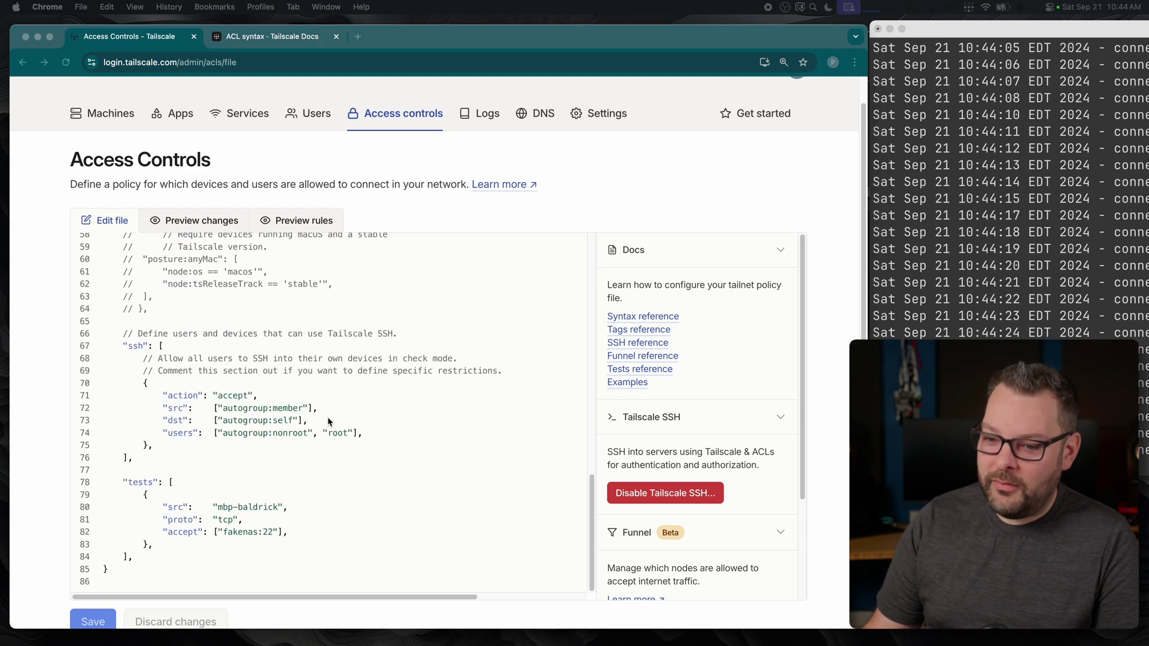
pyautogui.click(158, 449)
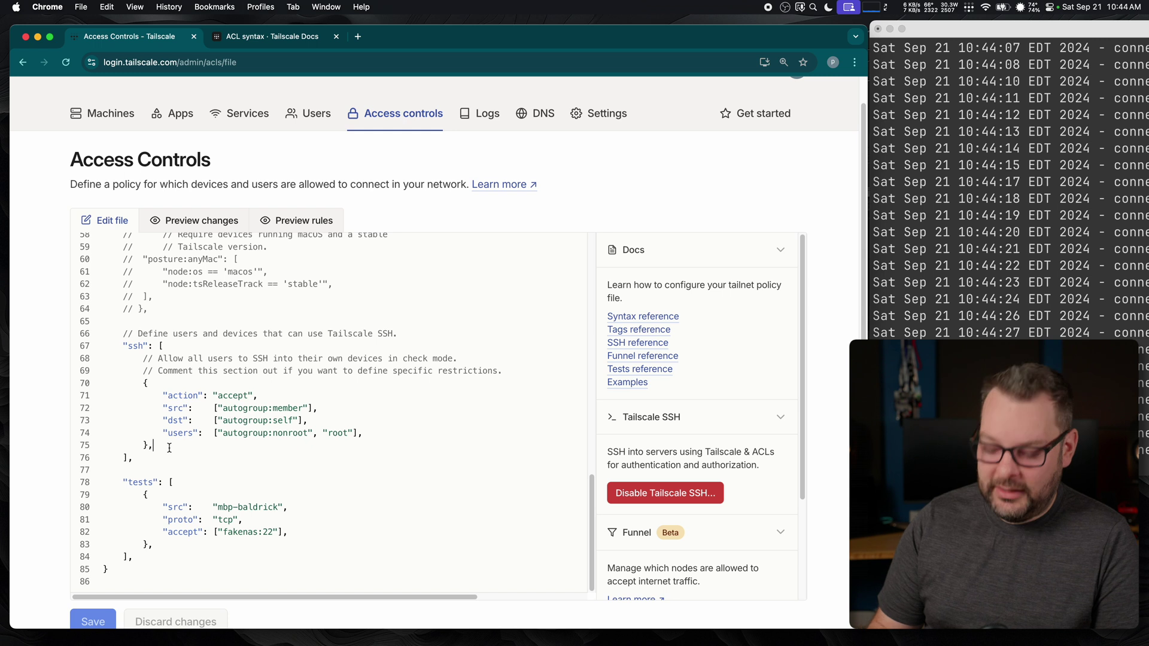
pyautogui.press('Return')
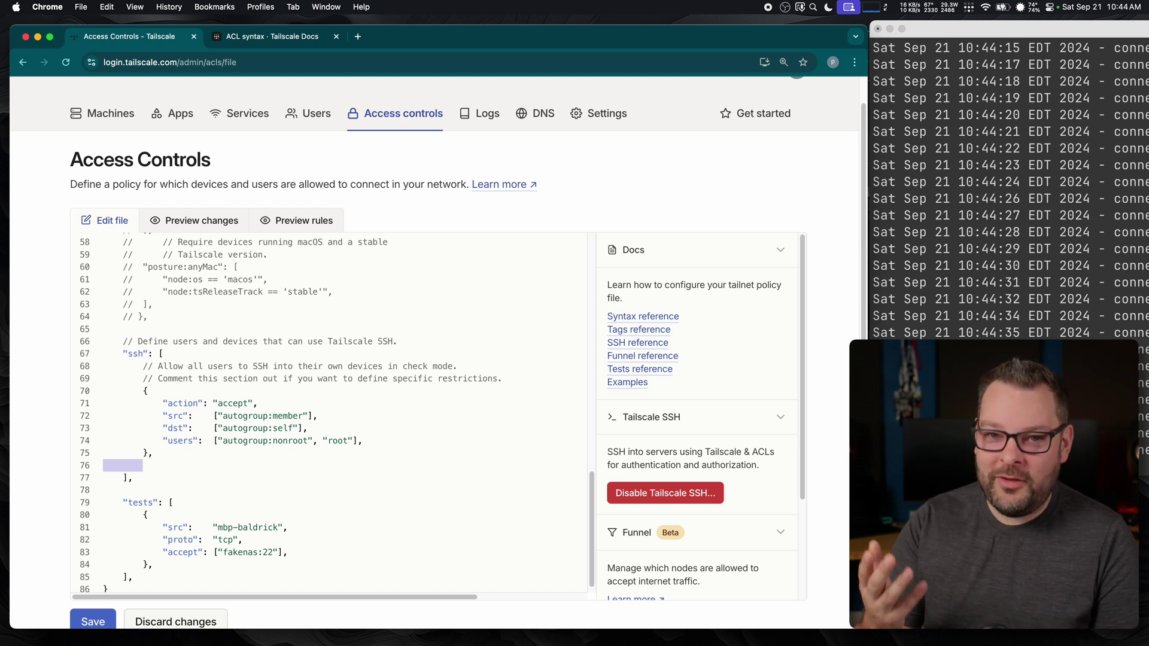
pyautogui.write('// allows dev group to SSH into specified tags         {             "action": "accept",             "src":    ["group:dev"],             "dst":    ["tag:dev"],             "users":  ["autogroup:nonroot", "root"],         },')
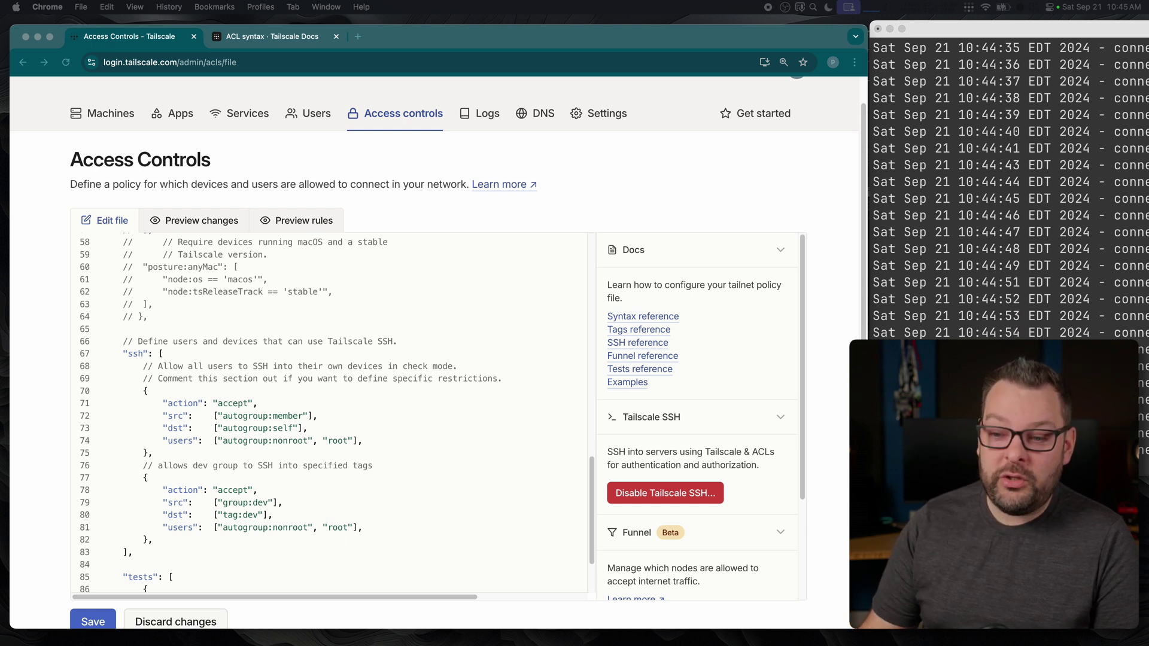
# Step: Change the new rule's user from autogroup:nonroot to deploy and save the policy
pyautogui.scroll(-2, 243, 432)
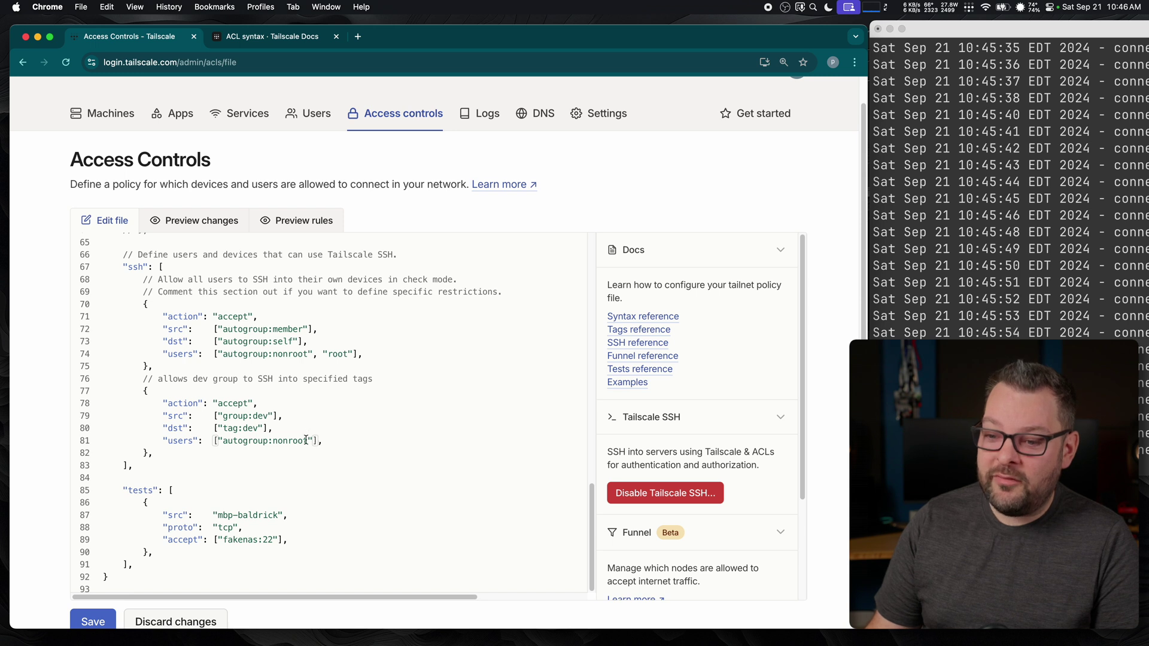
pyautogui.moveTo(308, 440); pyautogui.dragTo(223, 441)
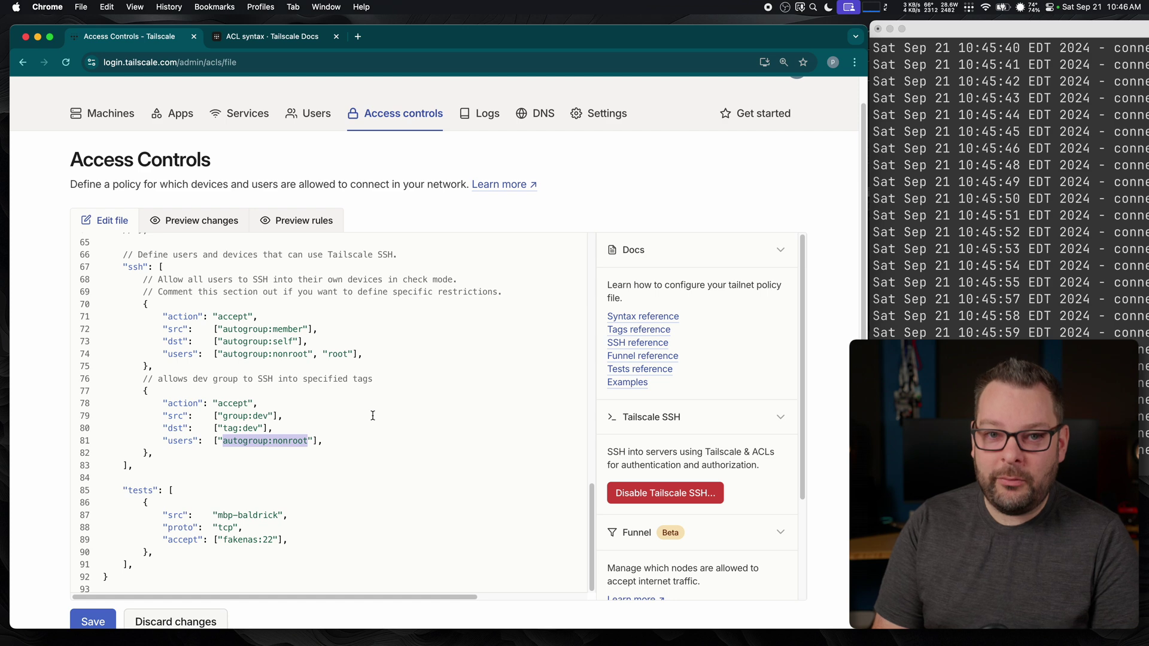
pyautogui.write('deploy')
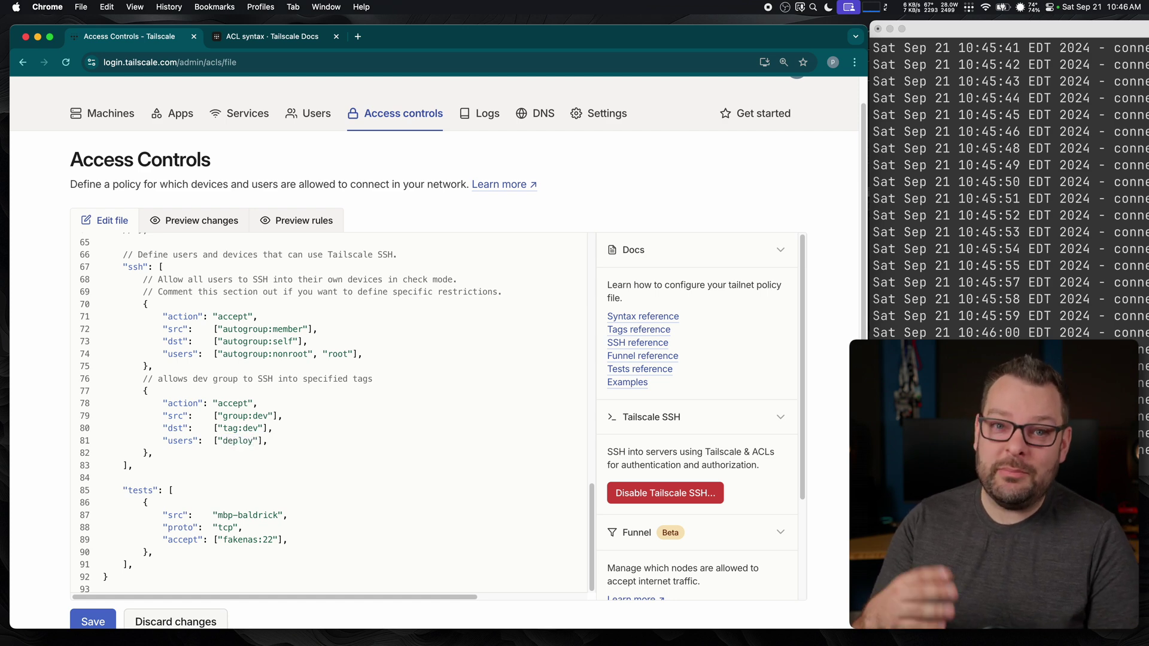
pyautogui.click(91, 626)
pyautogui.scroll(-3, 280, 476)
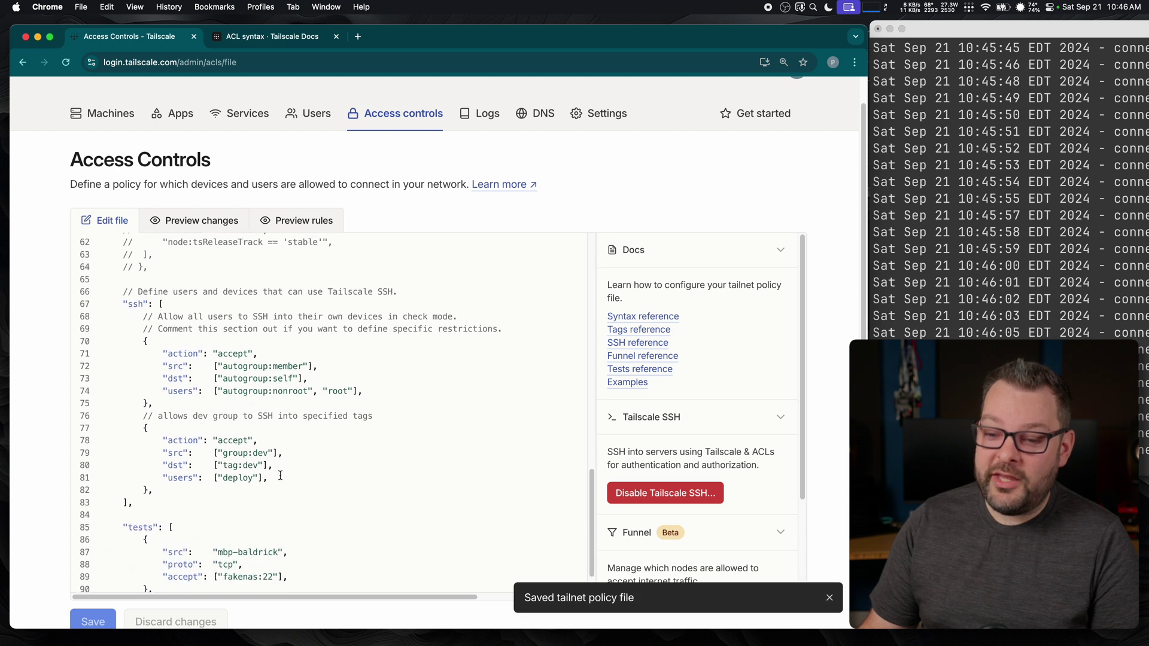